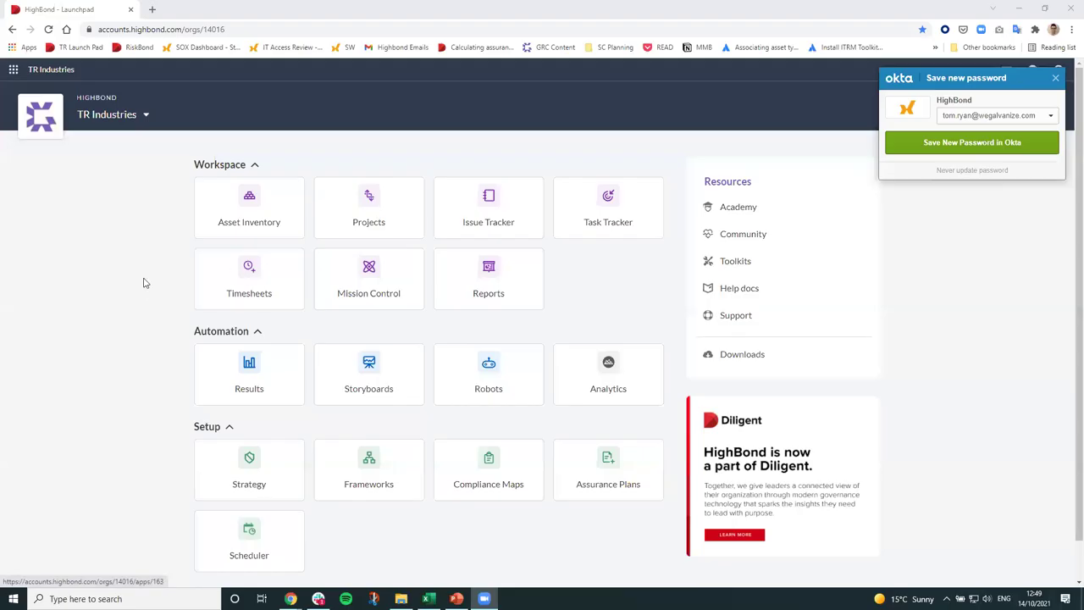
Close the password-saving prompt and highlight the Asset type heading on the software asset list
{"action": "left_click", "coordinate": [1056, 79]}
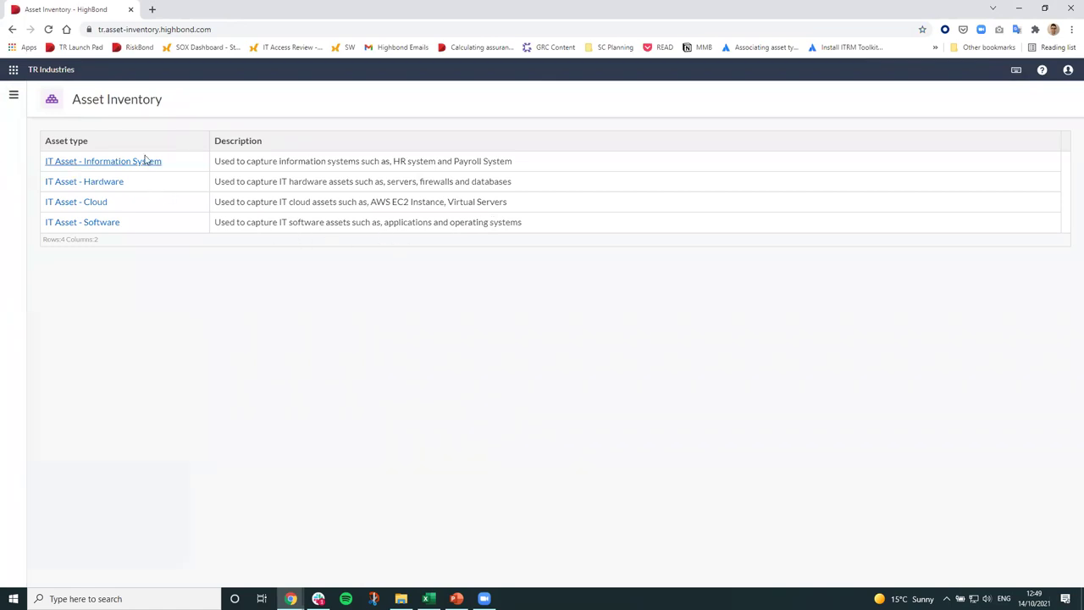
{"action": "left_click_drag", "start_coordinate": [150, 141], "coordinate": [38, 148]}
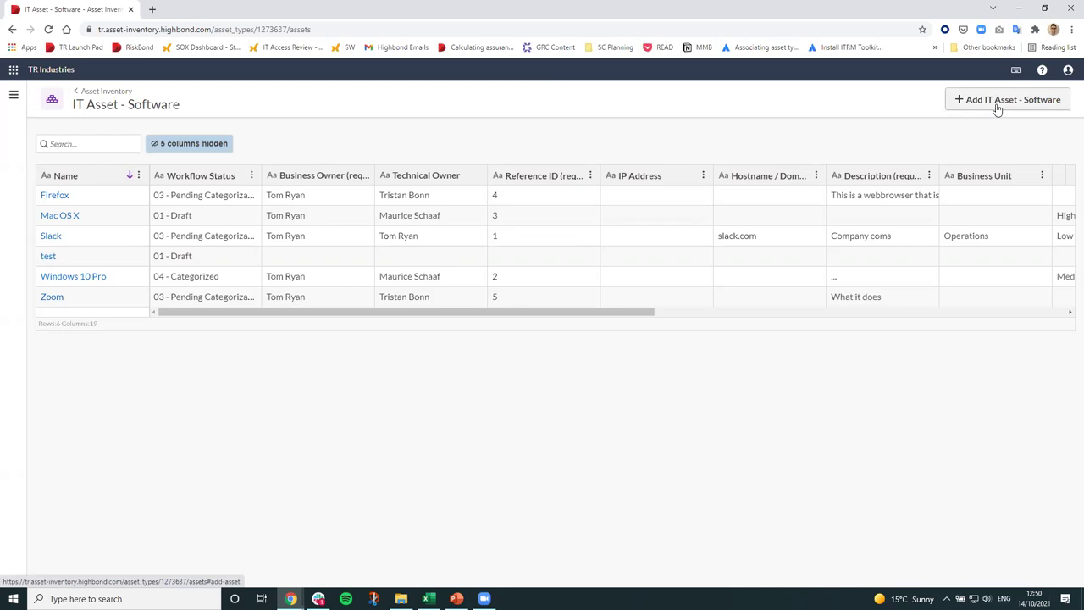
Create a new IT Asset - Software record named 'SAP 4HANA'
{"action": "left_click", "coordinate": [998, 107]}
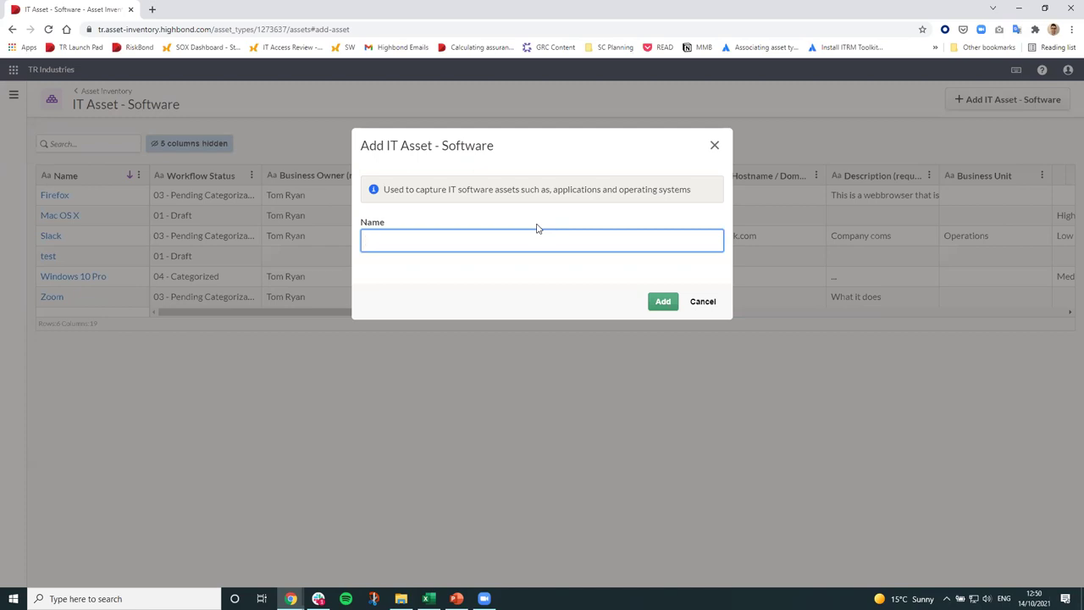
{"action": "type", "text": "SAP 4HANA"}
{"action": "left_click", "coordinate": [671, 305]}
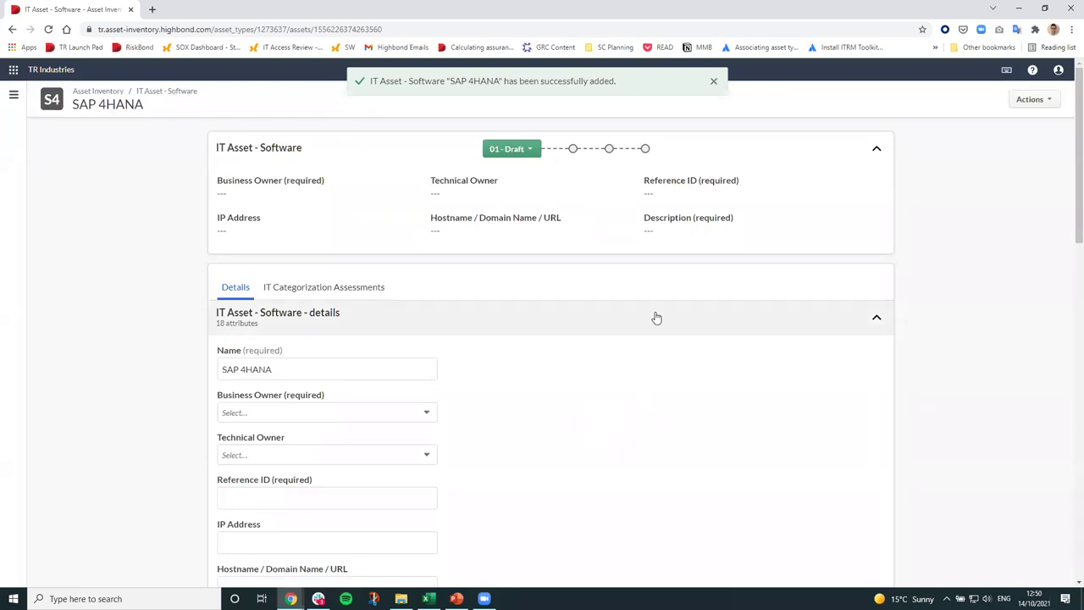
{"action": "left_click_drag", "start_coordinate": [146, 105], "coordinate": [73, 108]}
{"action": "left_click", "coordinate": [142, 153]}
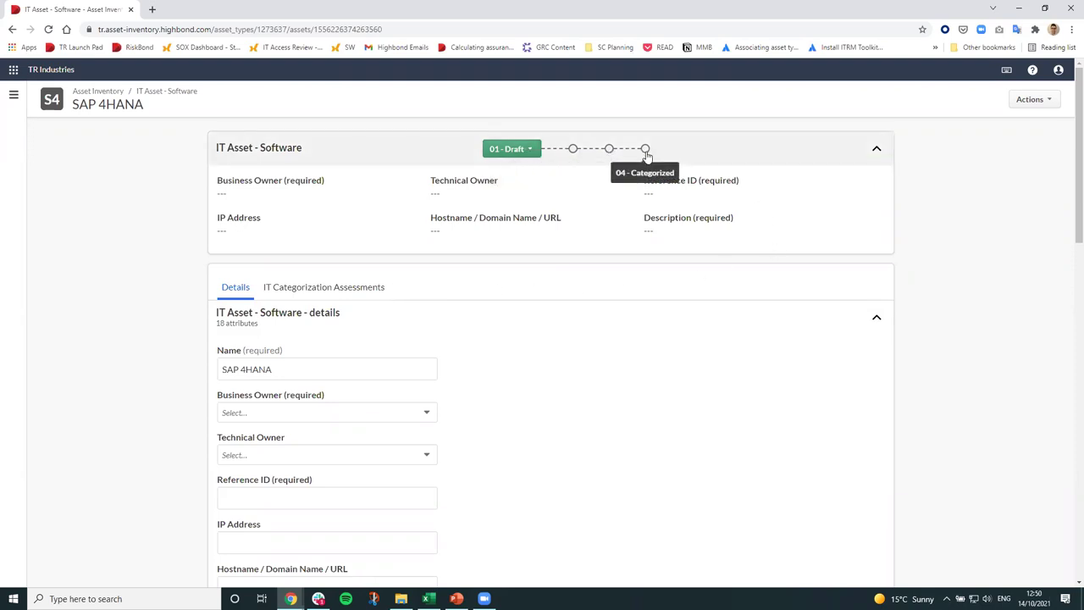
{"action": "left_click_drag", "start_coordinate": [239, 193], "coordinate": [217, 193]}
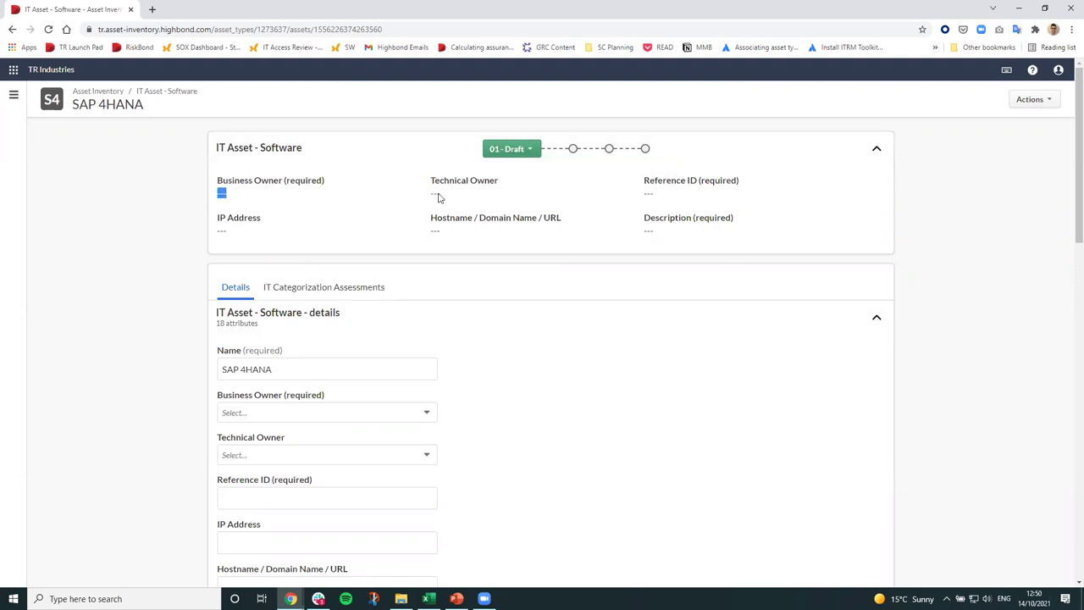
{"action": "left_click_drag", "start_coordinate": [442, 198], "coordinate": [430, 202]}
{"action": "left_click_drag", "start_coordinate": [700, 203], "coordinate": [586, 198]}
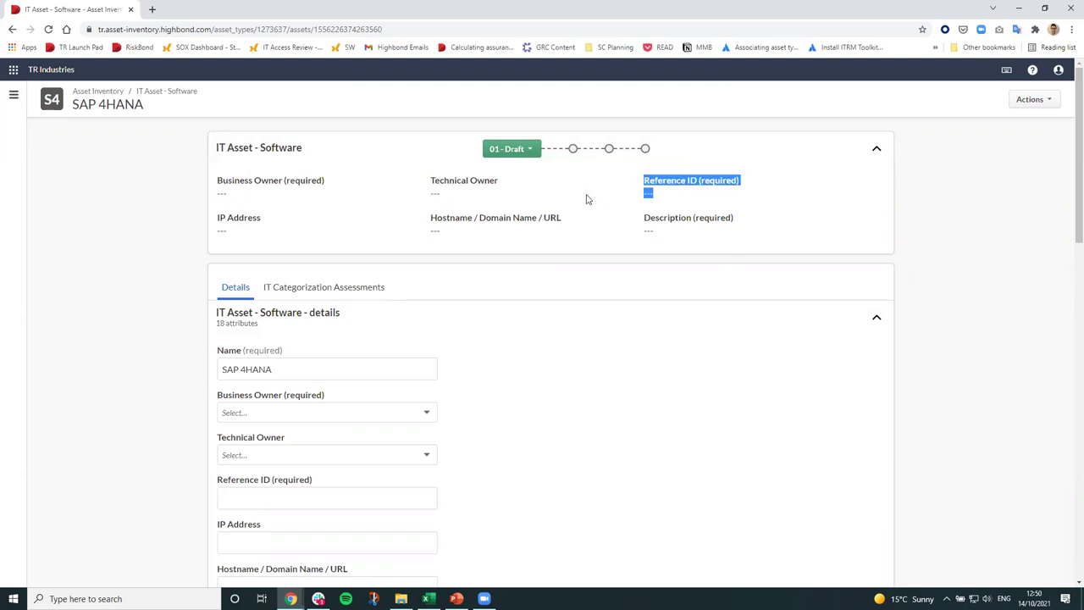
{"action": "left_click", "coordinate": [512, 219]}
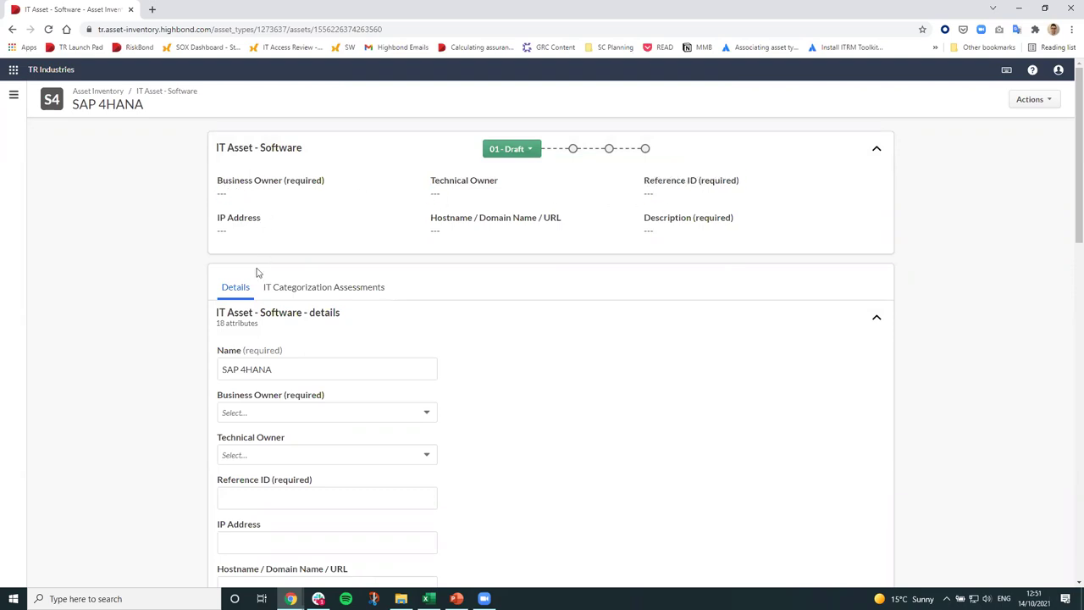
{"action": "left_click", "coordinate": [241, 291]}
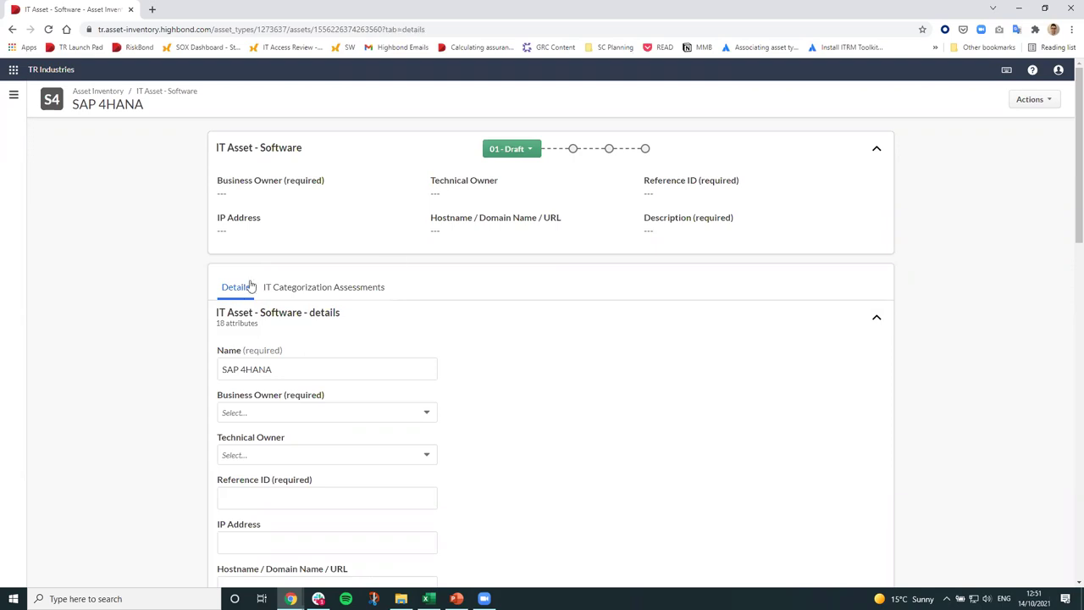
{"action": "left_click", "coordinate": [877, 321]}
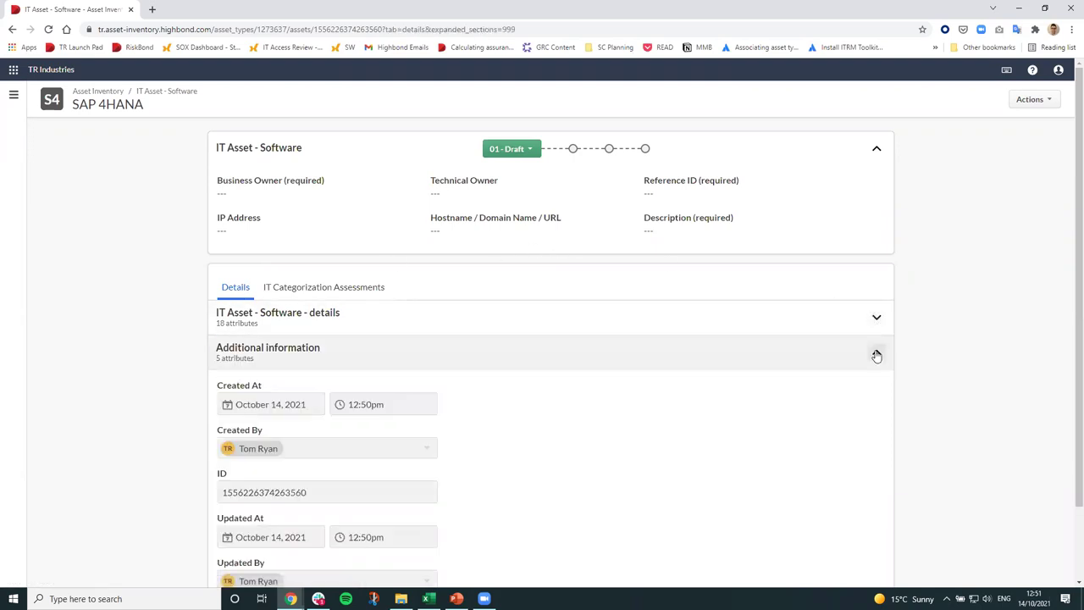
{"action": "left_click", "coordinate": [878, 353]}
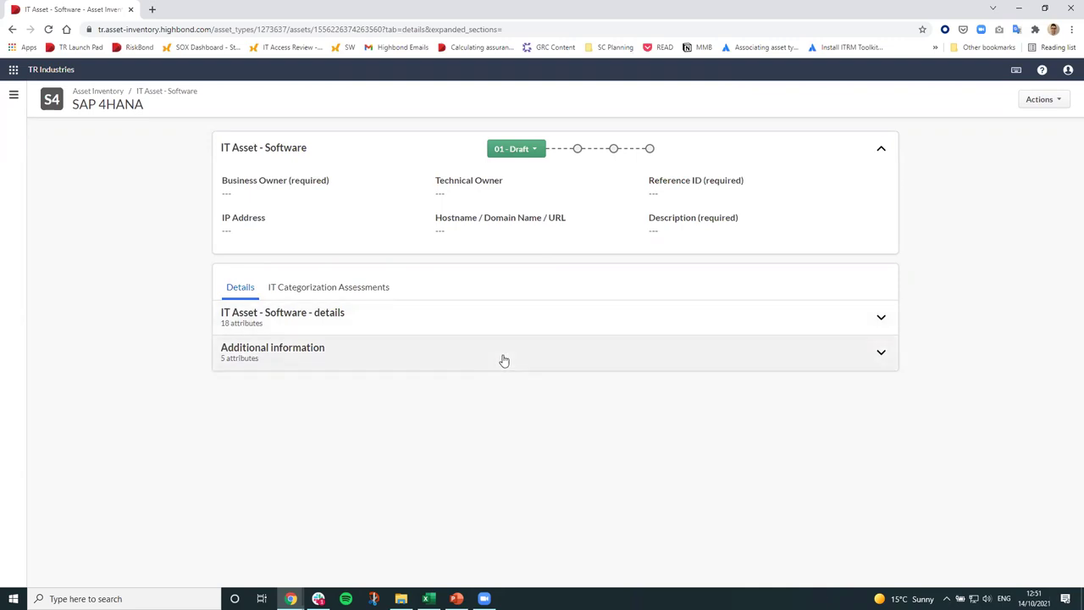
{"action": "left_click", "coordinate": [502, 321]}
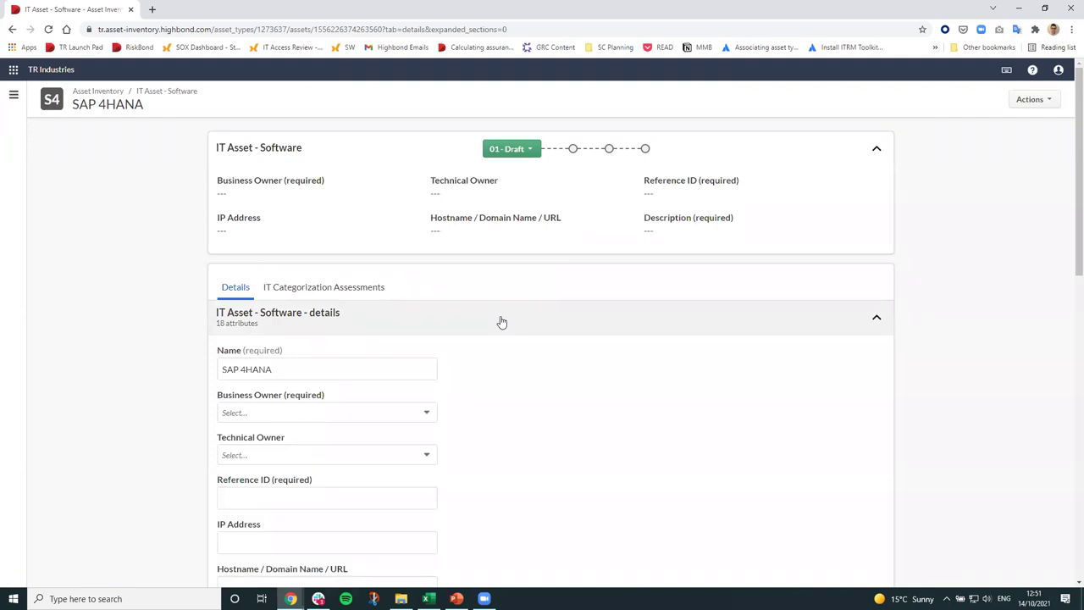
Assign the searched user as both business owner and technical owner of SAP 4HANA
{"action": "scroll", "coordinate": [502, 321], "scroll_direction": "down", "scroll_amount": 2}
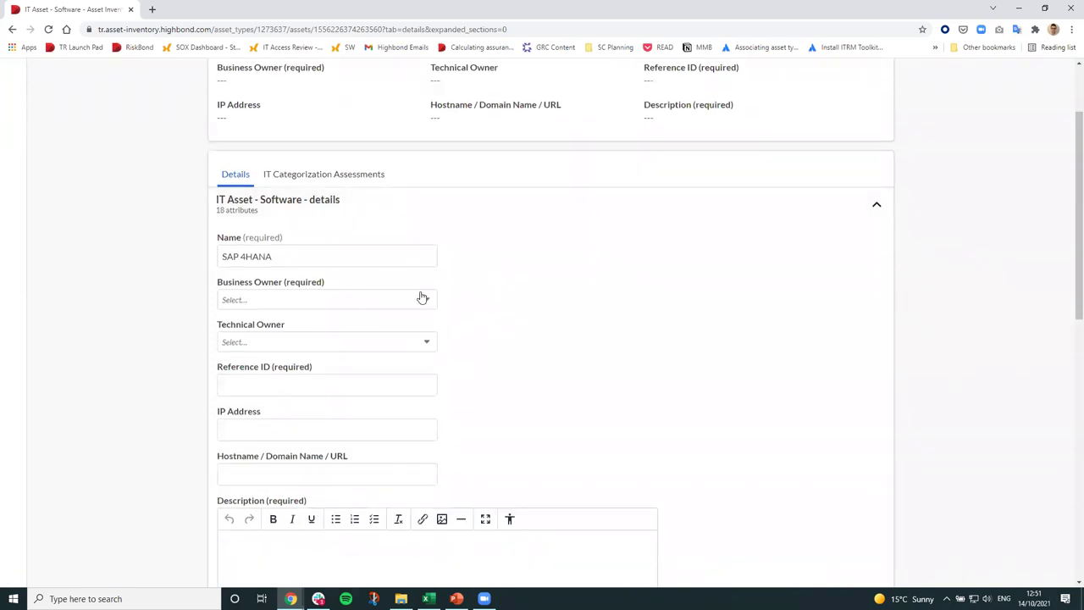
{"action": "left_click", "coordinate": [422, 299]}
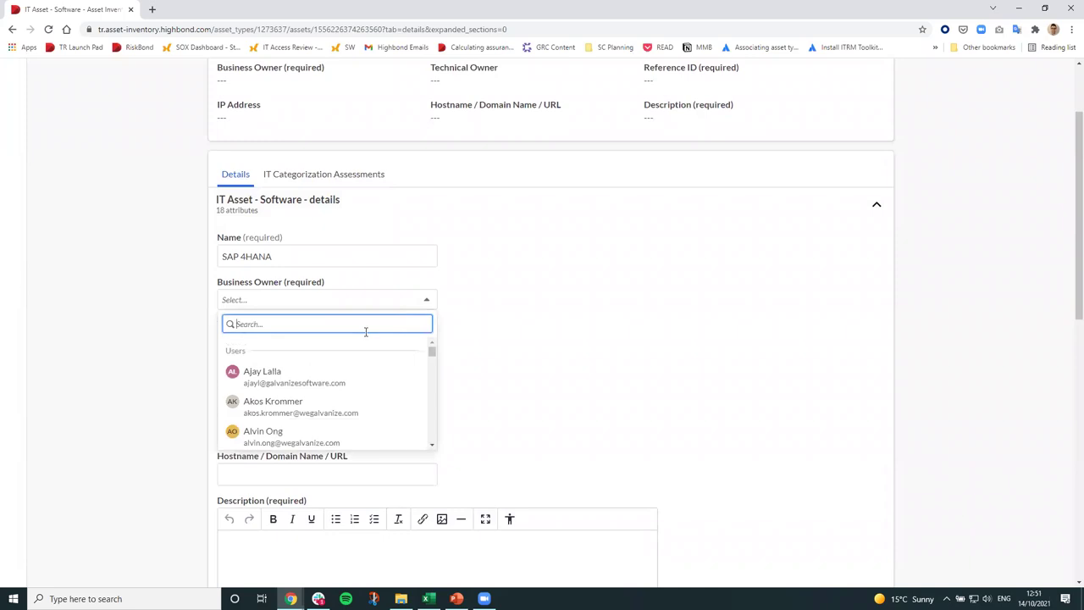
{"action": "type", "text": "Tom"}
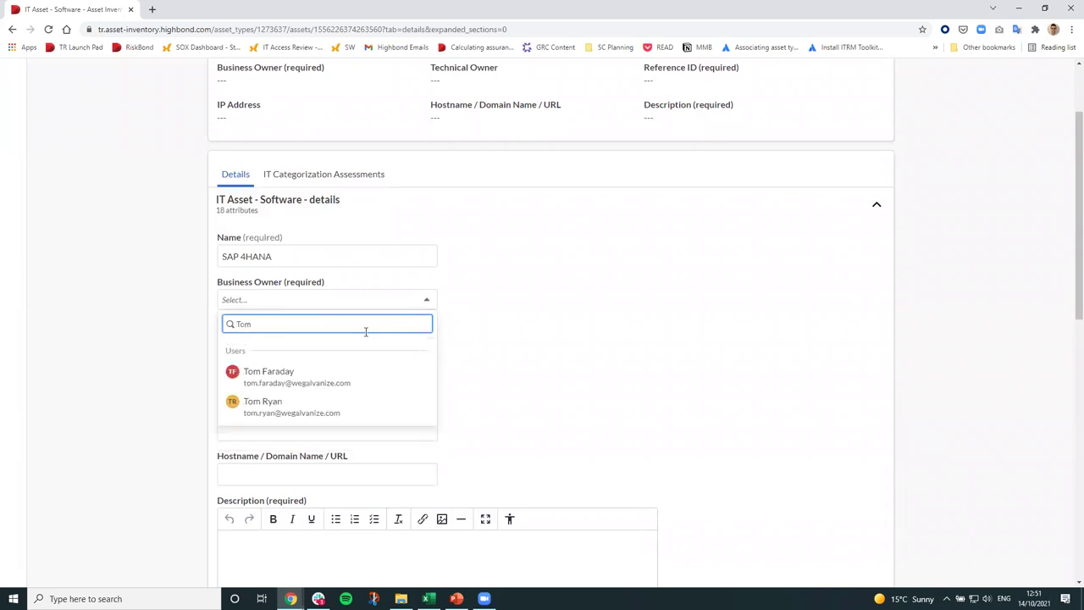
{"action": "left_click", "coordinate": [375, 406]}
{"action": "left_click", "coordinate": [523, 355]}
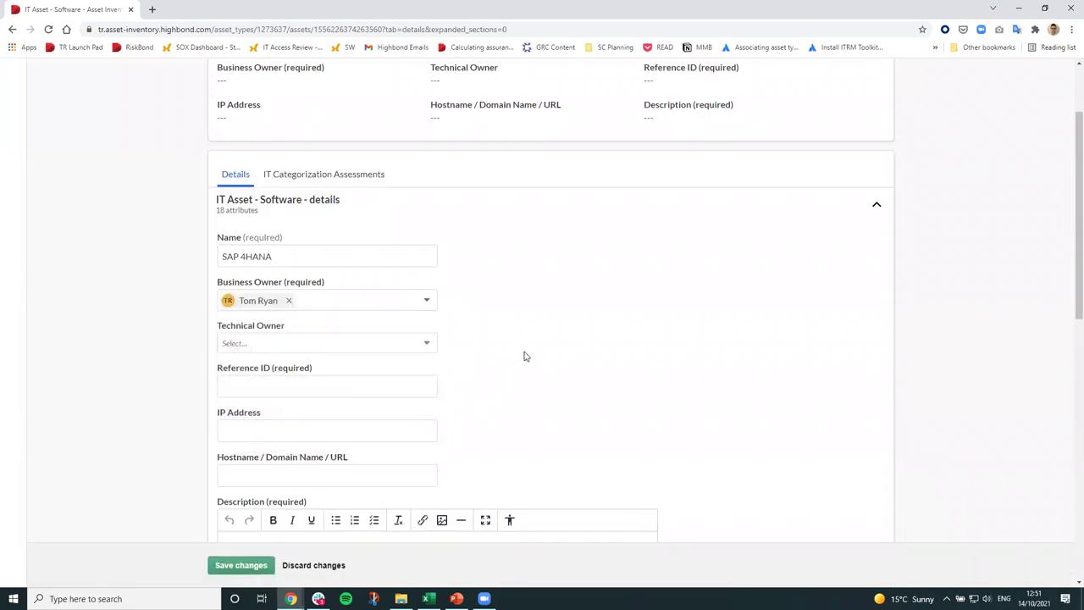
{"action": "left_click", "coordinate": [416, 344]}
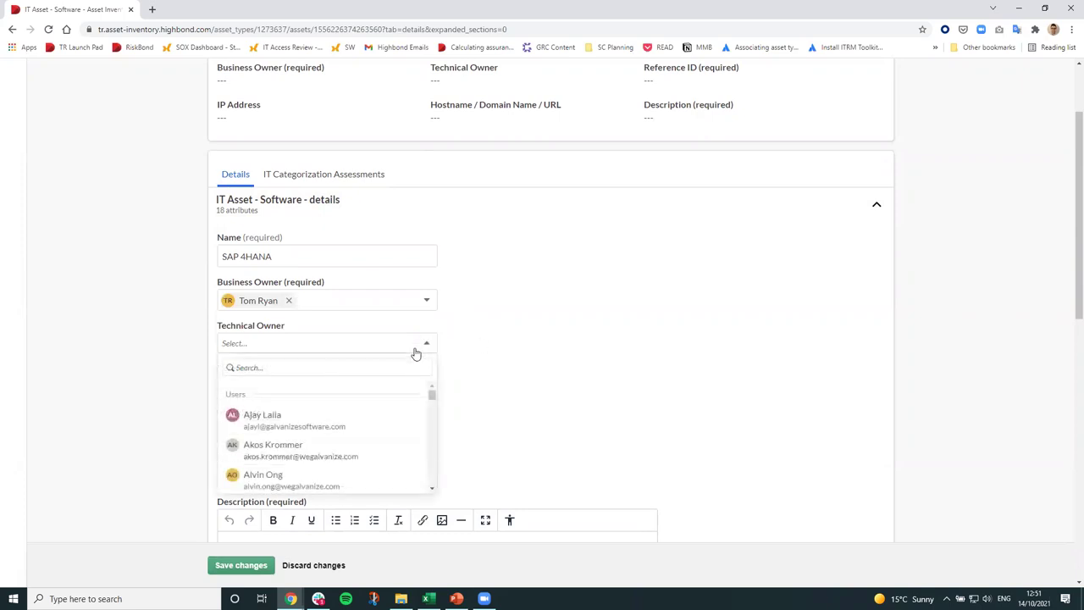
{"action": "type", "text": "Tom"}
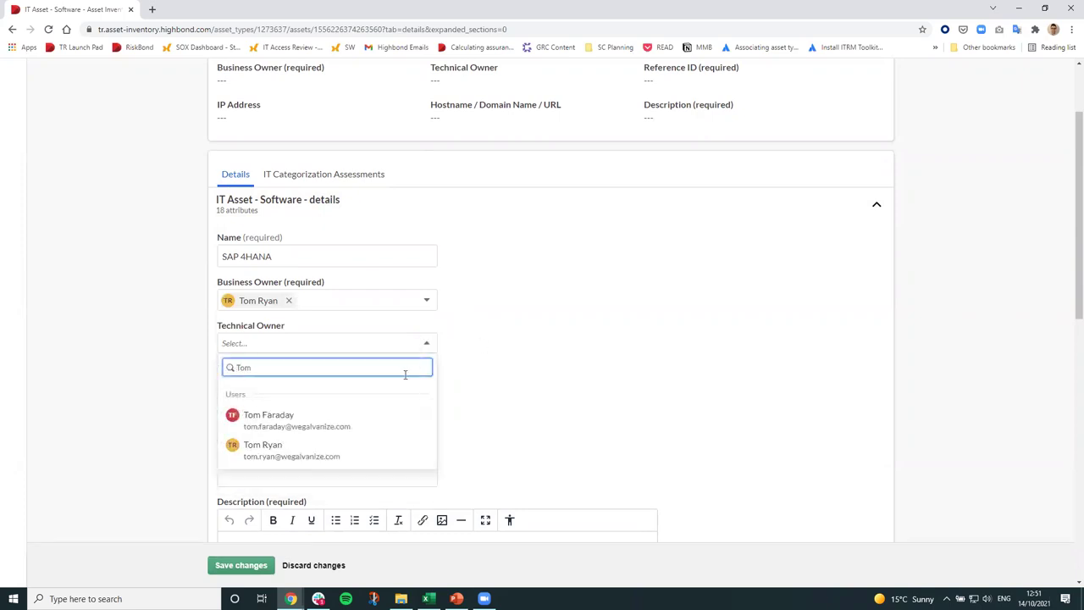
{"action": "left_click", "coordinate": [310, 455]}
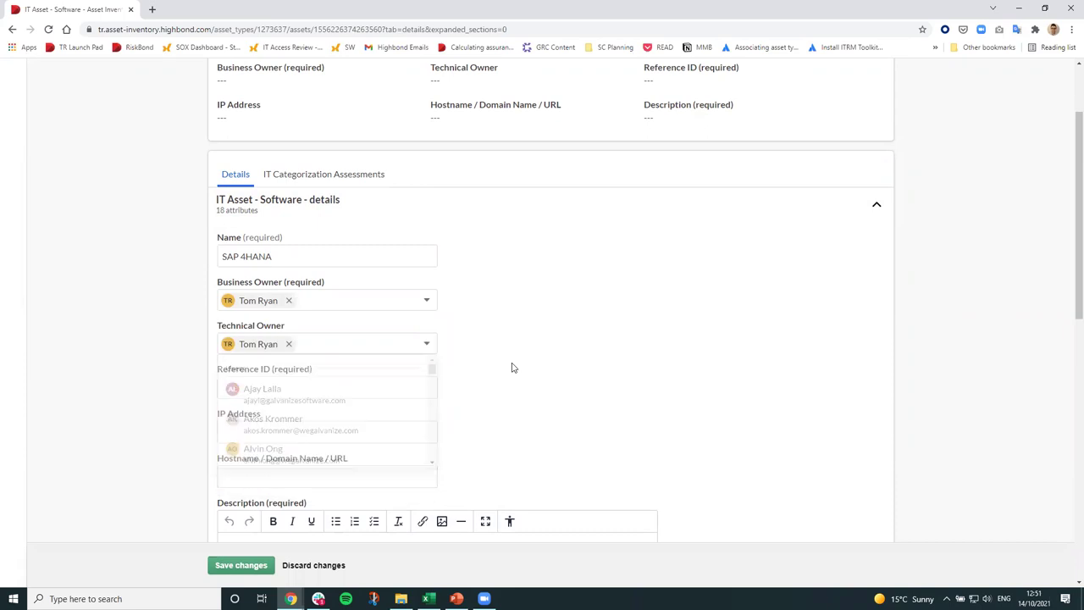
Enter Reference ID SAP1, description ERP and Business Unit Finance, then save the record
{"action": "scroll", "coordinate": [511, 368], "scroll_direction": "down", "scroll_amount": 1}
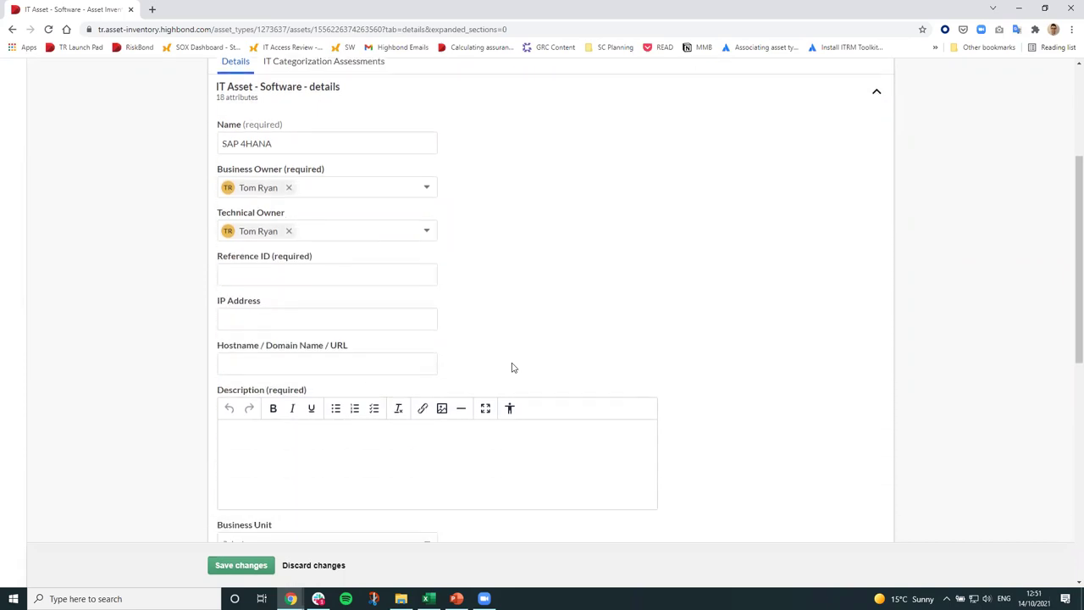
{"action": "left_click", "coordinate": [259, 269]}
{"action": "type", "text": "SAP1"}
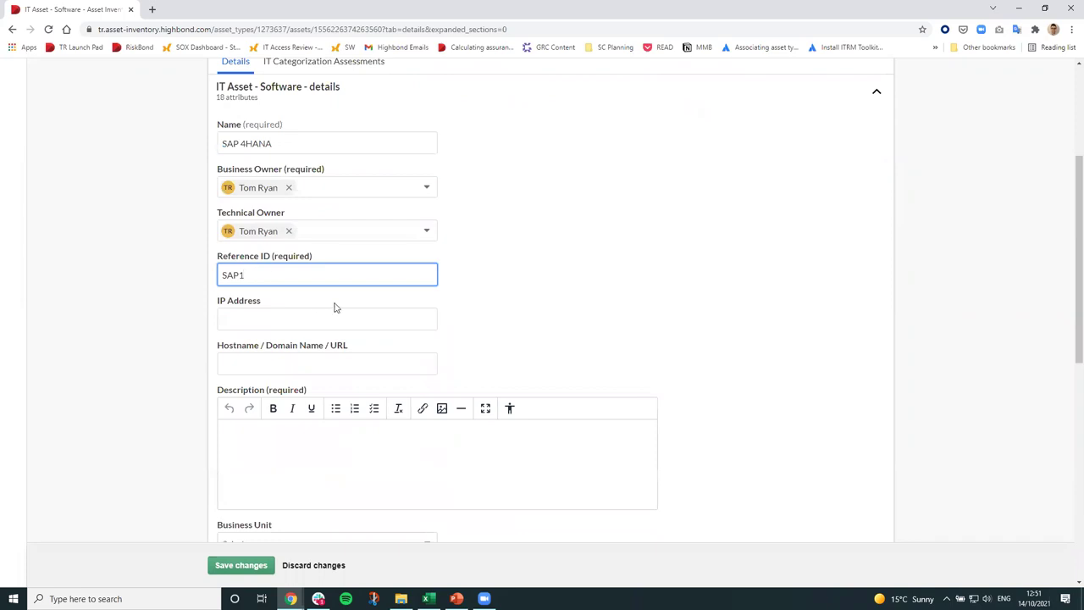
{"action": "scroll", "coordinate": [460, 317], "scroll_direction": "down", "scroll_amount": 2}
{"action": "left_click", "coordinate": [352, 250]}
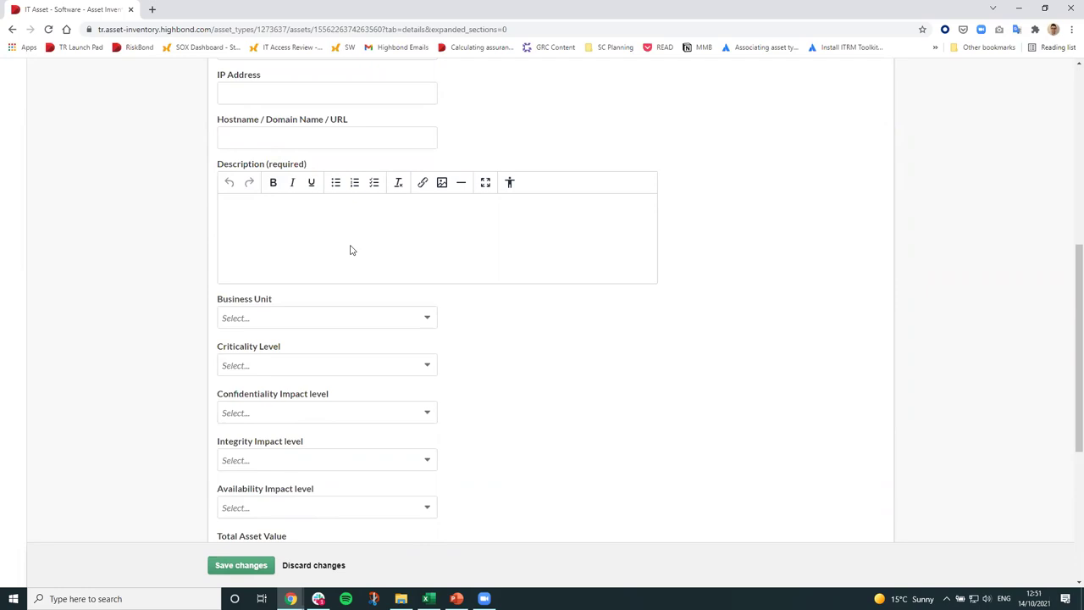
{"action": "type", "text": "ERP"}
{"action": "left_click", "coordinate": [358, 320]}
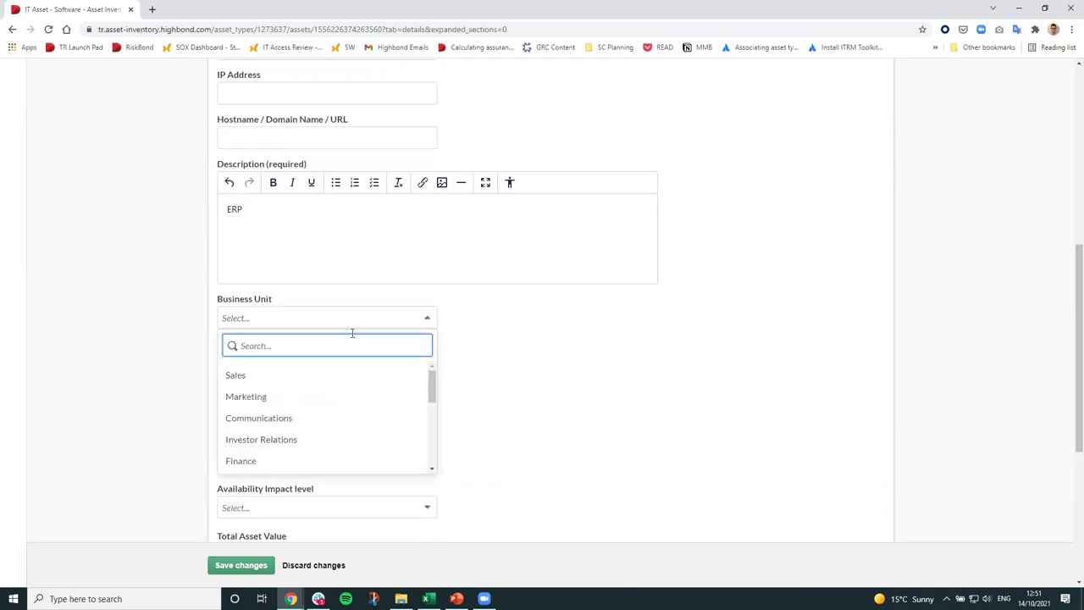
{"action": "left_click", "coordinate": [316, 460]}
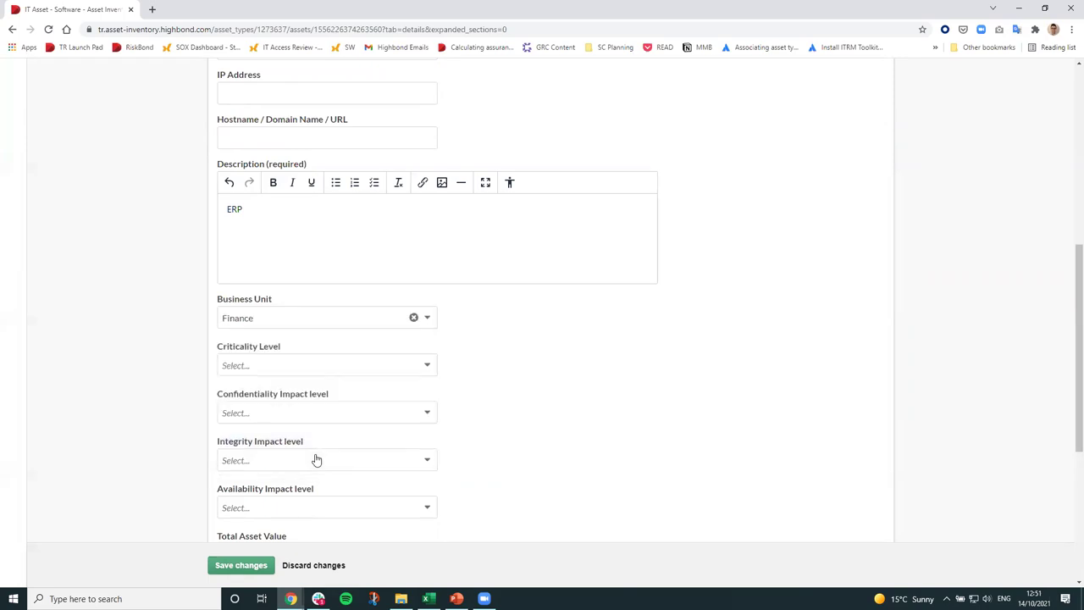
{"action": "left_click", "coordinate": [243, 565]}
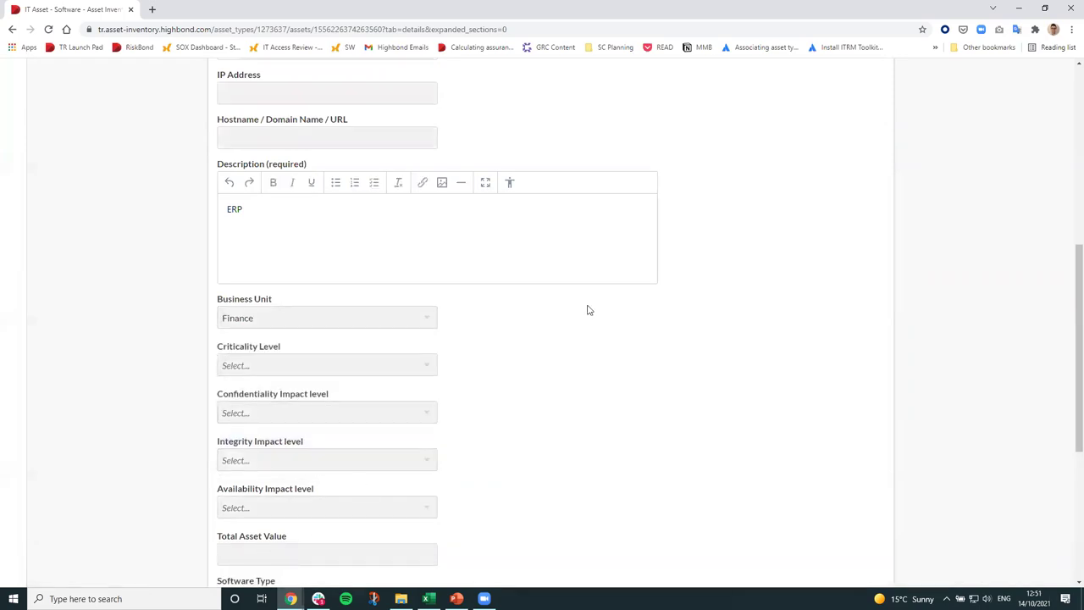
{"action": "scroll", "coordinate": [541, 346], "scroll_direction": "up", "scroll_amount": 3}
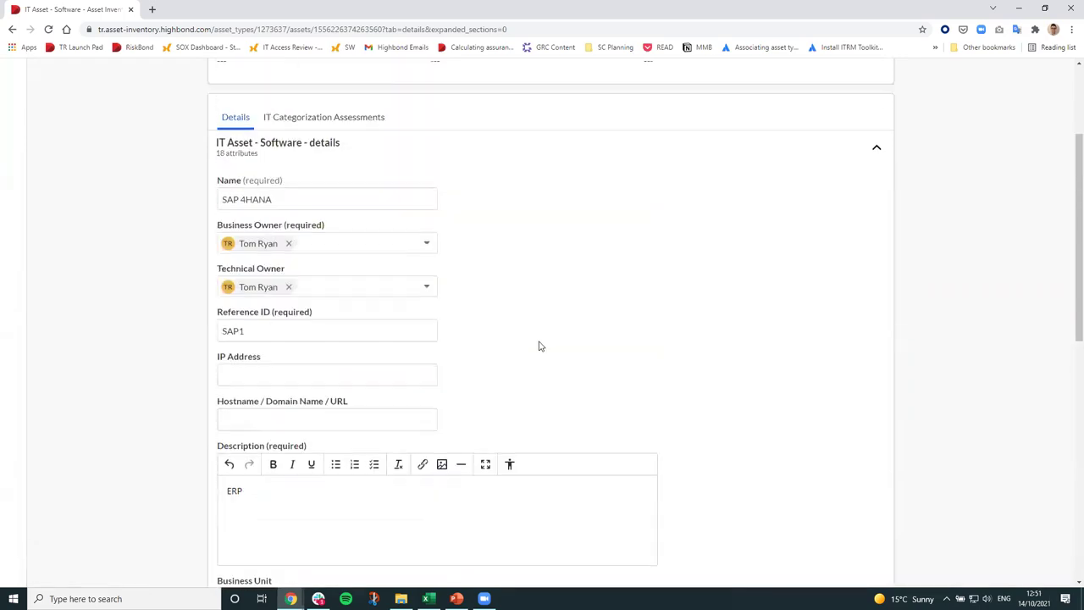
{"action": "scroll", "coordinate": [541, 345], "scroll_direction": "up", "scroll_amount": 2}
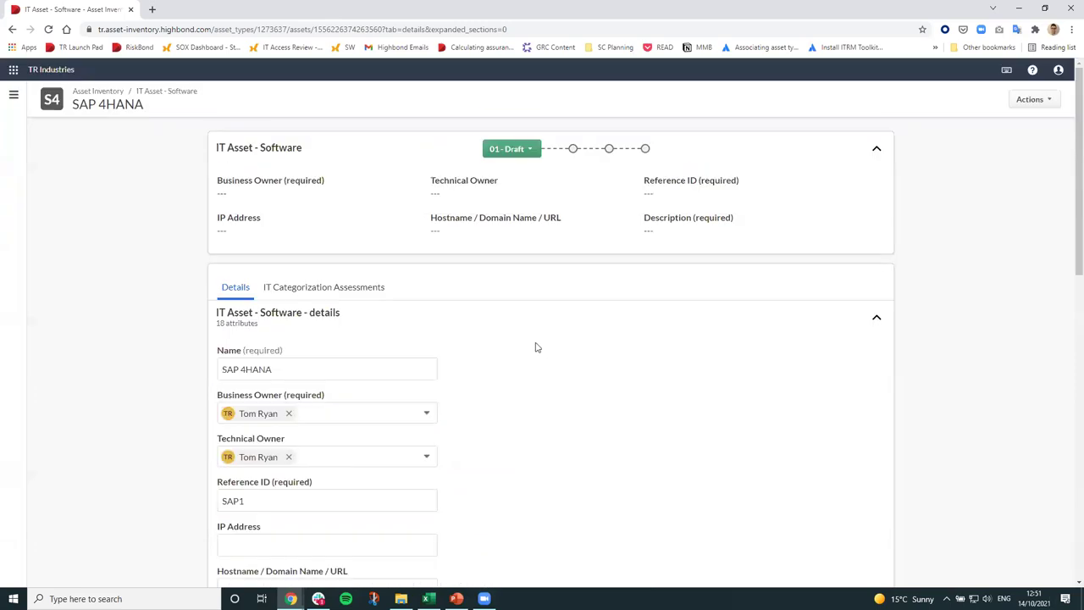
Advance SAP 4HANA through Registered to the 03 - Pending Categorization workflow status
{"action": "left_click", "coordinate": [519, 152]}
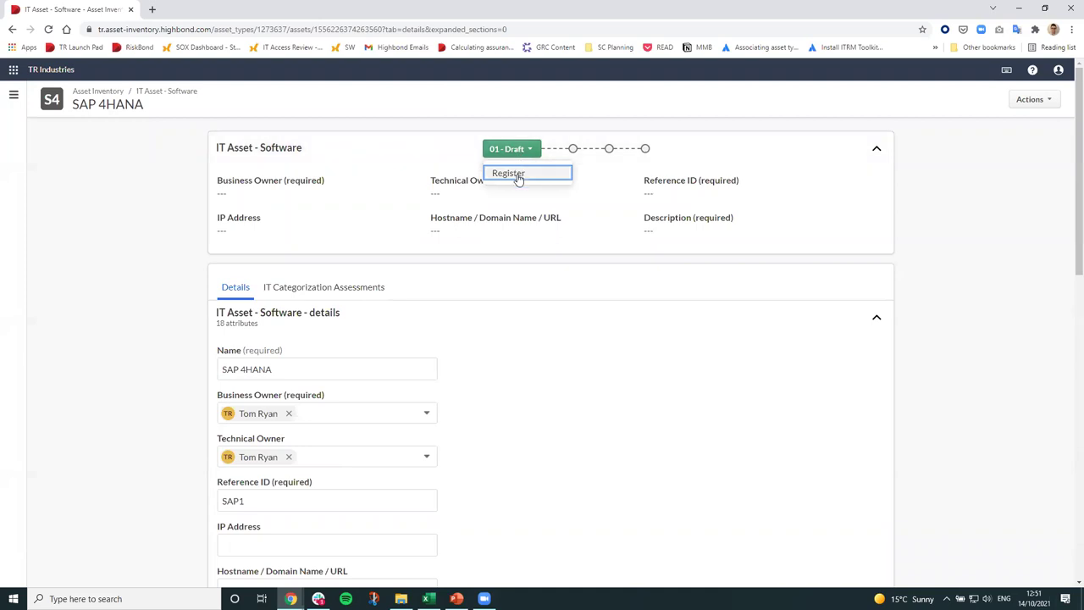
{"action": "left_click", "coordinate": [520, 178]}
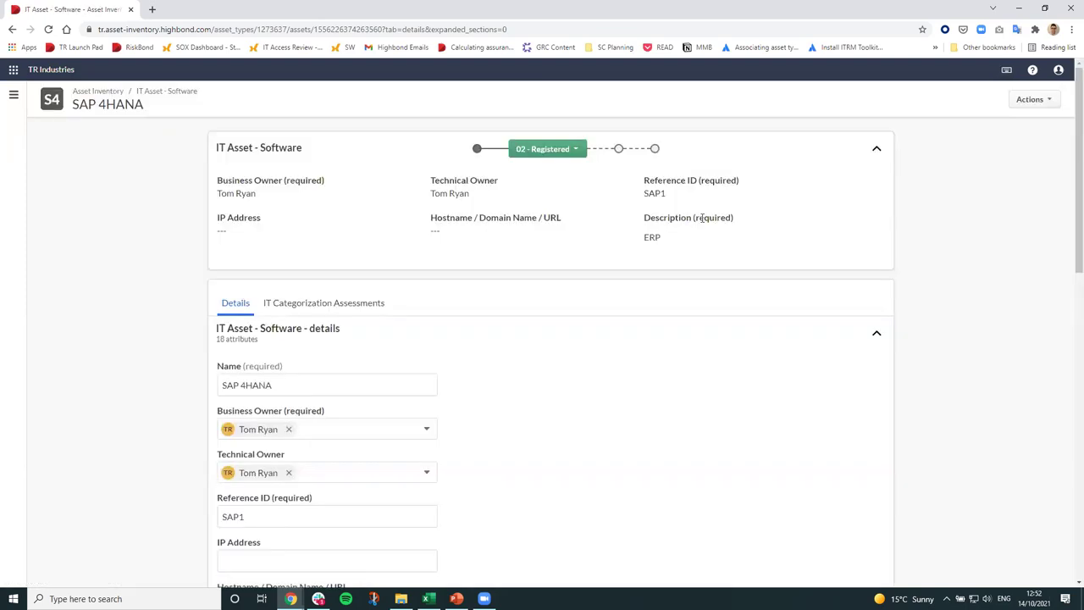
{"action": "left_click_drag", "start_coordinate": [669, 252], "coordinate": [327, 189]}
{"action": "left_click", "coordinate": [325, 193]}
{"action": "left_click", "coordinate": [534, 151]}
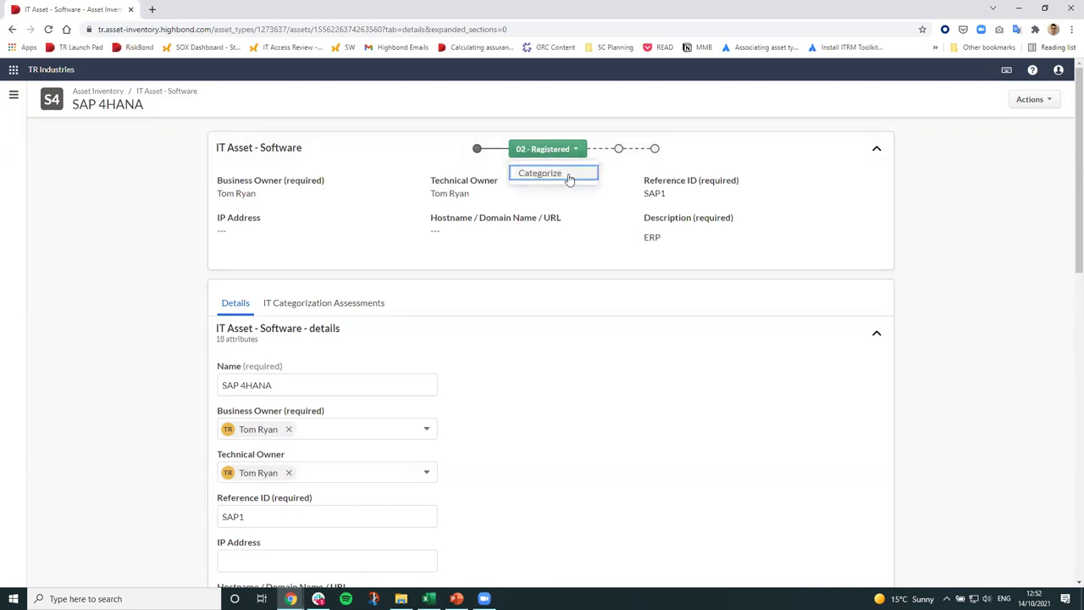
{"action": "left_click", "coordinate": [569, 175]}
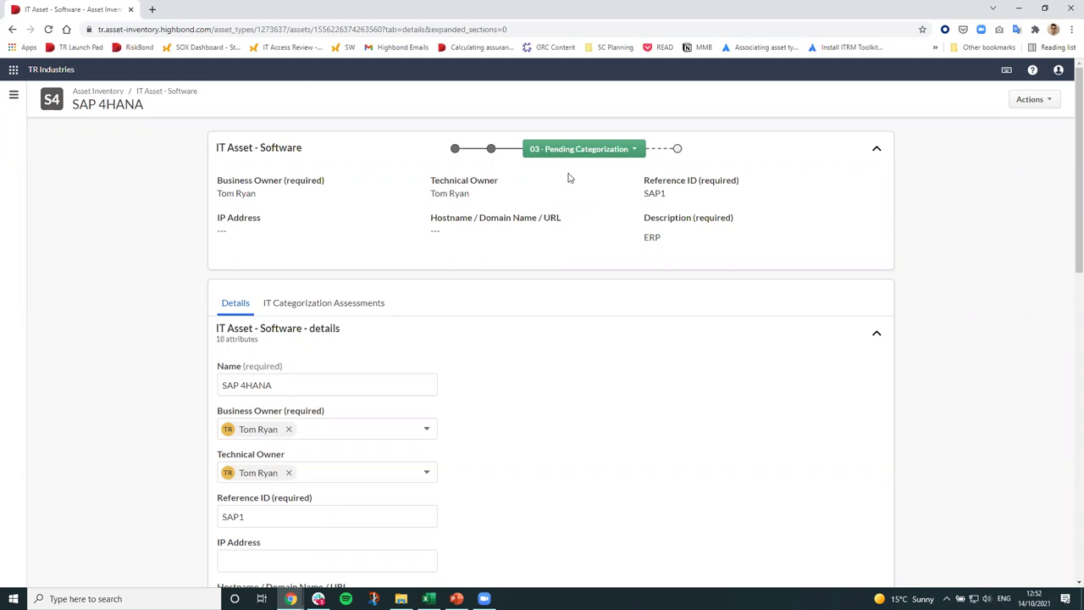
Launch the criticality assessment and send its questionnaire to the asset's owner
{"action": "left_click", "coordinate": [559, 150]}
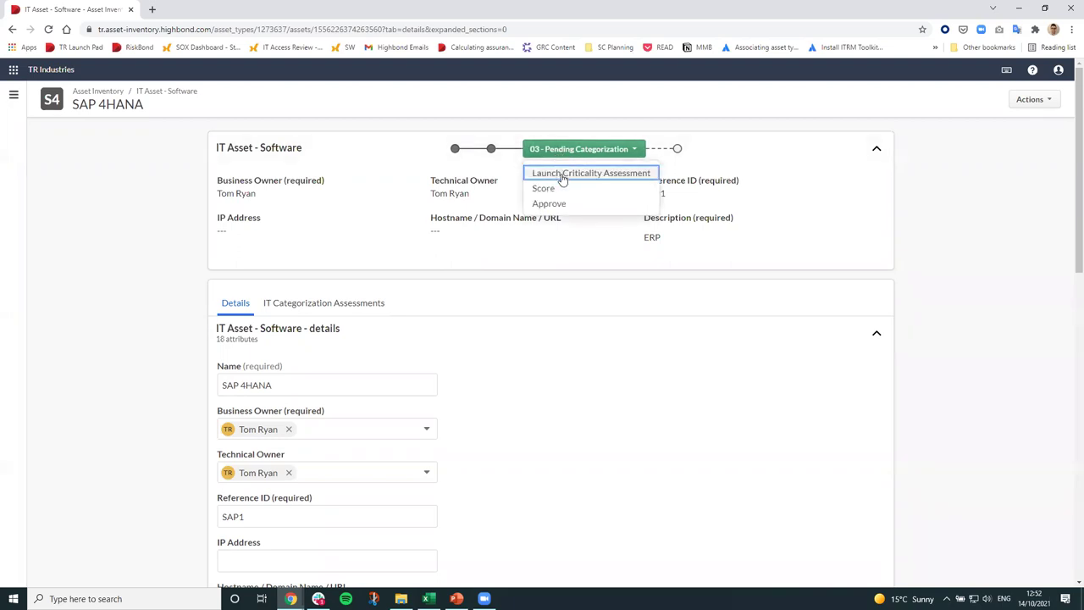
{"action": "left_click", "coordinate": [561, 174]}
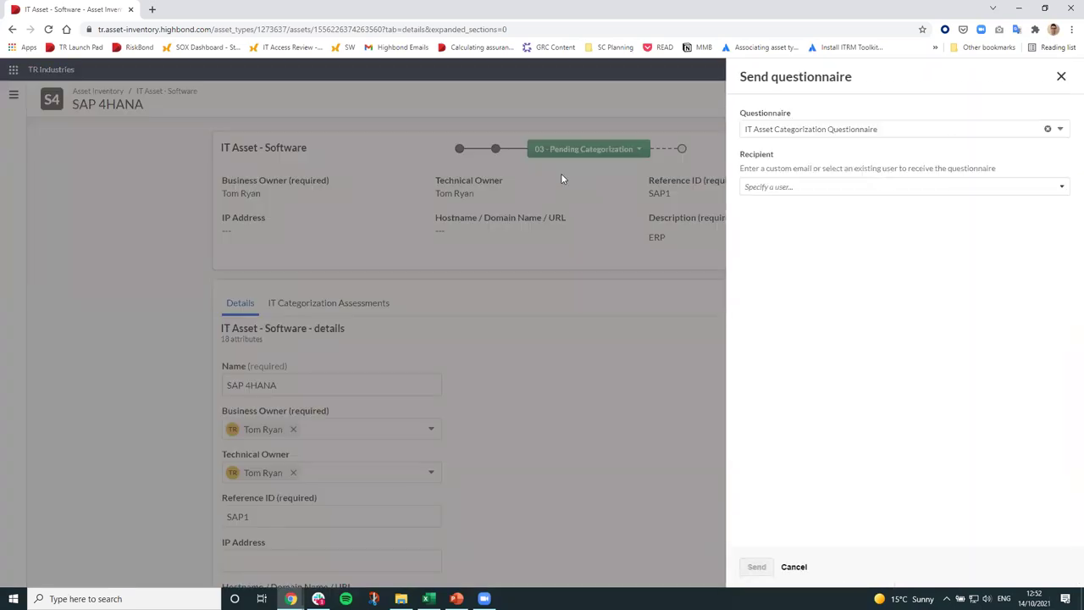
{"action": "left_click", "coordinate": [808, 188]}
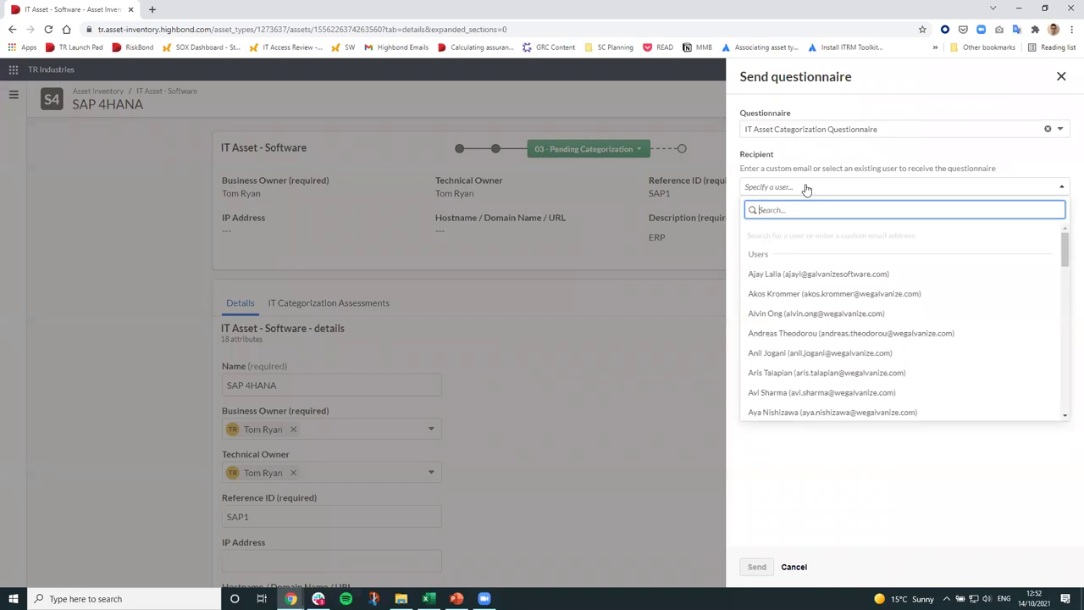
{"action": "type", "text": "tom"}
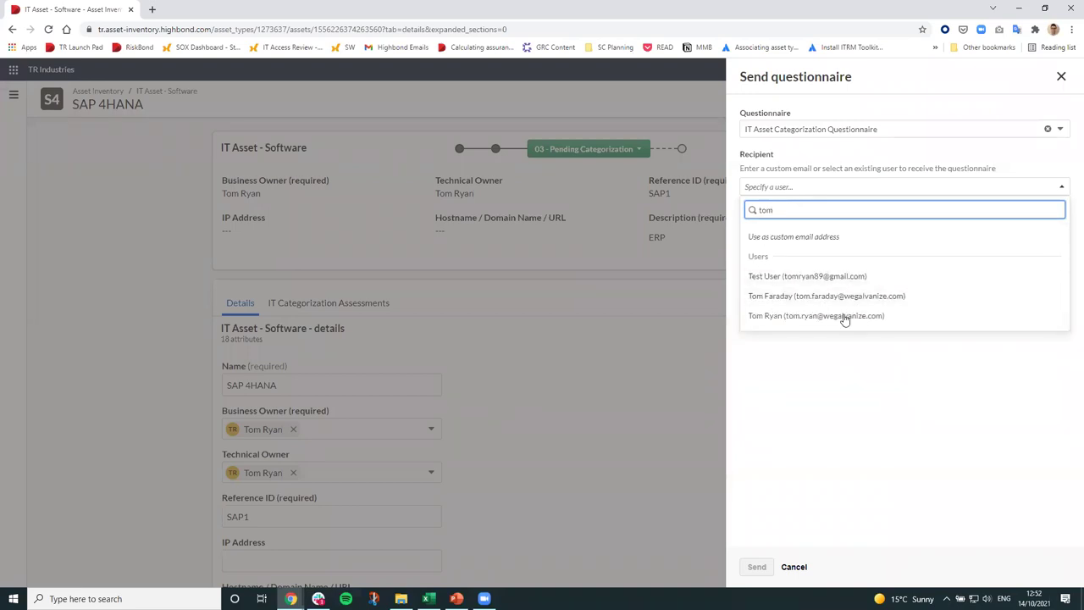
{"action": "left_click", "coordinate": [845, 317]}
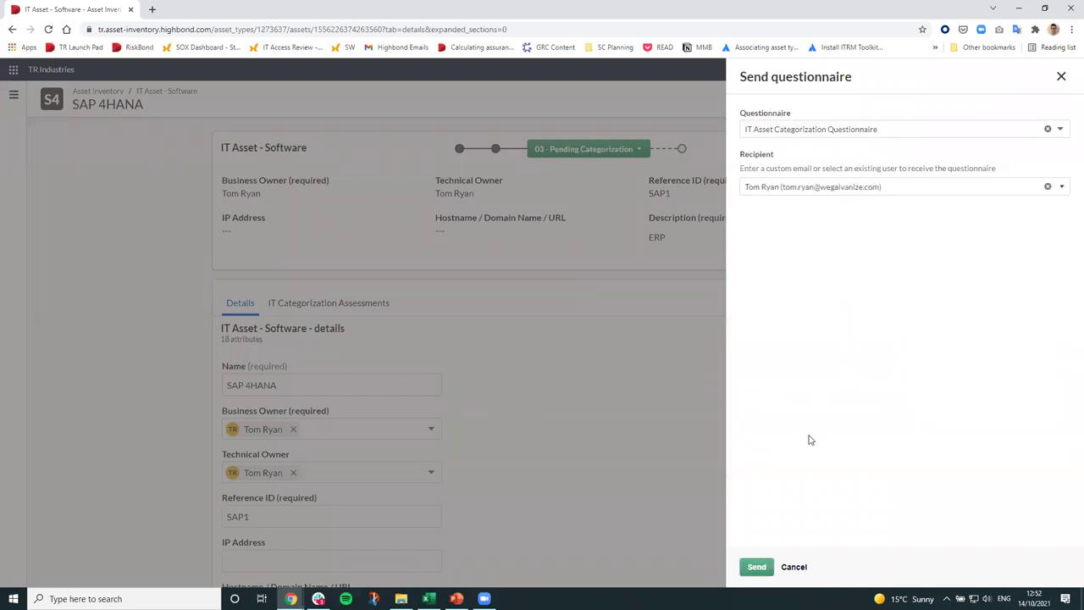
{"action": "left_click", "coordinate": [757, 568]}
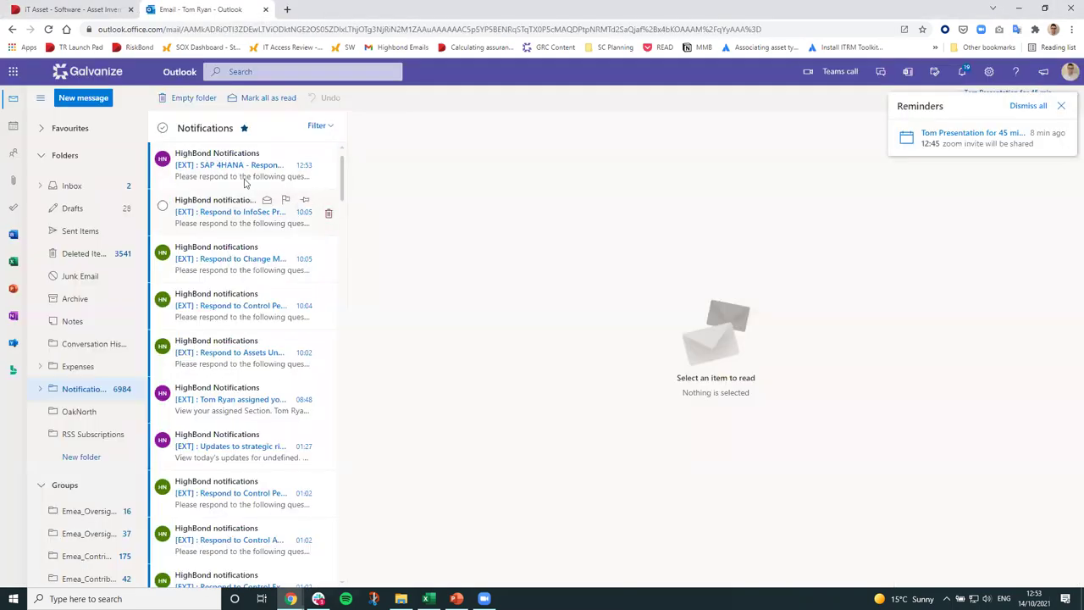
Open the SAP 4HANA questionnaire email and highlight its questionnaire name, heading and Confidentiality instructions
{"action": "left_click", "coordinate": [240, 176]}
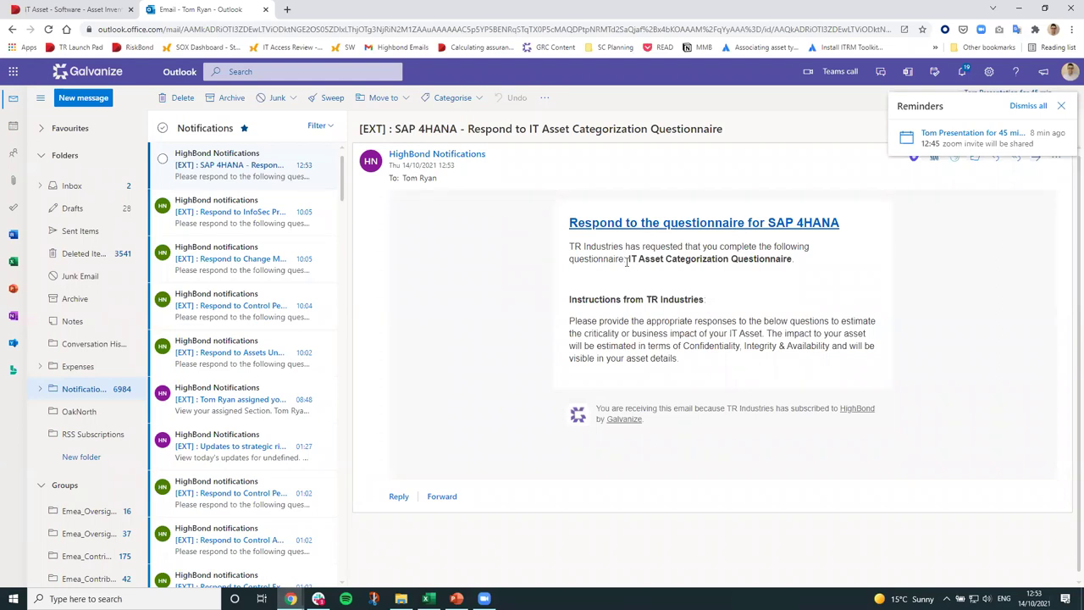
{"action": "left_click_drag", "start_coordinate": [628, 258], "coordinate": [798, 270]}
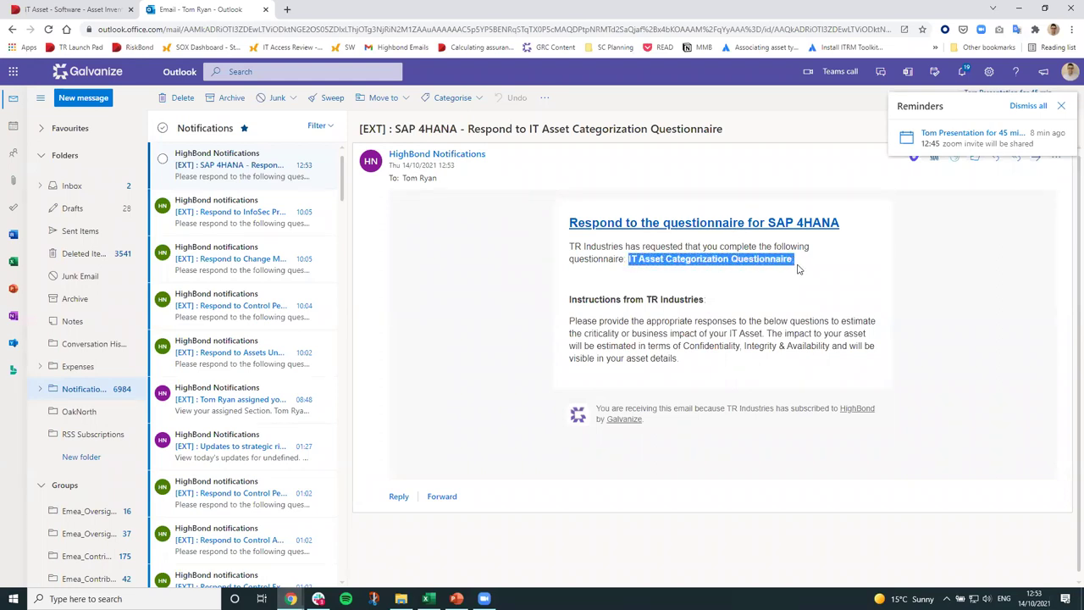
{"action": "left_click_drag", "start_coordinate": [847, 222], "coordinate": [776, 229]}
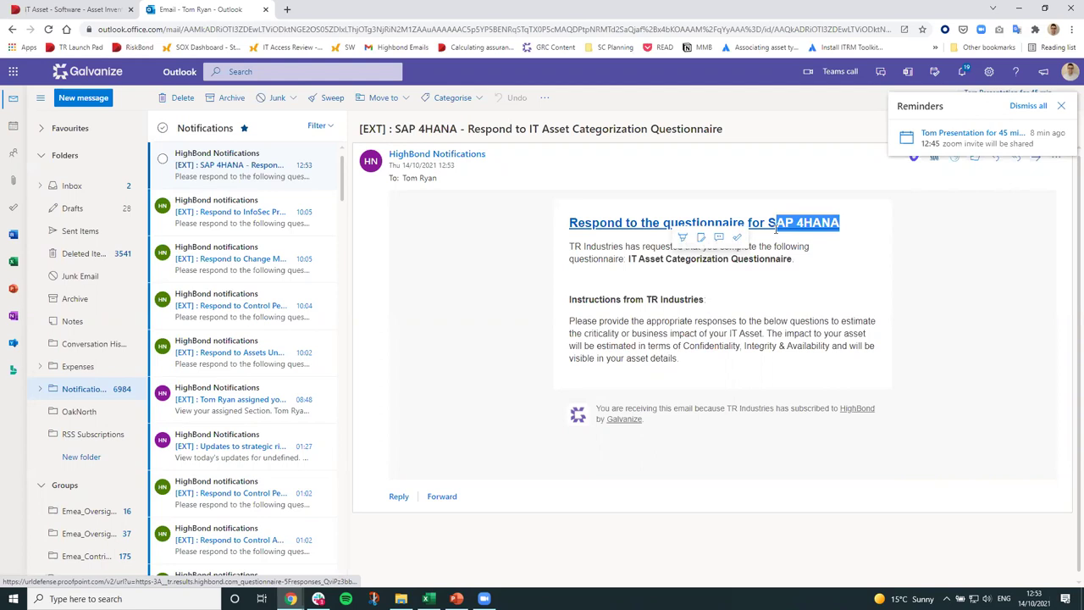
{"action": "left_click", "coordinate": [774, 333]}
{"action": "key", "text": "shift+Right"}
{"action": "key", "text": "shift+Right"}
{"action": "key", "text": "shift+Right"}
{"action": "key", "text": "shift+Right"}
{"action": "key", "text": "shift+Right"}
{"action": "key", "text": "shift+Right"}
{"action": "key", "text": "shift+Right"}
{"action": "key", "text": "shift+Right"}
{"action": "key", "text": "shift+Right"}
{"action": "key", "text": "shift+Right"}
{"action": "key", "text": "shift+Right"}
{"action": "key", "text": "shift+Right"}
{"action": "key", "text": "shift+Right"}
{"action": "key", "text": "shift+Right"}
{"action": "key", "text": "shift+Right"}
{"action": "key", "text": "shift+Right"}
{"action": "key", "text": "shift+Right"}
{"action": "key", "text": "shift+Right"}
{"action": "key", "text": "shift+Right"}
{"action": "key", "text": "shift+Right"}
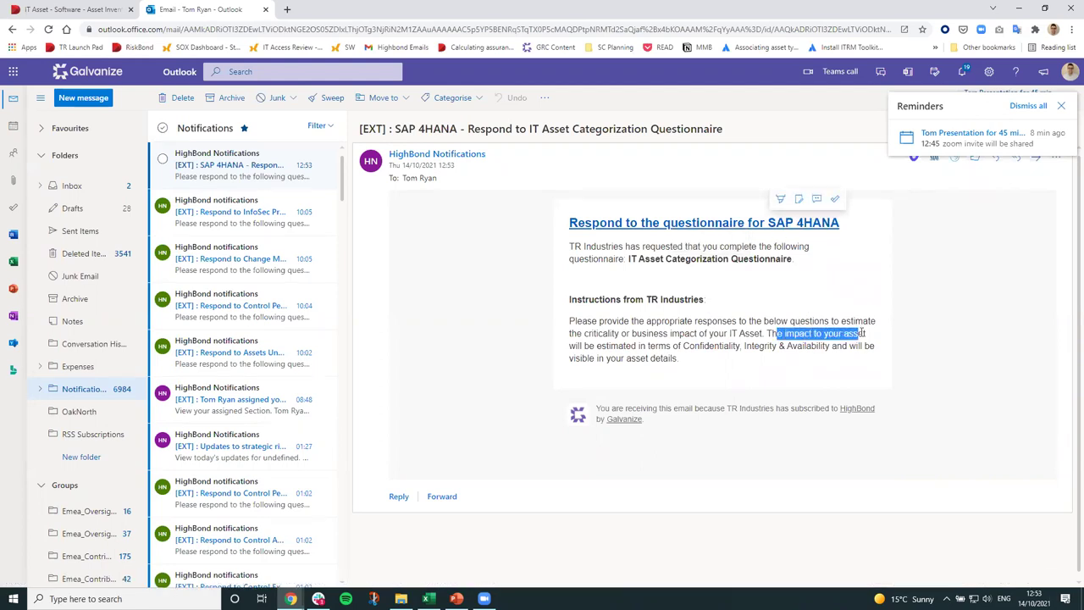
{"action": "left_click_drag", "start_coordinate": [700, 346], "coordinate": [846, 346]}
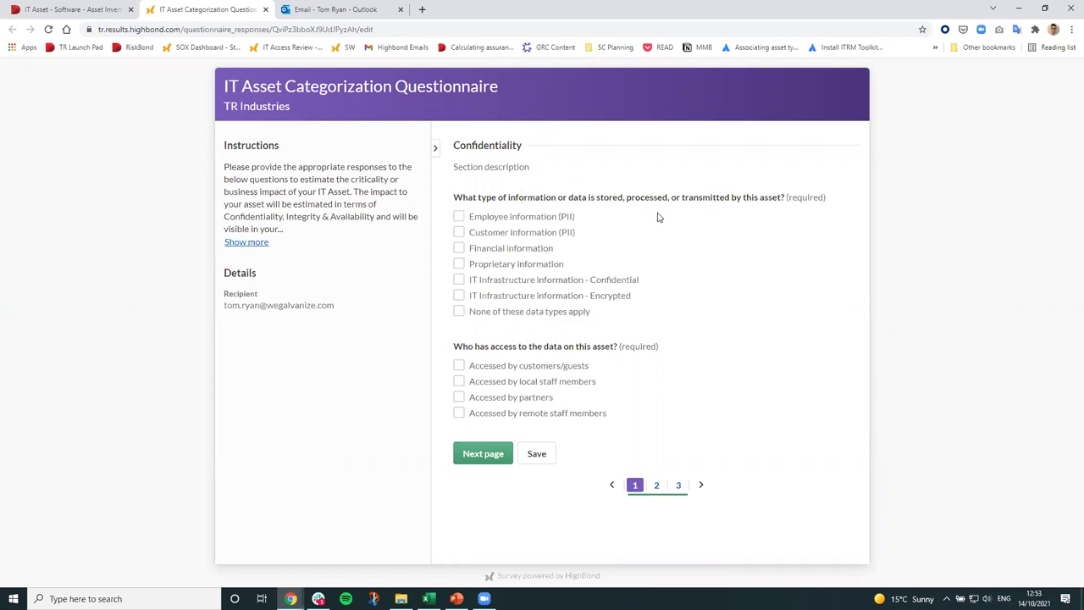
Tick Employee (PII), Customer (PII) and Financial information, plus local and remote staff access
{"action": "left_click", "coordinate": [533, 222]}
{"action": "left_click", "coordinate": [522, 237]}
{"action": "left_click", "coordinate": [522, 248]}
{"action": "left_click", "coordinate": [567, 383]}
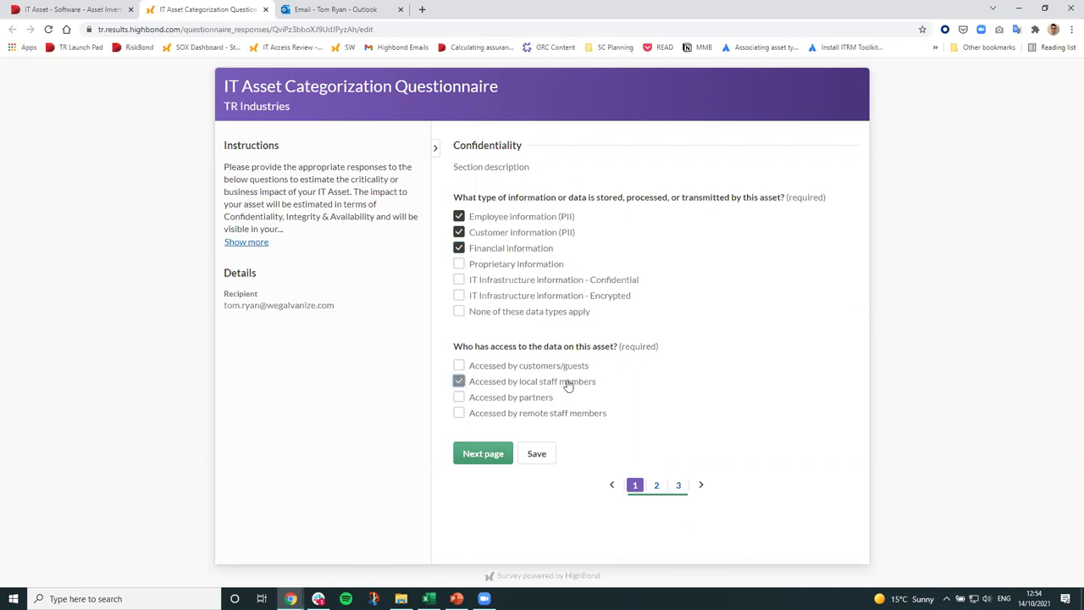
{"action": "left_click", "coordinate": [567, 413]}
{"action": "left_click", "coordinate": [479, 456]}
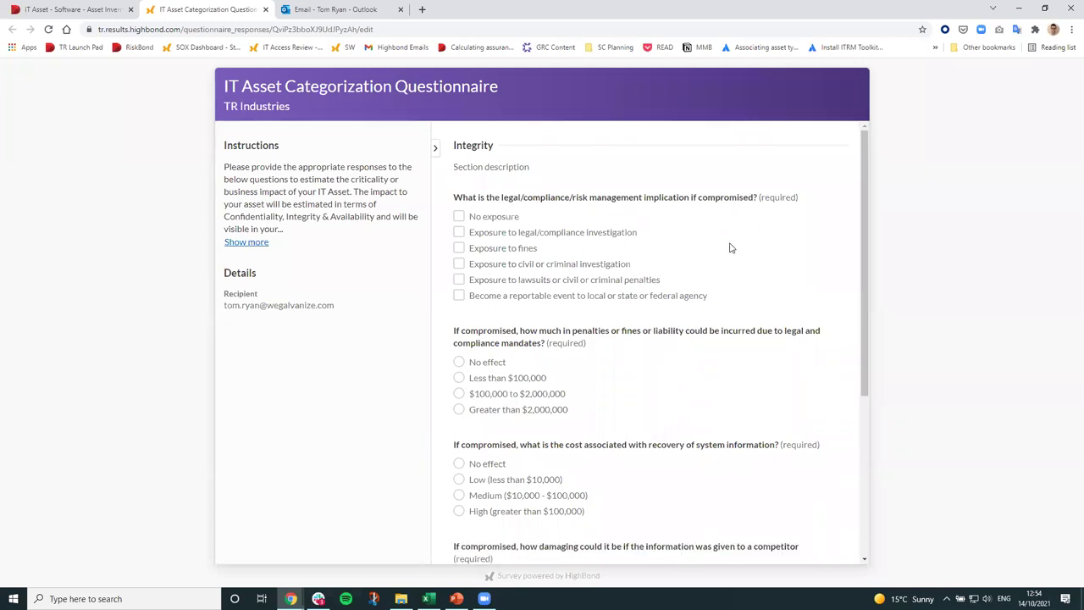
Flag legal and fines exposure, penalties under $100,000, High recovery cost, and severe competitor and fraud effects
{"action": "left_click", "coordinate": [528, 235]}
{"action": "left_click", "coordinate": [519, 252]}
{"action": "scroll", "coordinate": [734, 269], "scroll_direction": "down", "scroll_amount": 2}
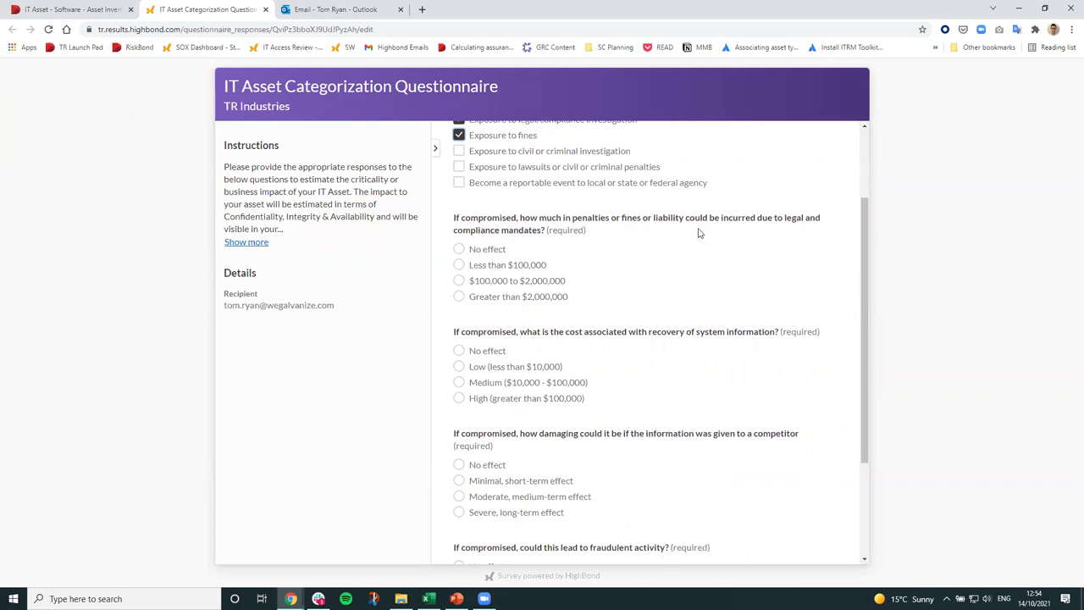
{"action": "left_click", "coordinate": [517, 267]}
{"action": "scroll", "coordinate": [701, 281], "scroll_direction": "down", "scroll_amount": 1}
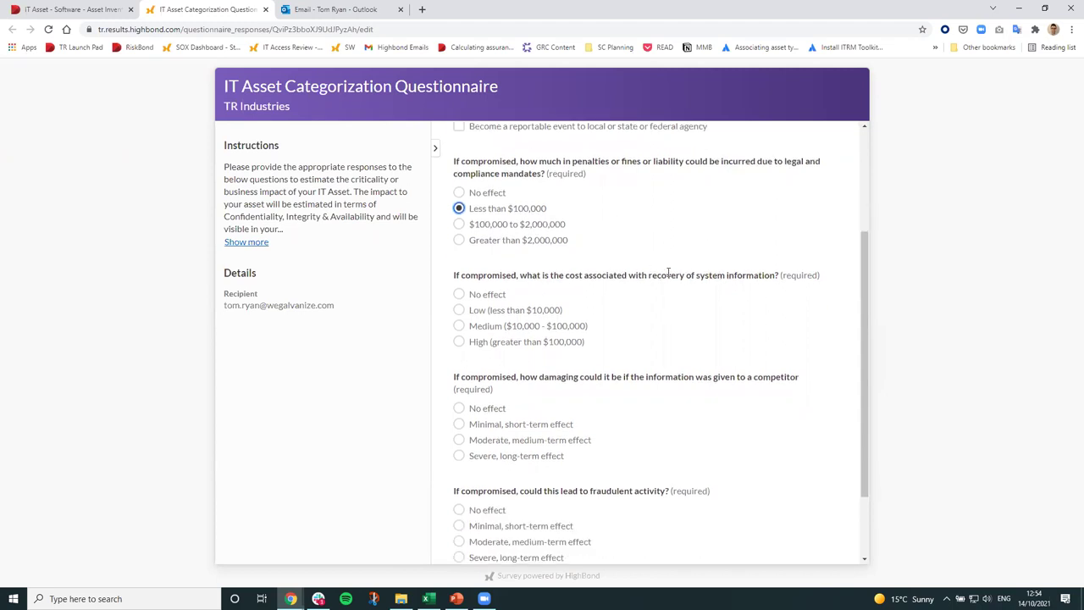
{"action": "left_click", "coordinate": [518, 341]}
{"action": "scroll", "coordinate": [736, 348], "scroll_direction": "down", "scroll_amount": 2}
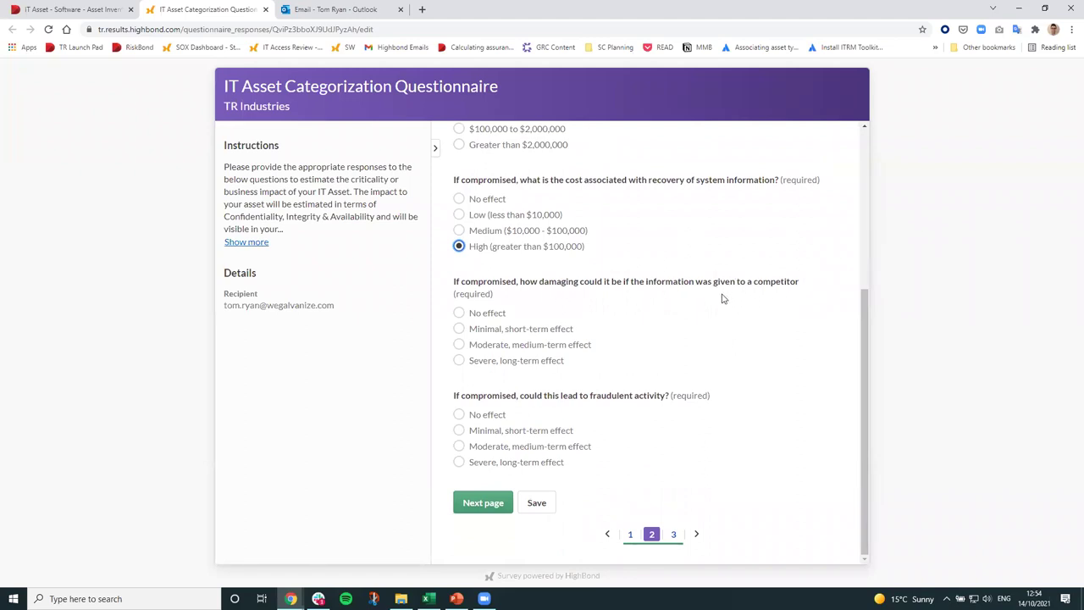
{"action": "left_click", "coordinate": [516, 362]}
{"action": "left_click", "coordinate": [557, 463]}
{"action": "left_click", "coordinate": [503, 502]}
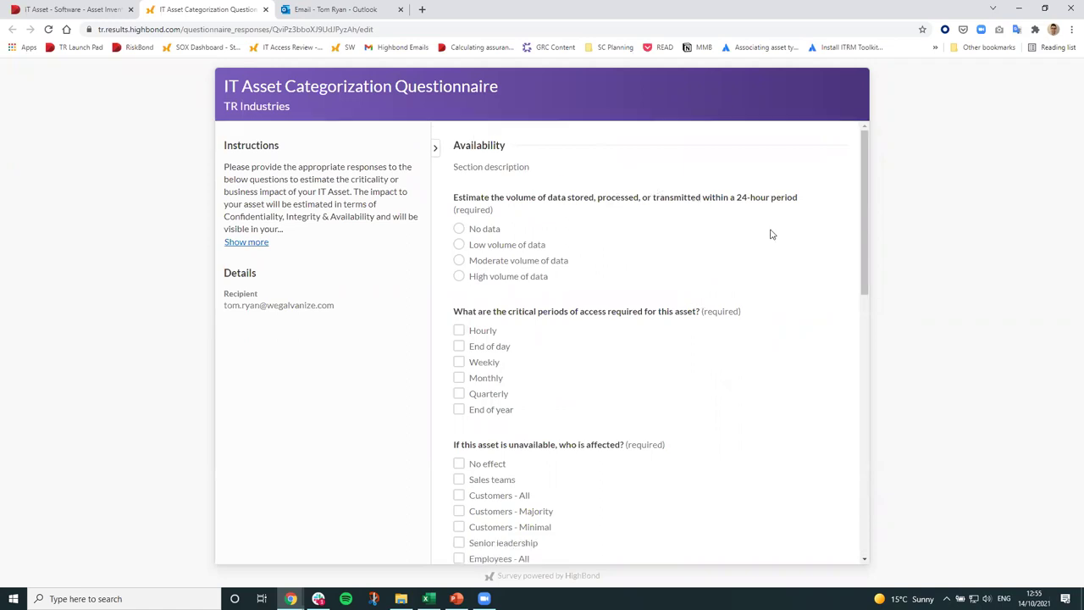
Record High data volume, Hourly access, and Sales, Customers, Senior leadership, Employees and Vendors as affected
{"action": "left_click", "coordinate": [497, 281]}
{"action": "left_click", "coordinate": [485, 330]}
{"action": "scroll", "coordinate": [695, 336], "scroll_direction": "down", "scroll_amount": 2}
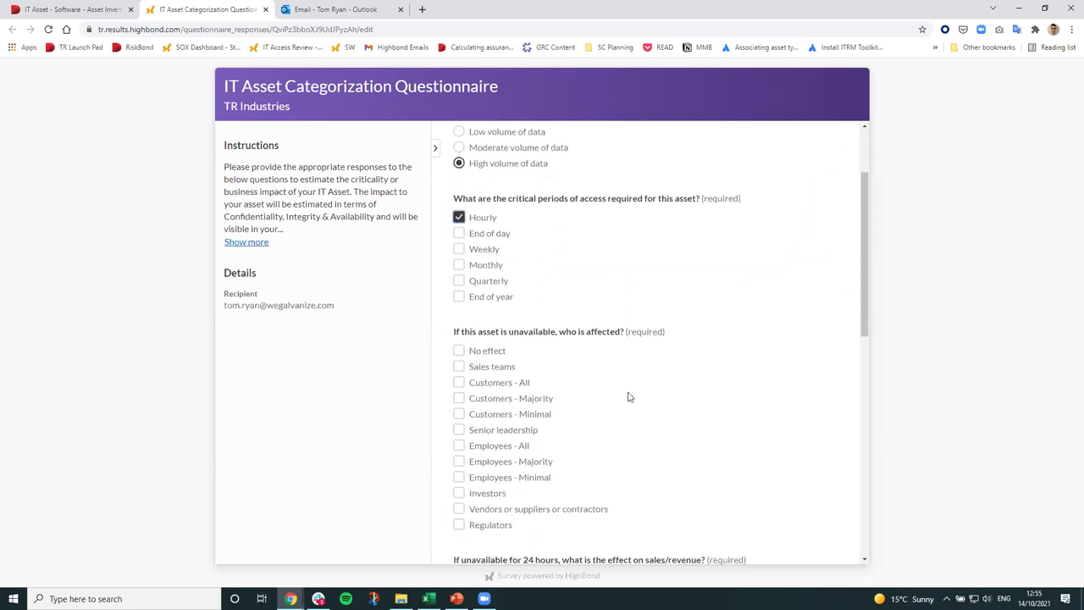
{"action": "scroll", "coordinate": [636, 403], "scroll_direction": "down", "scroll_amount": 2}
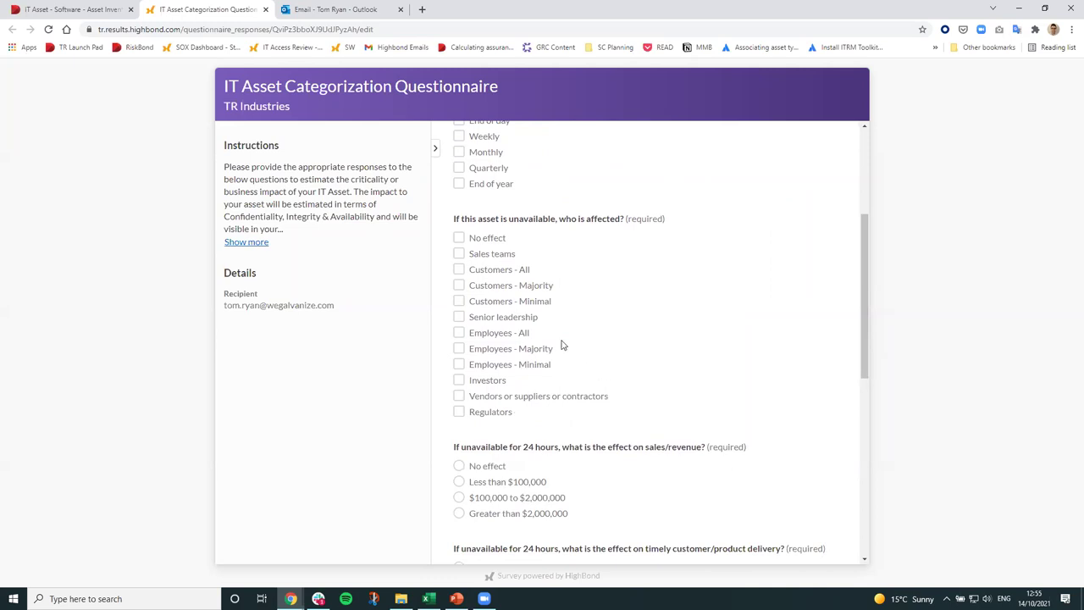
{"action": "left_click", "coordinate": [496, 257]}
{"action": "left_click", "coordinate": [511, 272]}
{"action": "left_click", "coordinate": [521, 318]}
{"action": "left_click", "coordinate": [542, 354]}
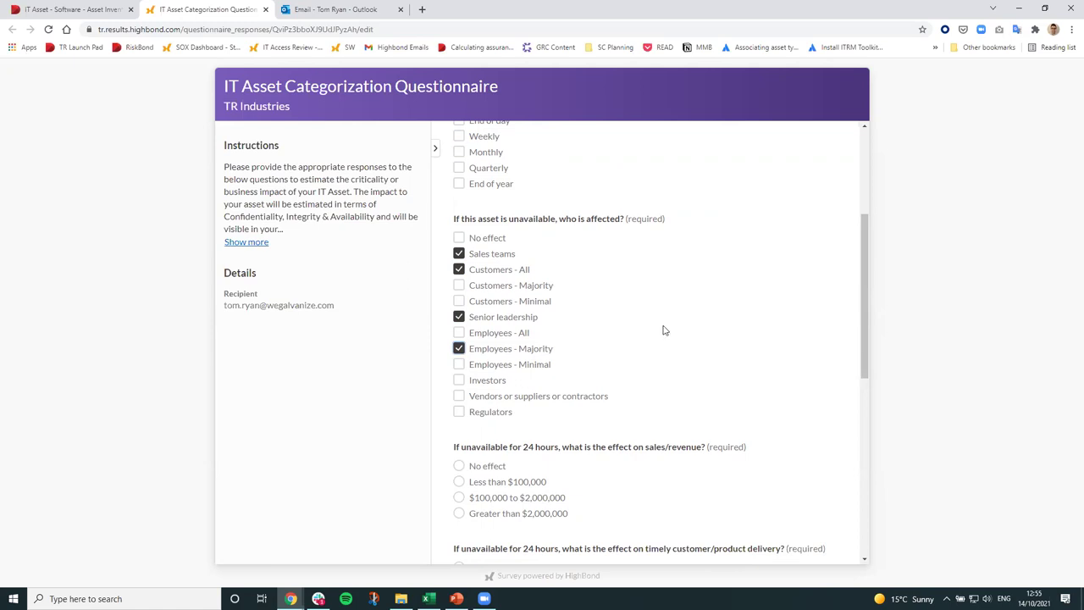
{"action": "left_click", "coordinate": [573, 396]}
{"action": "scroll", "coordinate": [808, 264], "scroll_direction": "down", "scroll_amount": 2}
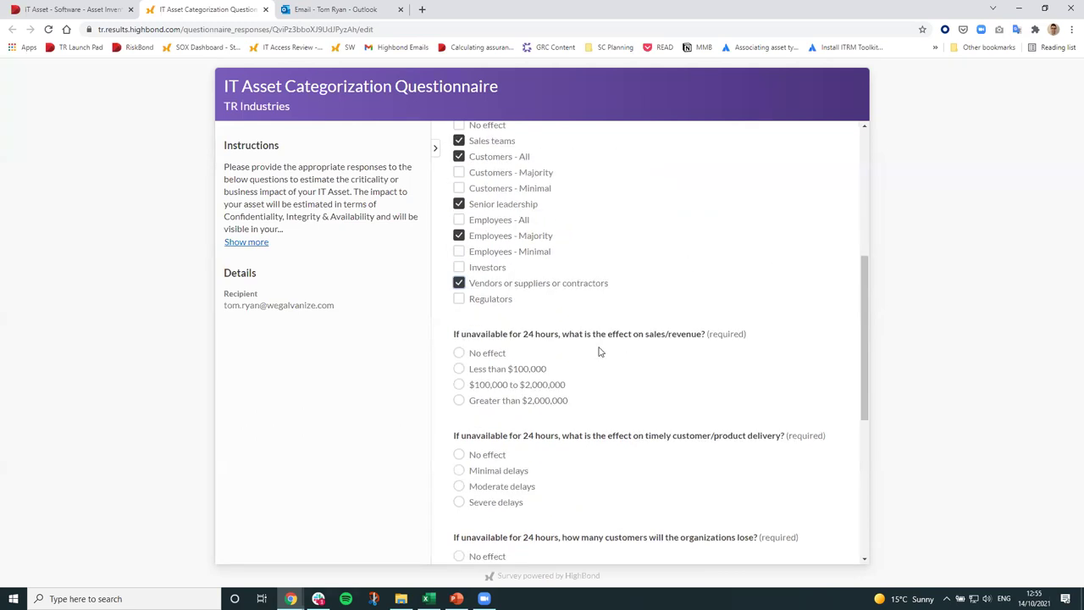
Set revenue under $100,000, moderate delays, 50-500 customers and users, over 150 person hours, and submit
{"action": "left_click", "coordinate": [519, 369]}
{"action": "scroll", "coordinate": [677, 348], "scroll_direction": "down", "scroll_amount": 3}
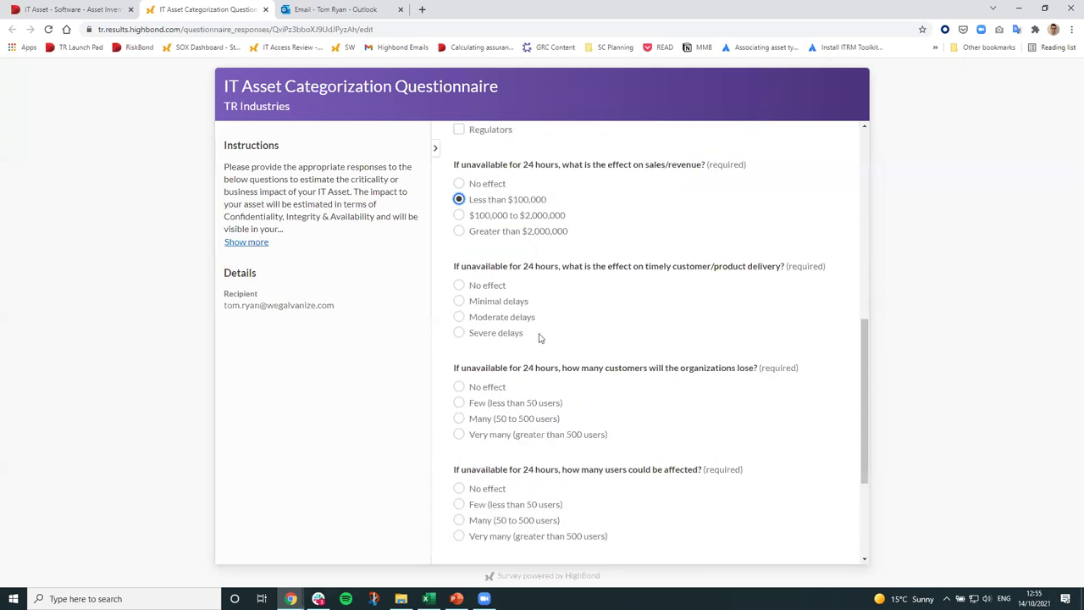
{"action": "left_click", "coordinate": [505, 320]}
{"action": "left_click", "coordinate": [514, 417]}
{"action": "scroll", "coordinate": [617, 367], "scroll_direction": "down", "scroll_amount": 3}
{"action": "left_click", "coordinate": [518, 354]}
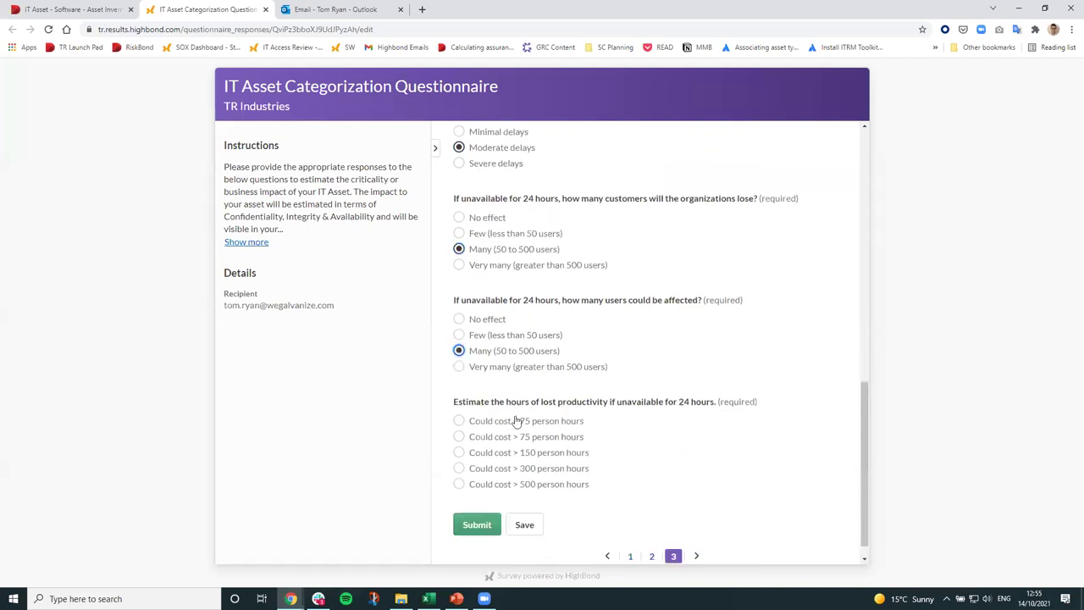
{"action": "left_click", "coordinate": [502, 452]}
{"action": "left_click", "coordinate": [479, 524]}
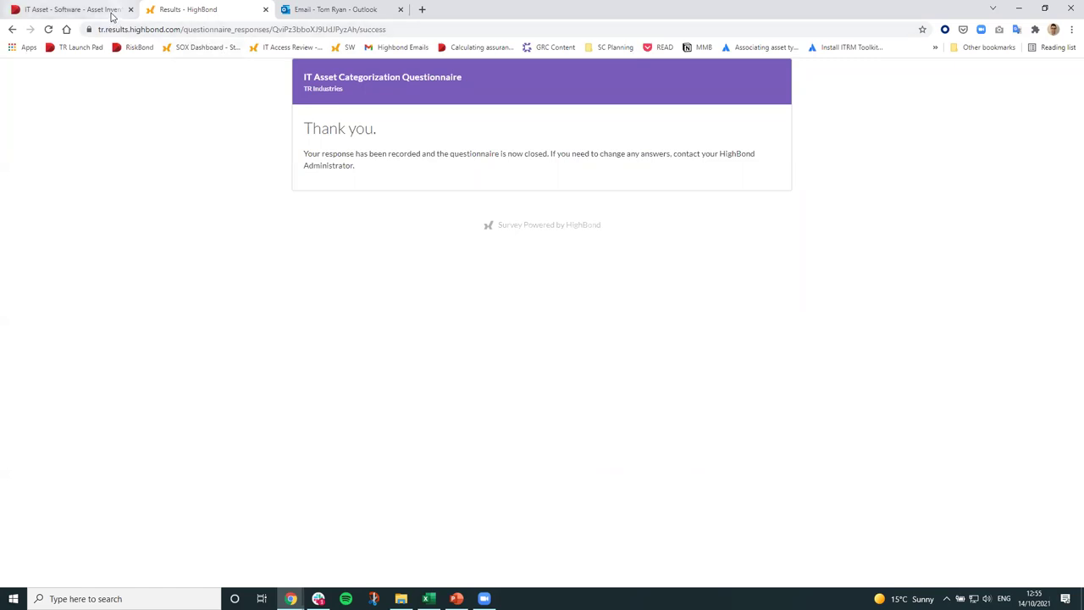
Score SAP 4HANA from the questionnaire answers and review its resulting criticality and impact levels
{"action": "left_click", "coordinate": [113, 16]}
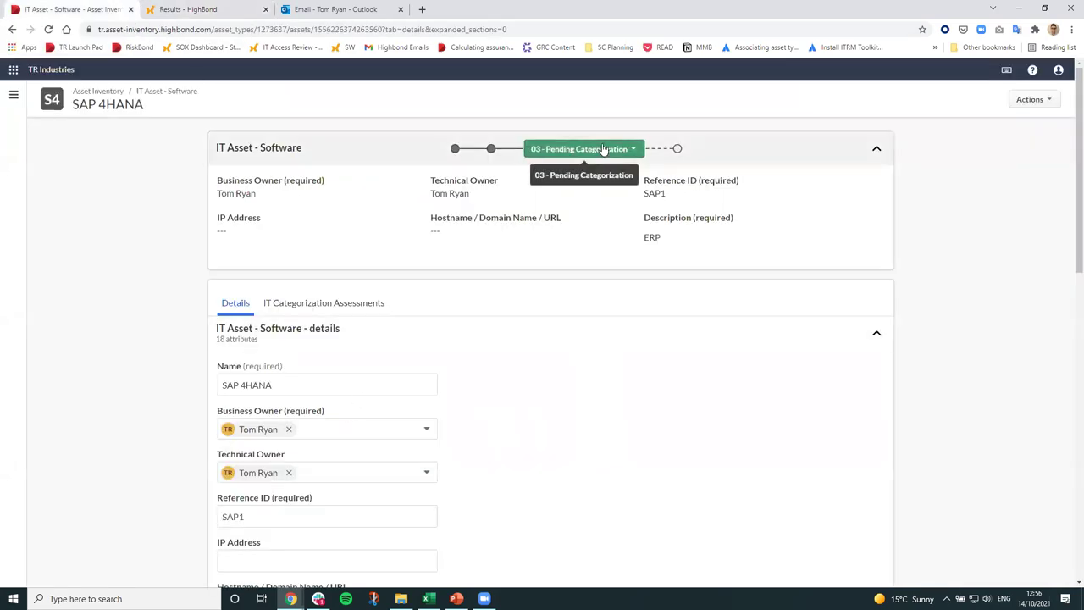
{"action": "left_click", "coordinate": [603, 149]}
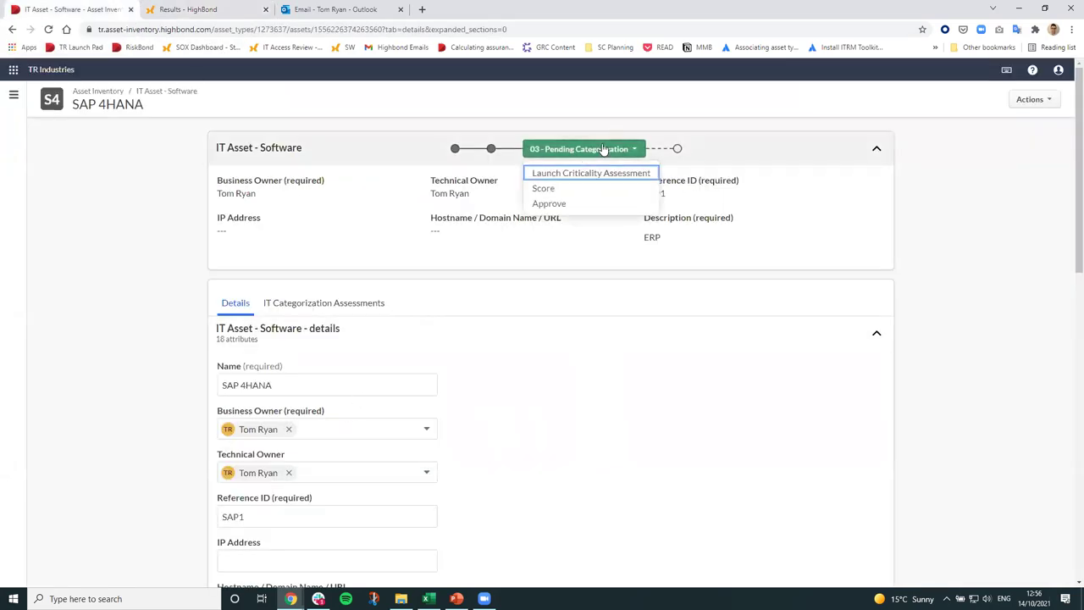
{"action": "left_click", "coordinate": [543, 190]}
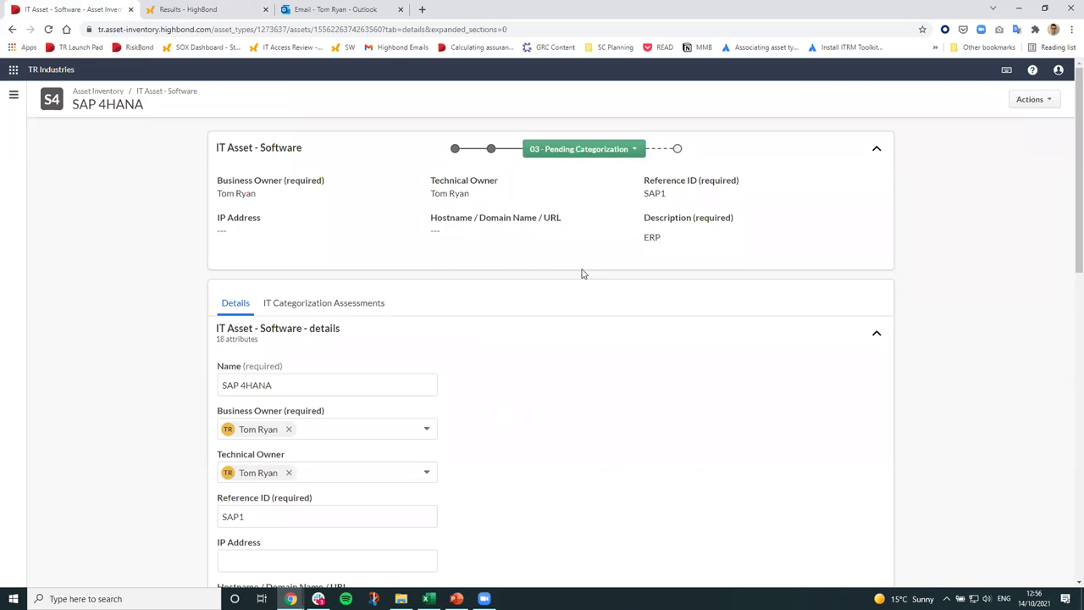
{"action": "scroll", "coordinate": [582, 274], "scroll_direction": "down", "scroll_amount": 5}
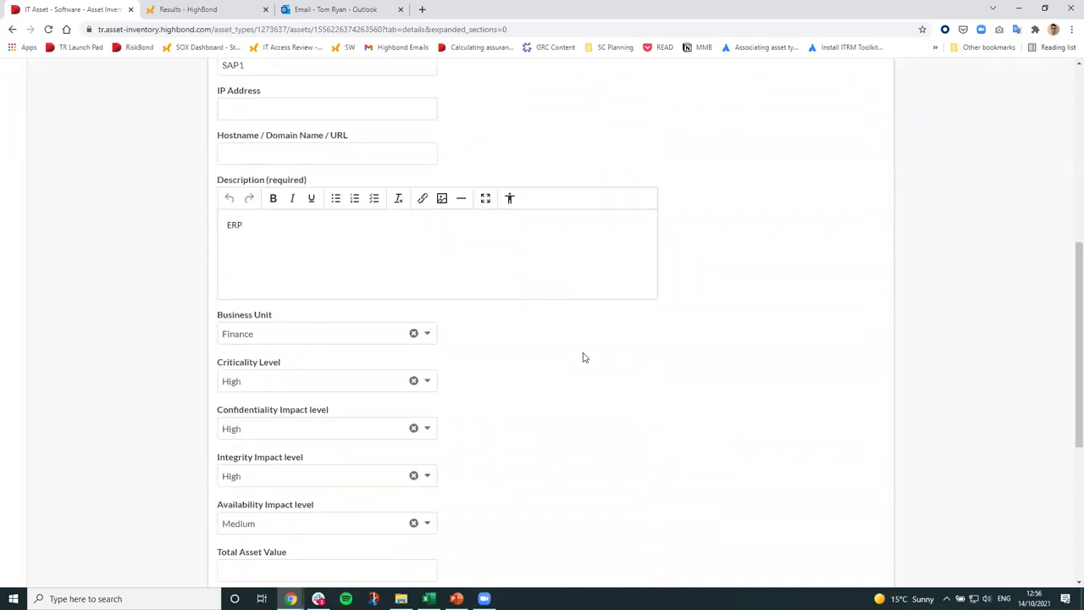
{"action": "scroll", "coordinate": [583, 358], "scroll_direction": "down", "scroll_amount": 1}
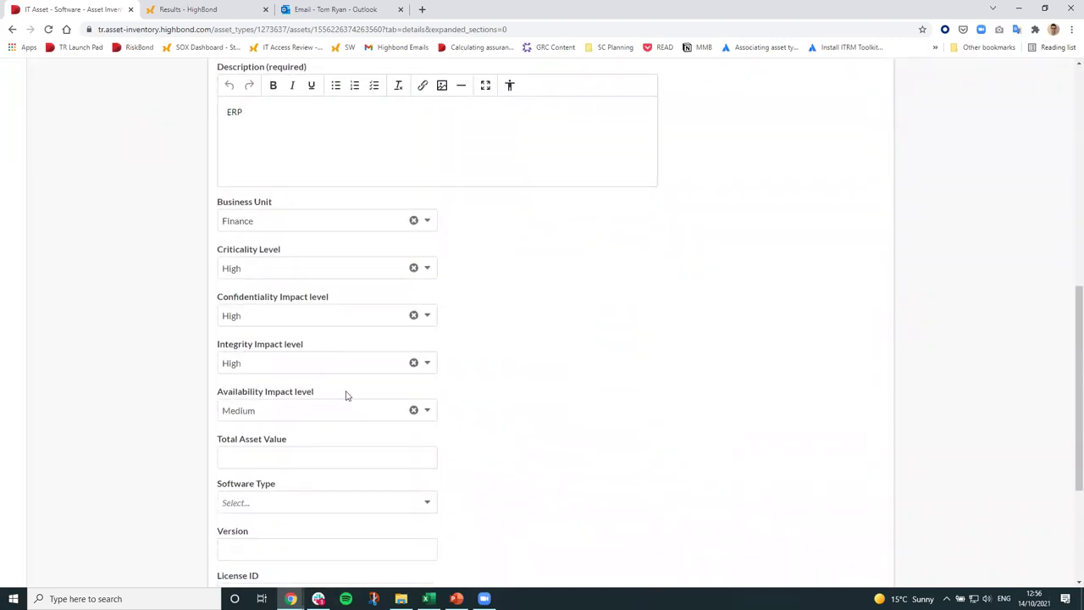
{"action": "left_click_drag", "start_coordinate": [315, 392], "coordinate": [218, 394]}
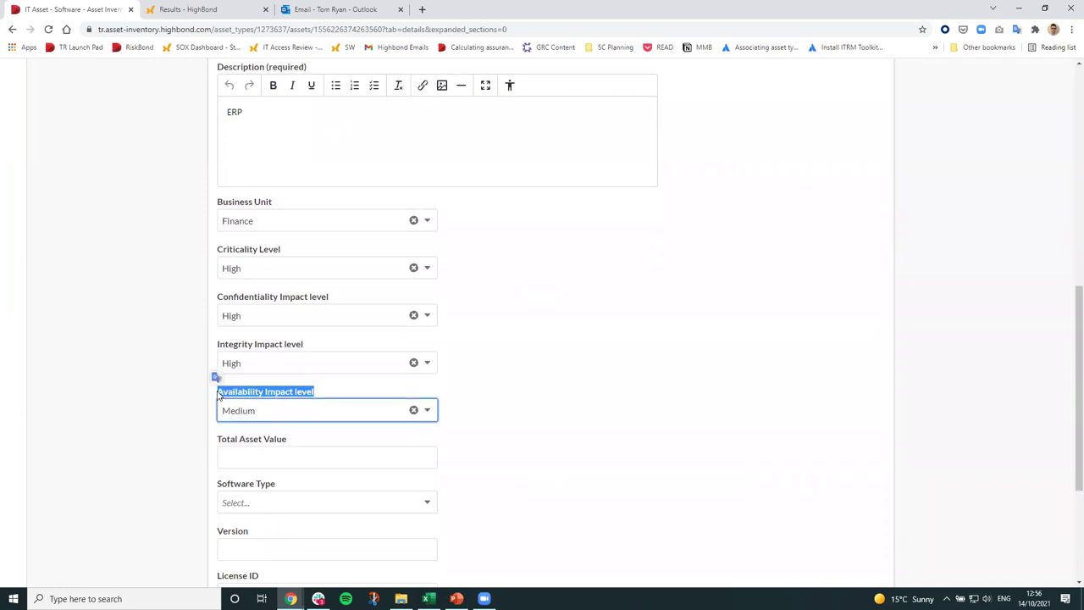
{"action": "left_click", "coordinate": [544, 308]}
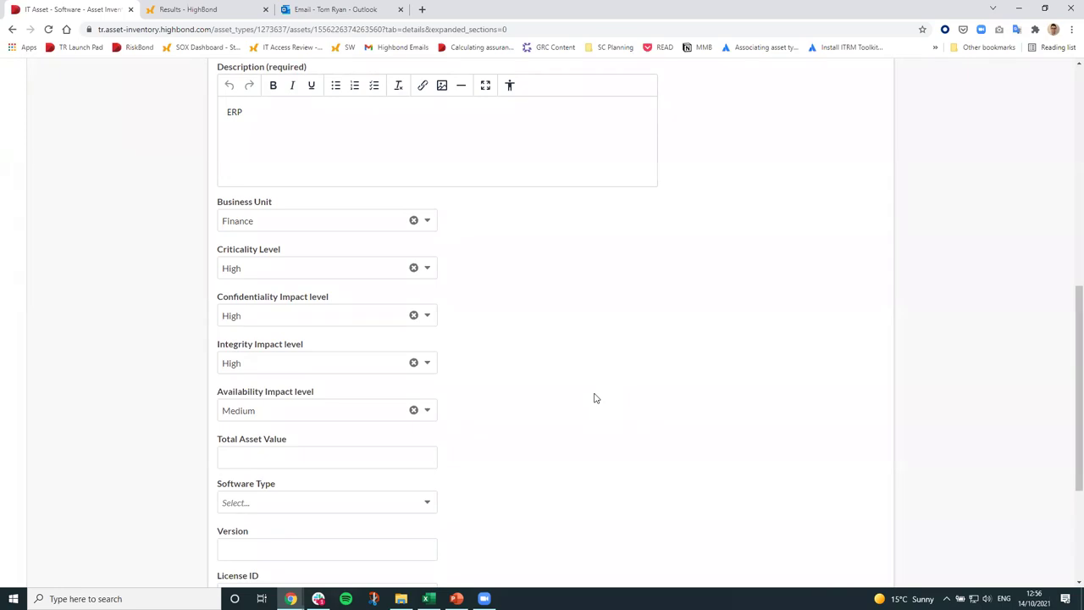
Approve the SAP 4HANA asset's categorization from the 03 - Pending Categorization status
{"action": "scroll", "coordinate": [594, 398], "scroll_direction": "up", "scroll_amount": 6}
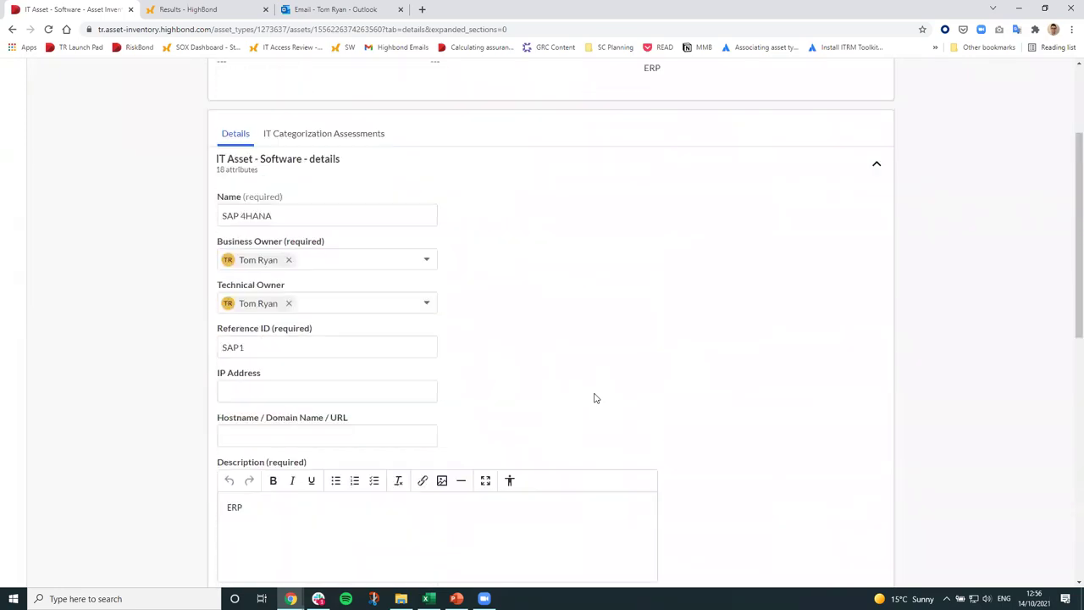
{"action": "left_click", "coordinate": [596, 155]}
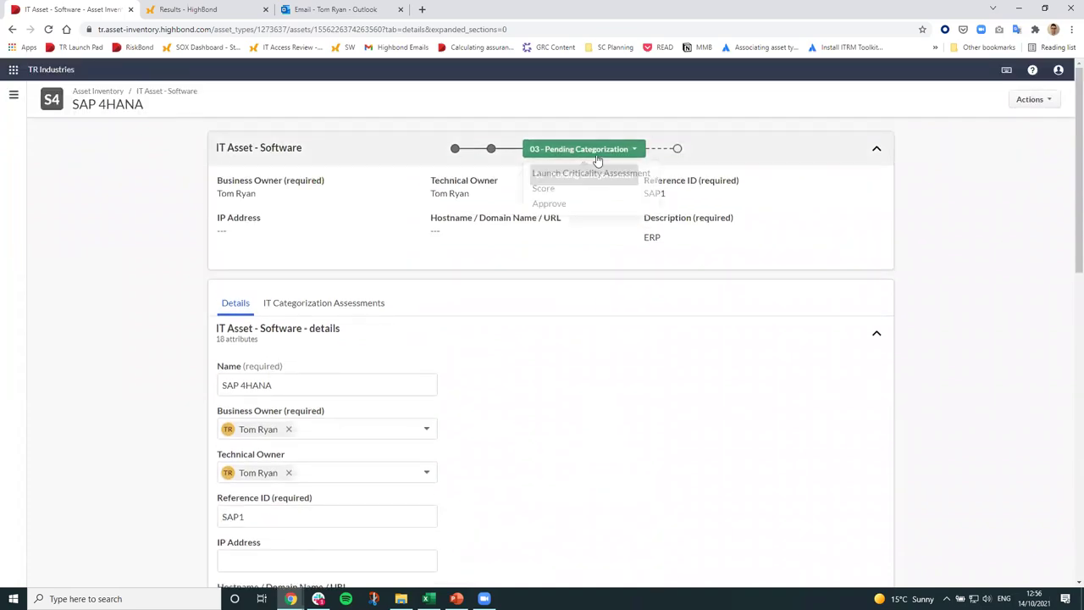
{"action": "left_click", "coordinate": [588, 205]}
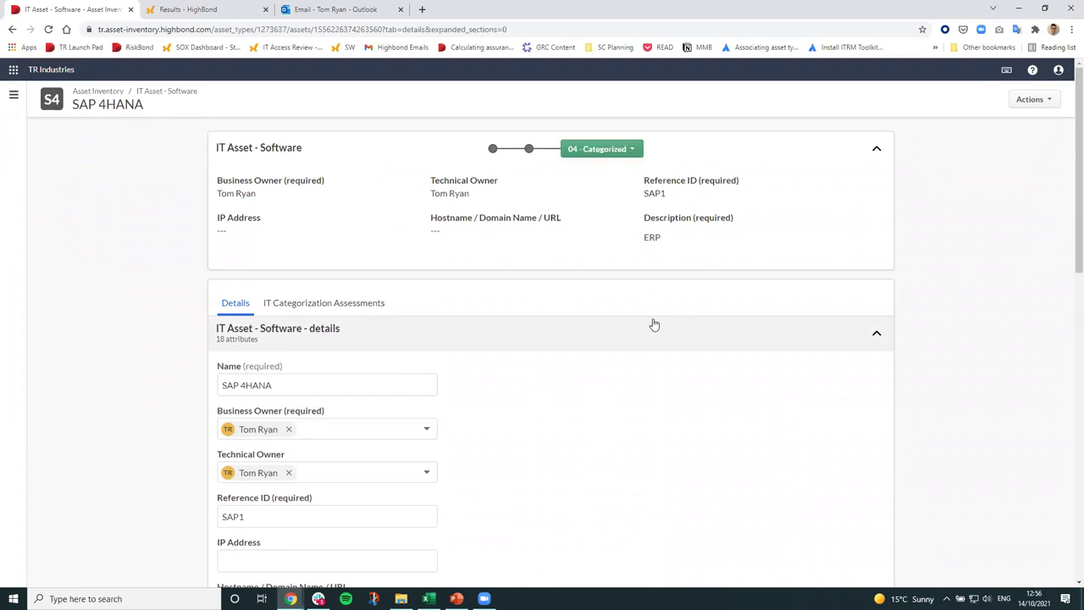
{"action": "left_click", "coordinate": [597, 147]}
{"action": "left_click", "coordinate": [597, 148]}
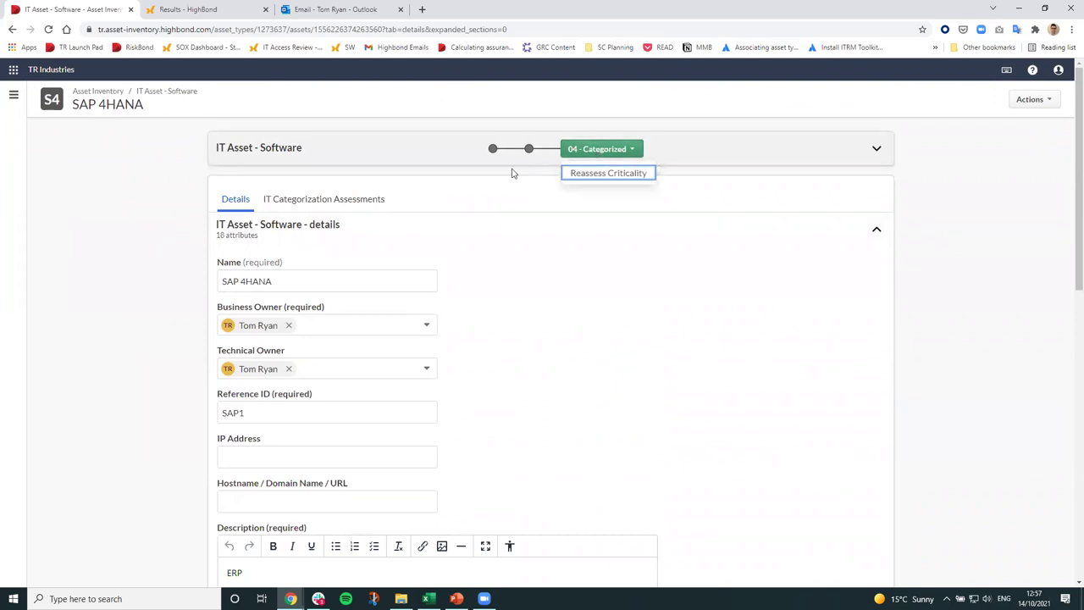
Glance at the IT Categorization Assessments questionnaire, then go back to the asset's Details
{"action": "left_click", "coordinate": [346, 201]}
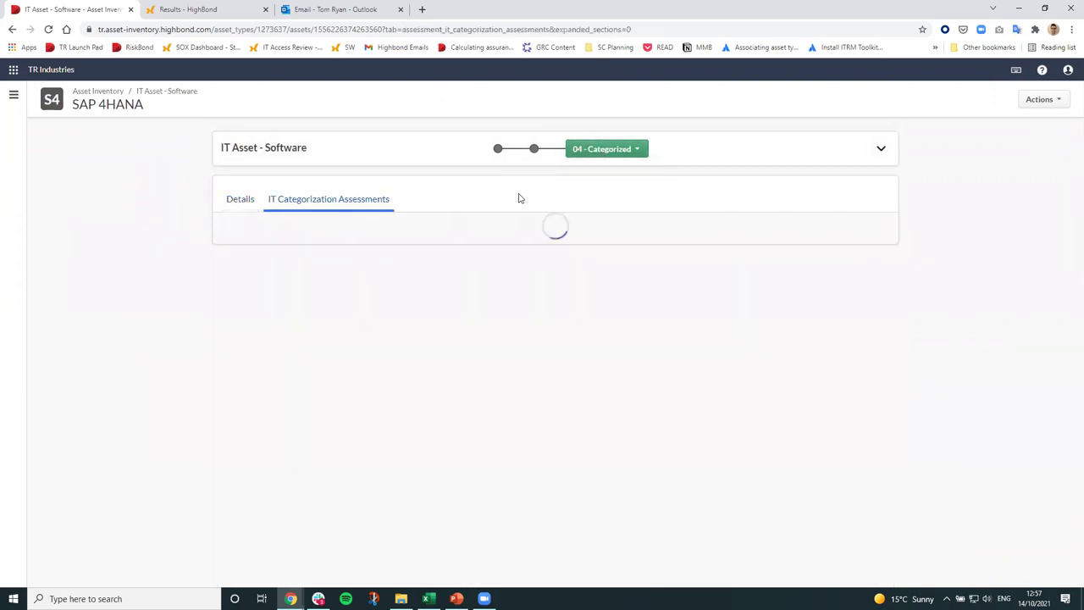
{"action": "left_click", "coordinate": [315, 237]}
{"action": "left_click", "coordinate": [239, 199]}
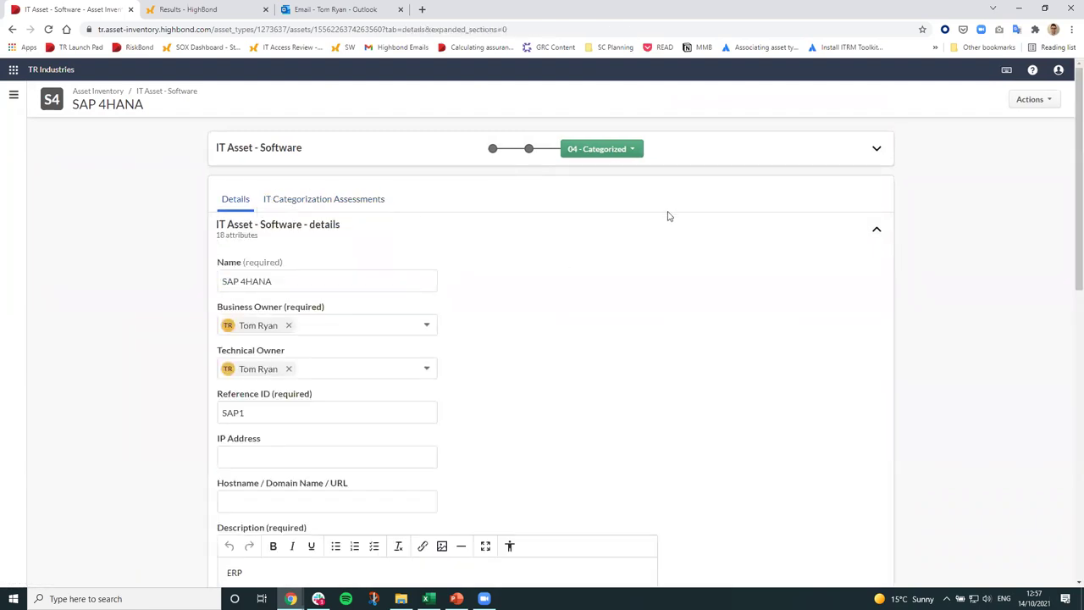
{"action": "scroll", "coordinate": [516, 276], "scroll_direction": "down", "scroll_amount": 6}
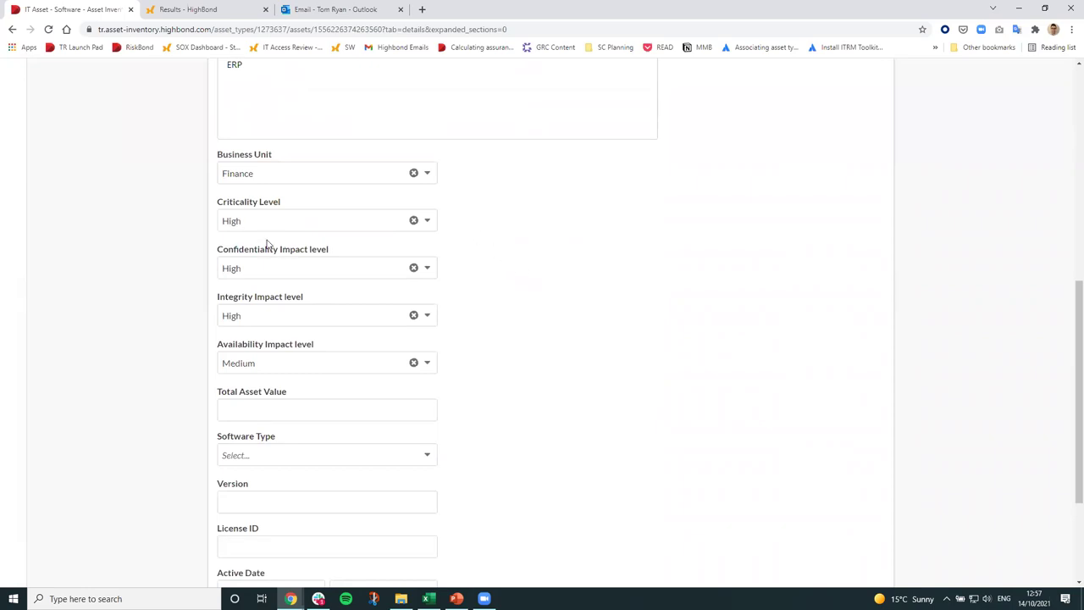
{"action": "scroll", "coordinate": [757, 267], "scroll_direction": "up", "scroll_amount": 6}
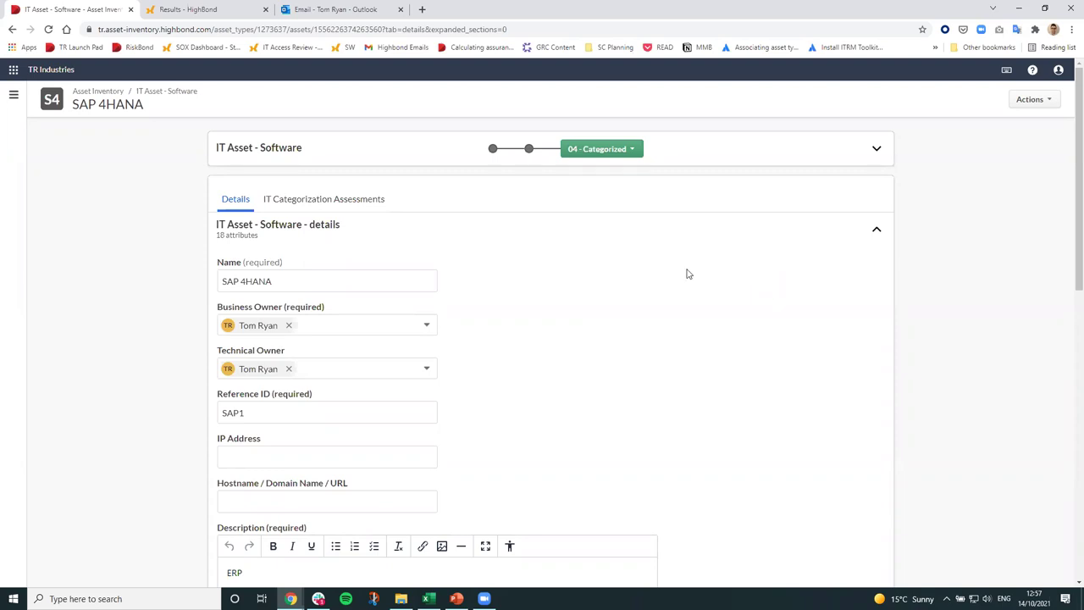
Open the IT Application Governance Framework from the Frameworks list
{"action": "left_click", "coordinate": [12, 70]}
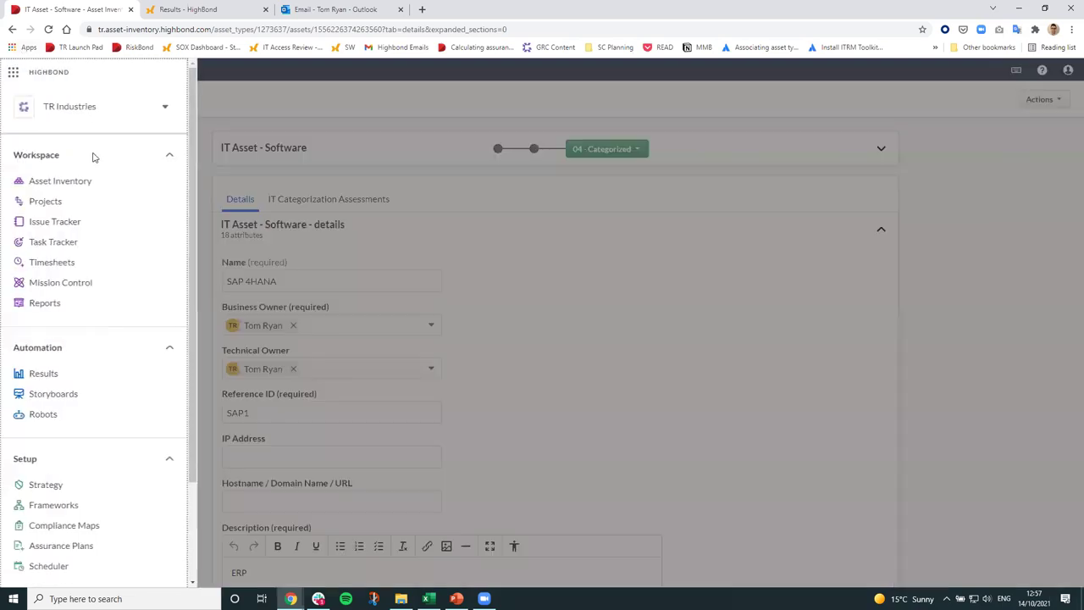
{"action": "left_click", "coordinate": [51, 507]}
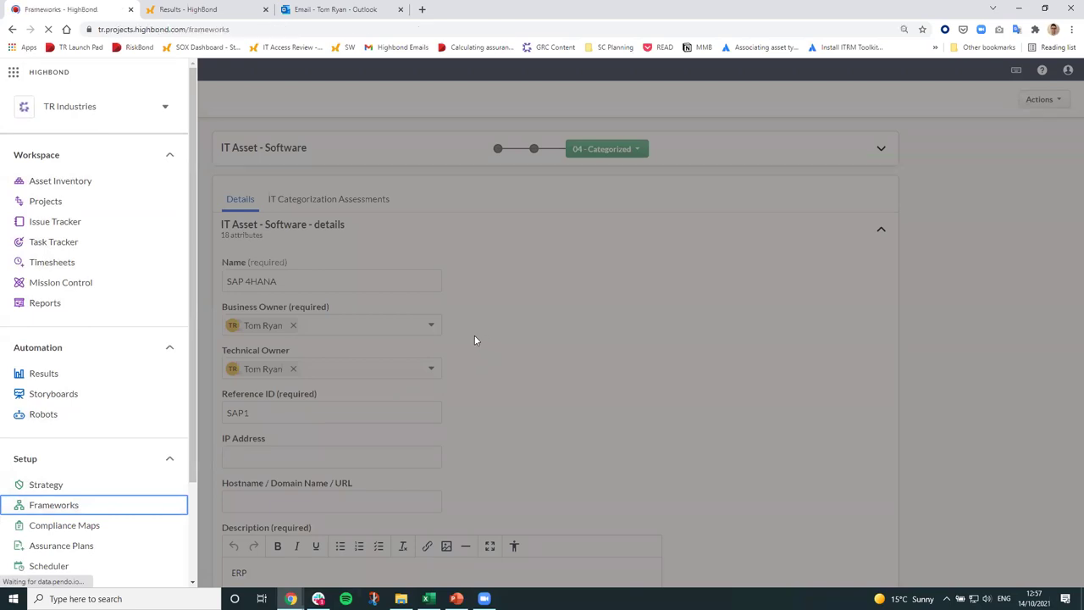
{"action": "scroll", "coordinate": [475, 340], "scroll_direction": "down", "scroll_amount": 1}
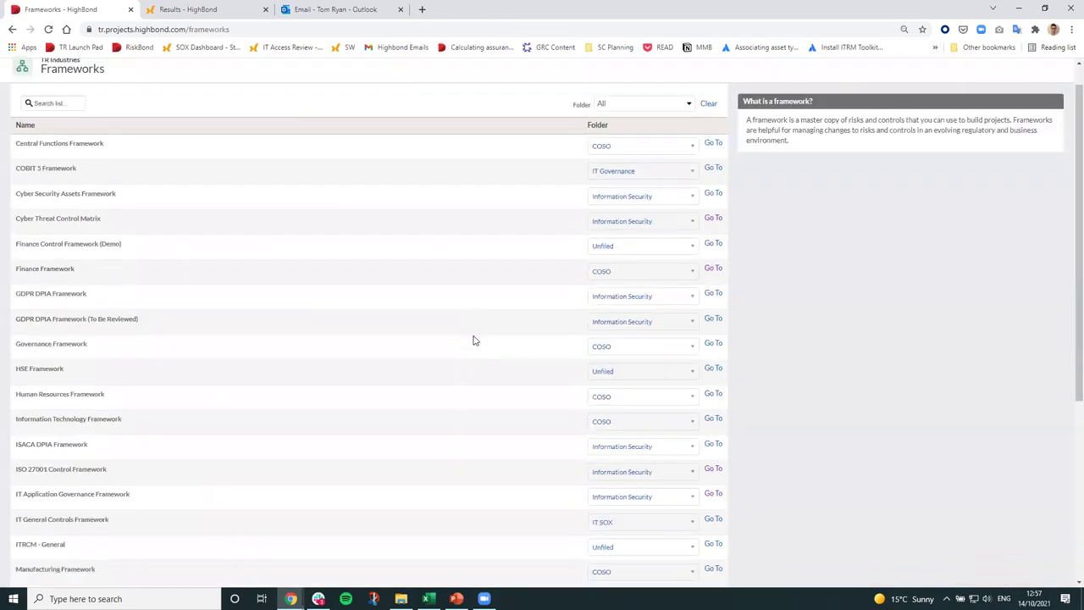
{"action": "scroll", "coordinate": [474, 339], "scroll_direction": "down", "scroll_amount": 2}
{"action": "left_click_drag", "start_coordinate": [132, 356], "coordinate": [16, 360]}
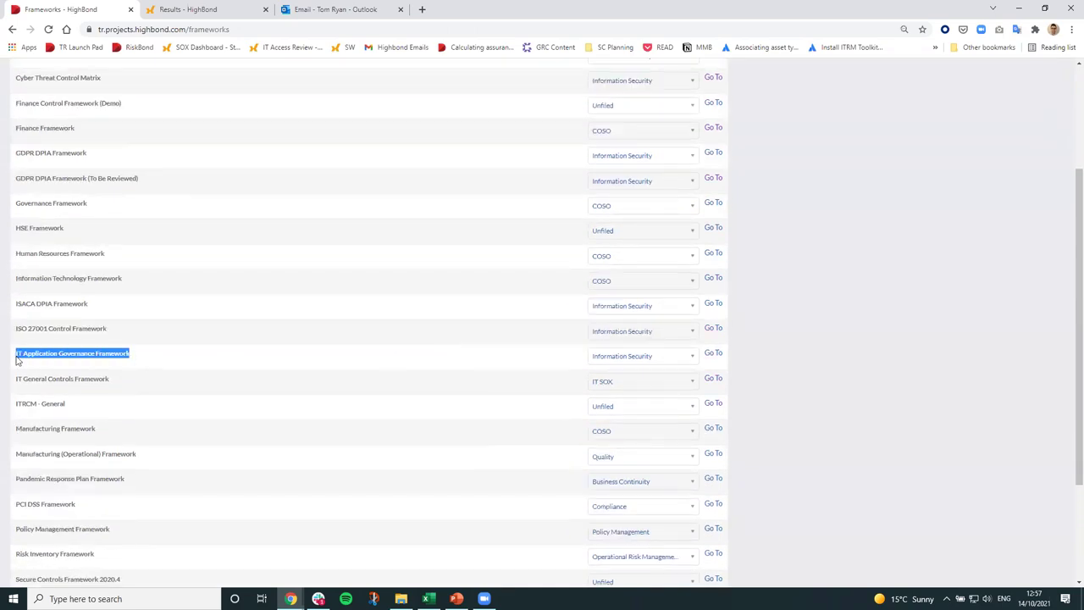
{"action": "left_click", "coordinate": [707, 356]}
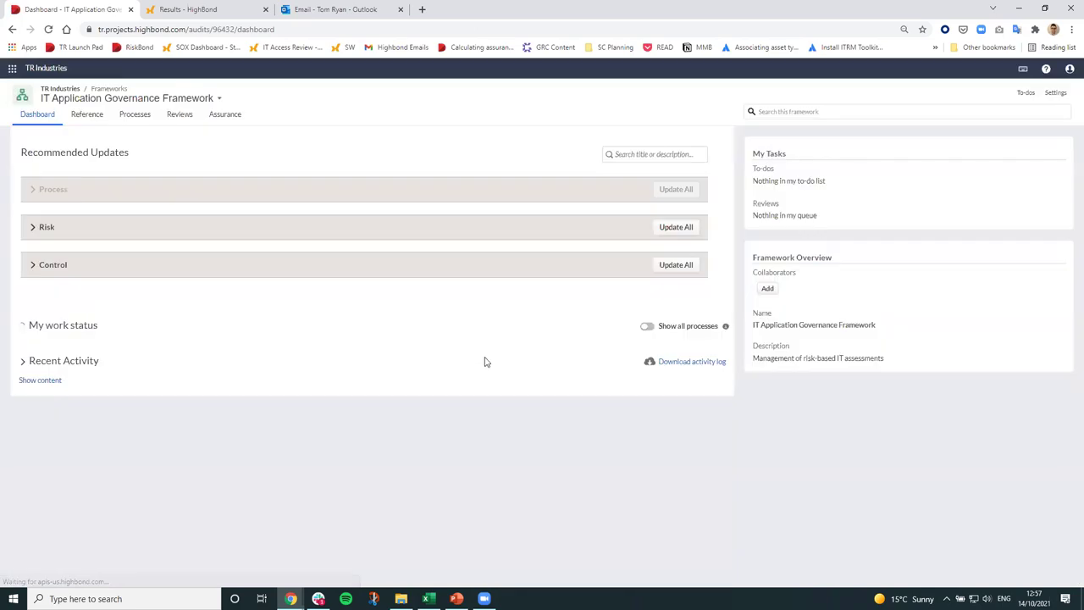
Review the Systems Access Management process and its linked IT Asset - Software type, then open Projects
{"action": "left_click", "coordinate": [139, 118]}
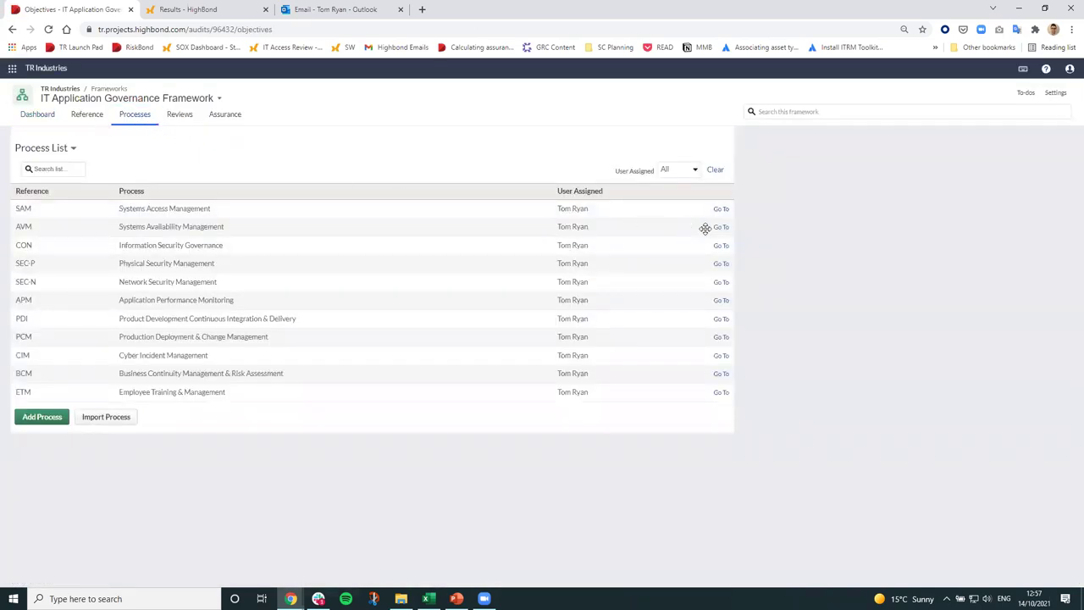
{"action": "left_click", "coordinate": [720, 218]}
{"action": "left_click", "coordinate": [757, 225]}
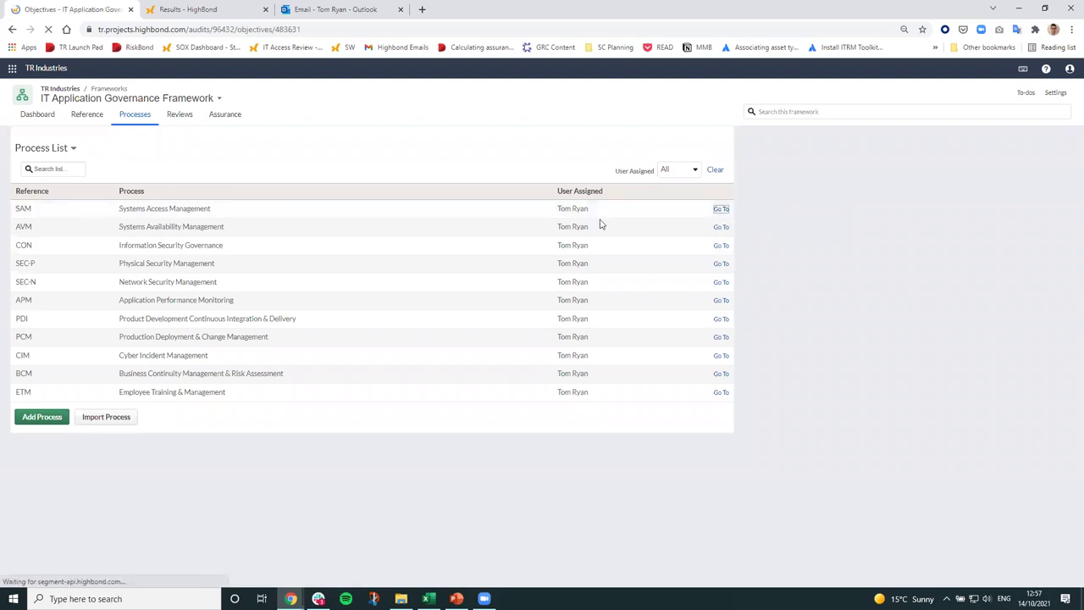
{"action": "scroll", "coordinate": [443, 244], "scroll_direction": "down", "scroll_amount": 2}
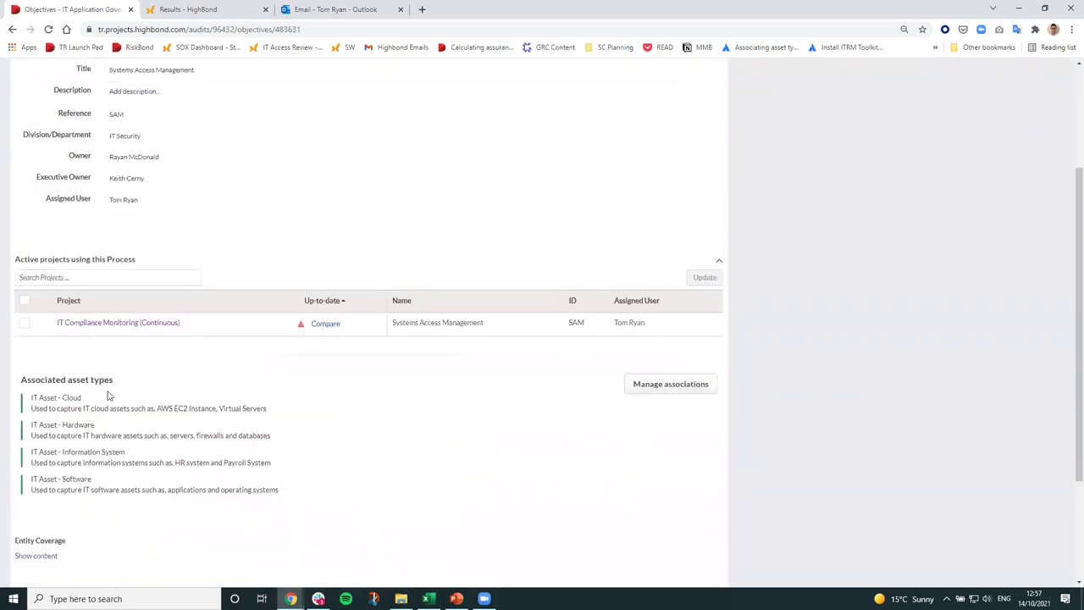
{"action": "left_click_drag", "start_coordinate": [113, 481], "coordinate": [22, 388]}
{"action": "left_click", "coordinate": [282, 384]}
{"action": "scroll", "coordinate": [418, 380], "scroll_direction": "up", "scroll_amount": 2}
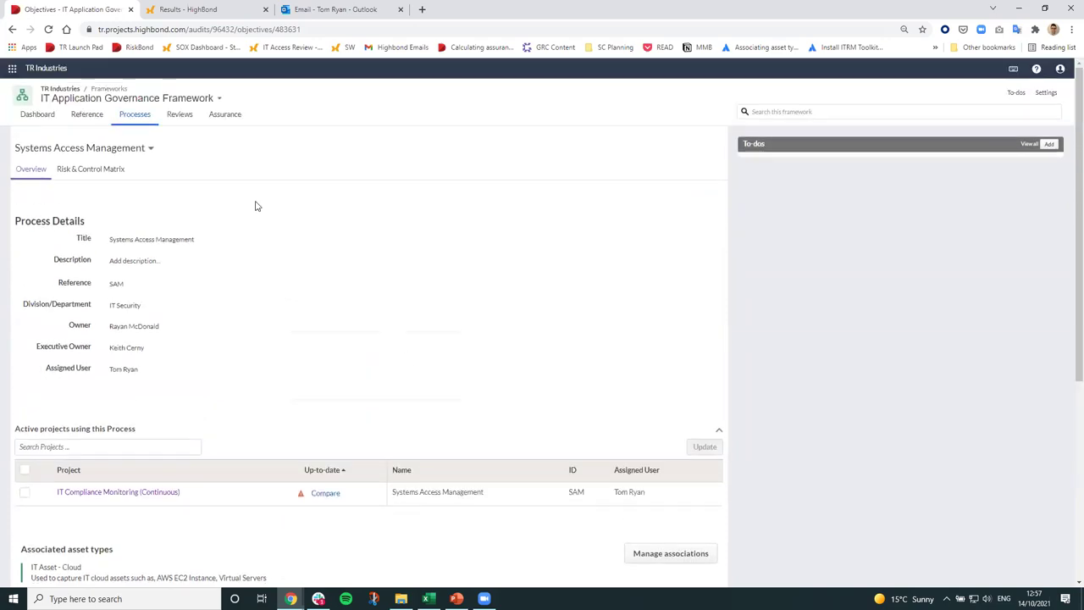
{"action": "left_click", "coordinate": [11, 68]}
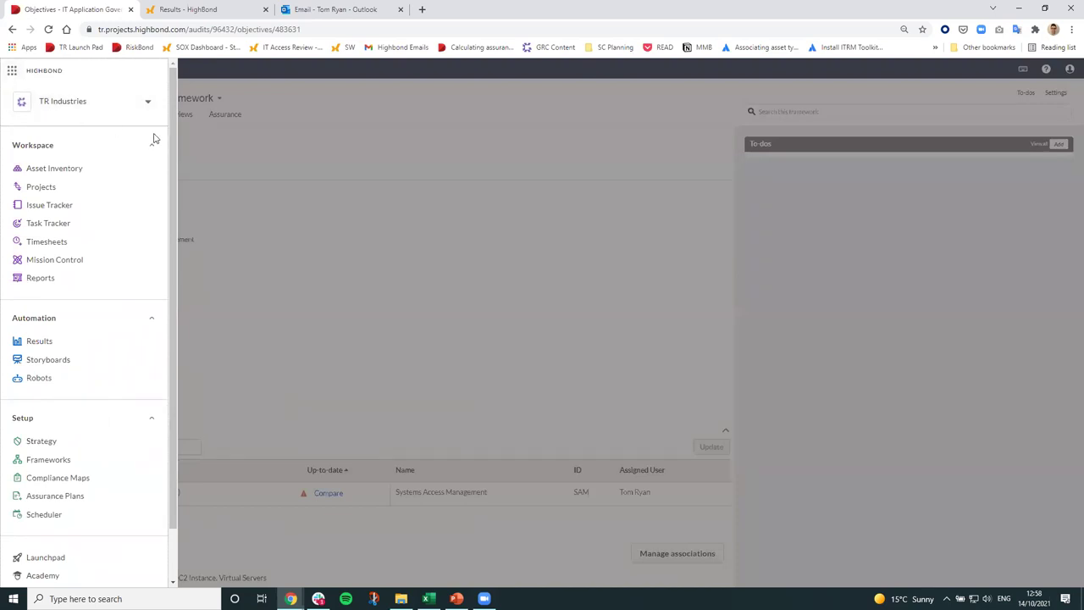
{"action": "left_click", "coordinate": [42, 191]}
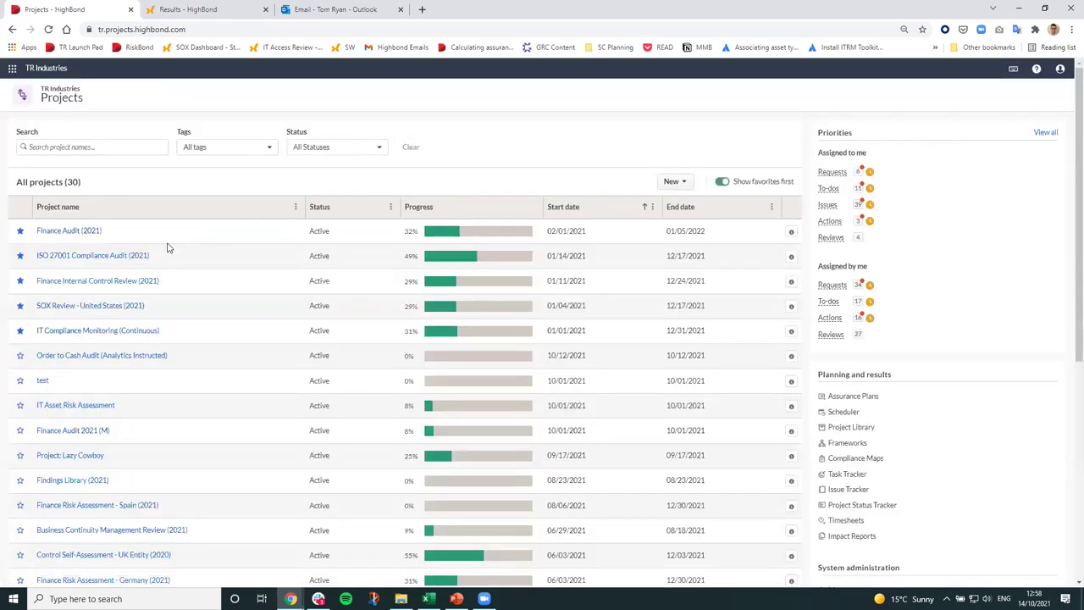
Start scoping IT Asset - Software into IT Compliance Monitoring (Continuous), selecting SAP 4HANA
{"action": "left_click", "coordinate": [127, 334]}
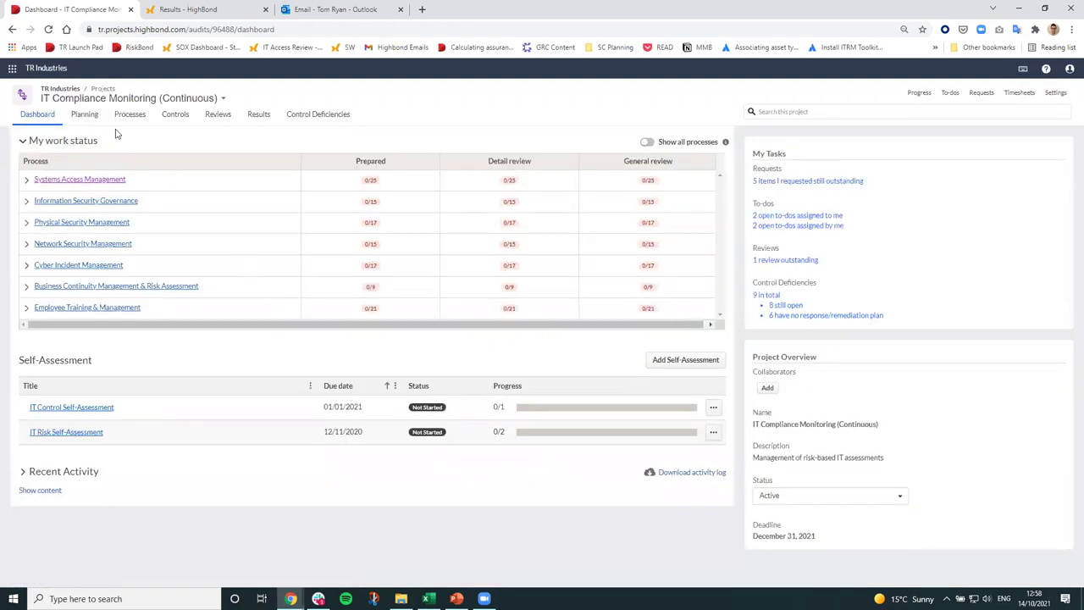
{"action": "left_click", "coordinate": [91, 116]}
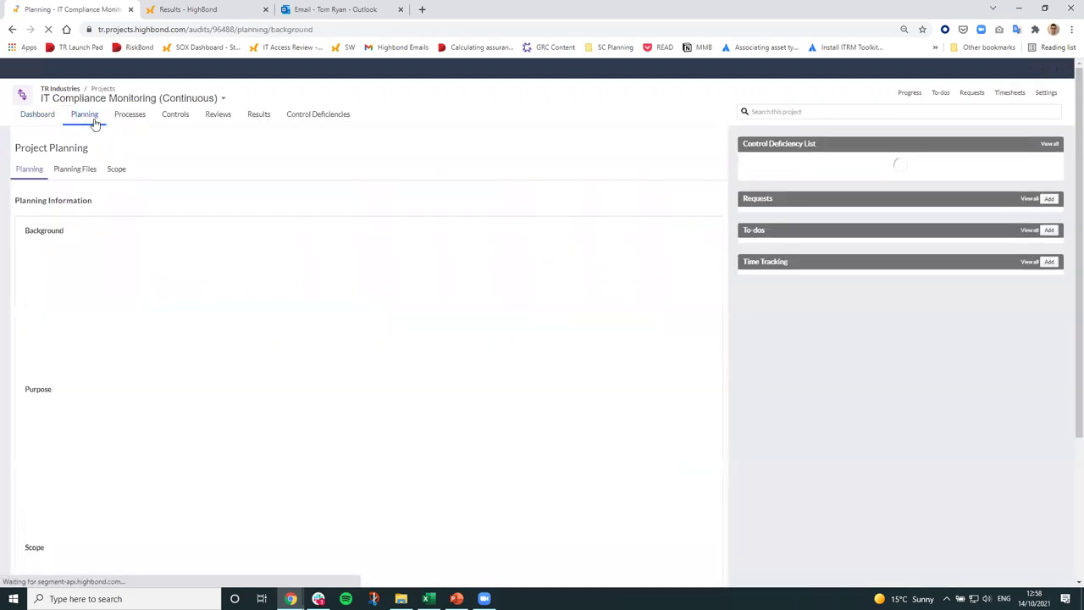
{"action": "left_click", "coordinate": [115, 177]}
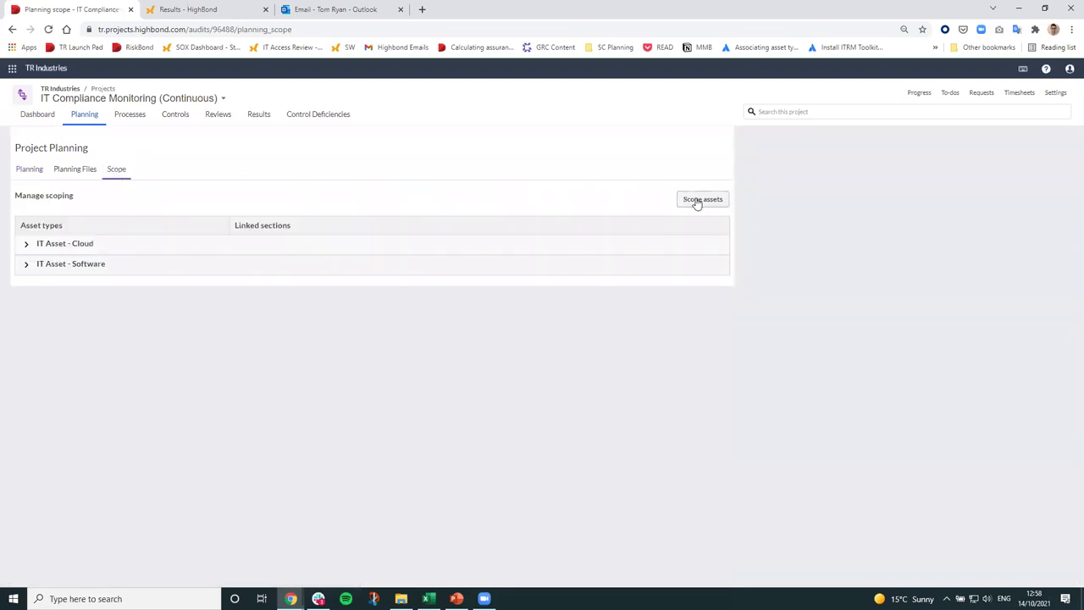
{"action": "left_click", "coordinate": [697, 202]}
{"action": "left_click", "coordinate": [271, 178]}
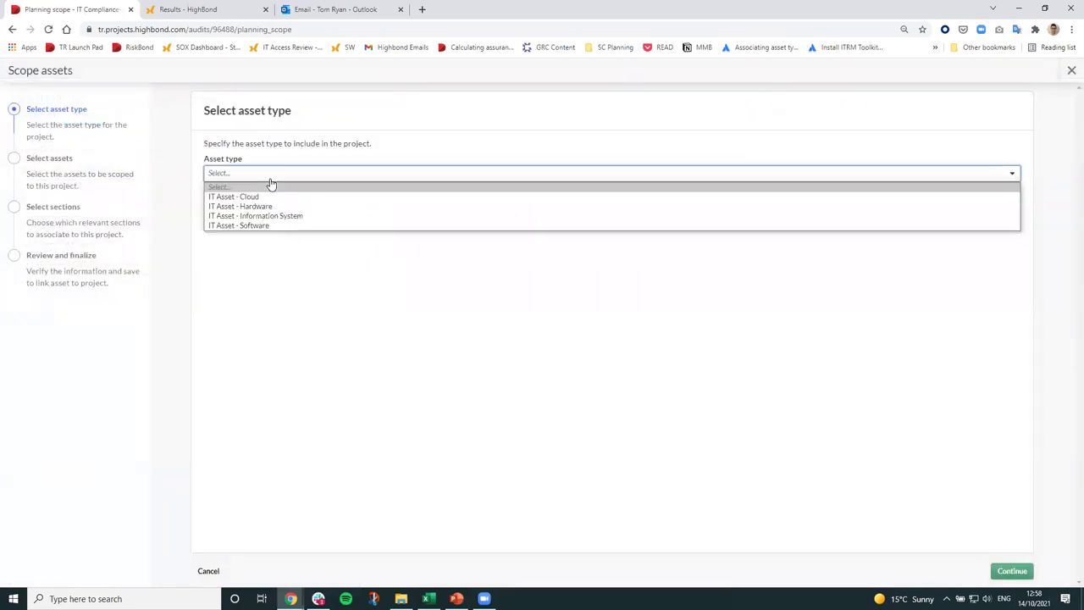
{"action": "left_click", "coordinate": [256, 225]}
{"action": "left_click", "coordinate": [1012, 571]}
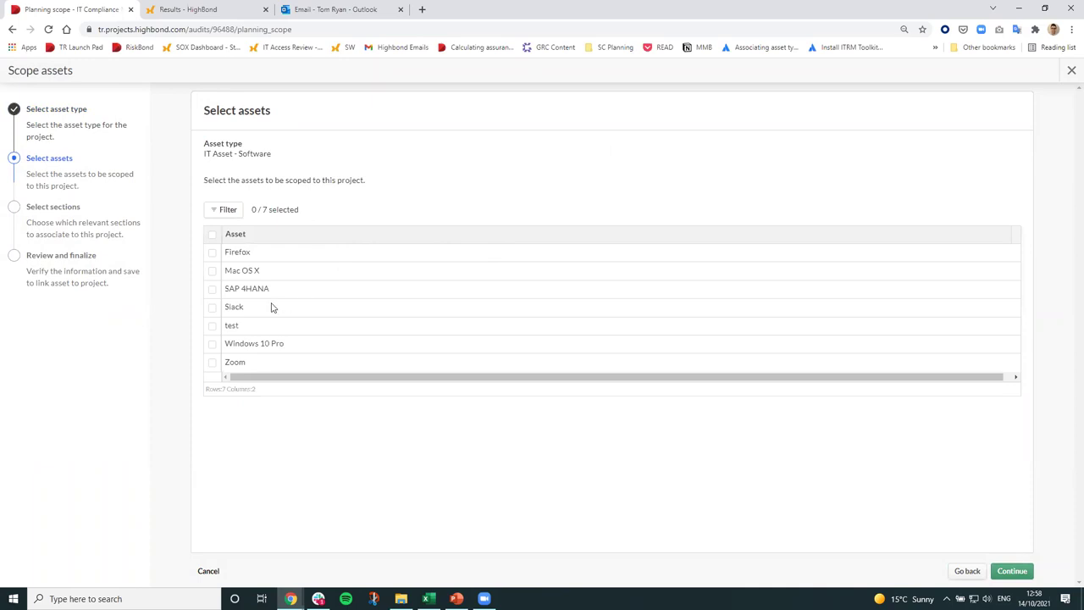
{"action": "left_click", "coordinate": [212, 290]}
{"action": "left_click", "coordinate": [1014, 571]}
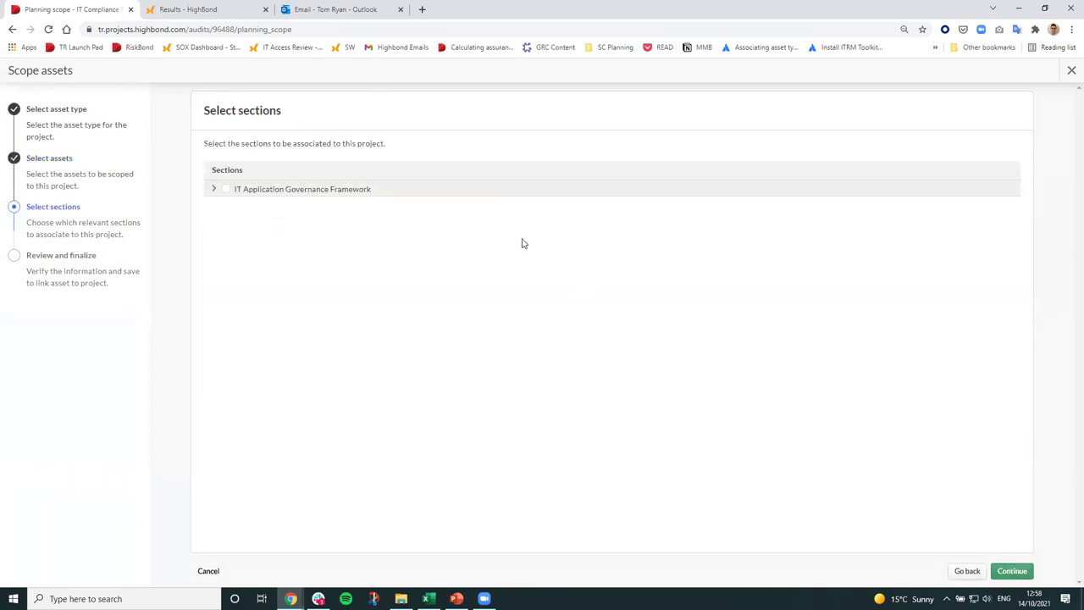
Link all eleven framework sections, from Systems Access Management to Employee Training, and save the scoping
{"action": "left_click", "coordinate": [216, 190]}
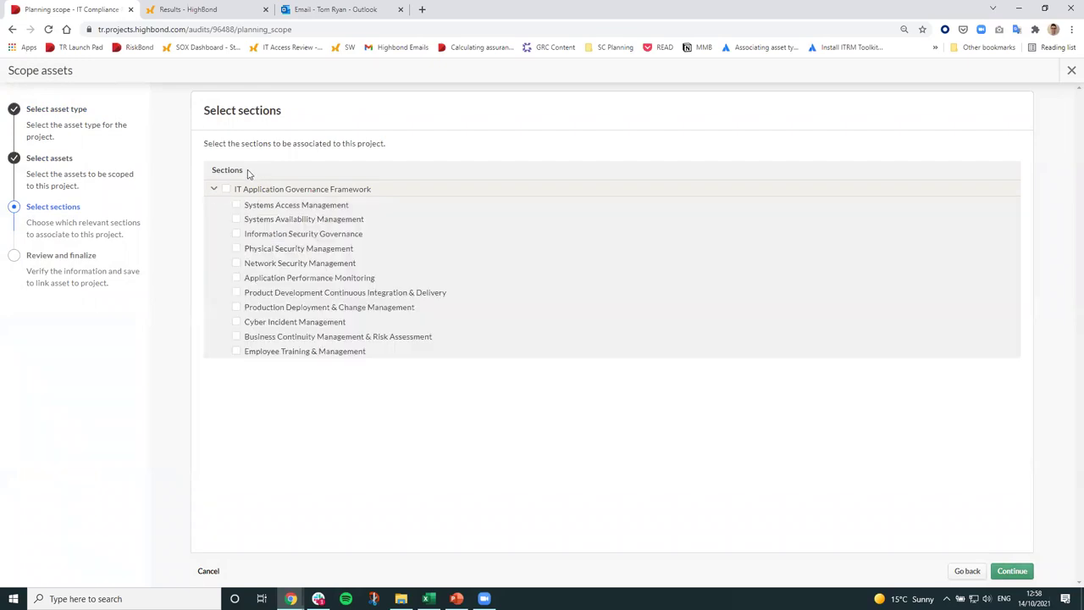
{"action": "left_click", "coordinate": [290, 208]}
{"action": "left_click", "coordinate": [289, 220]}
{"action": "left_click", "coordinate": [286, 234]}
{"action": "left_click", "coordinate": [281, 249]}
{"action": "left_click", "coordinate": [281, 264]}
{"action": "left_click", "coordinate": [277, 279]}
{"action": "left_click", "coordinate": [276, 293]}
{"action": "left_click", "coordinate": [278, 318]}
{"action": "left_click", "coordinate": [277, 307]}
{"action": "left_click", "coordinate": [274, 338]}
{"action": "left_click", "coordinate": [274, 352]}
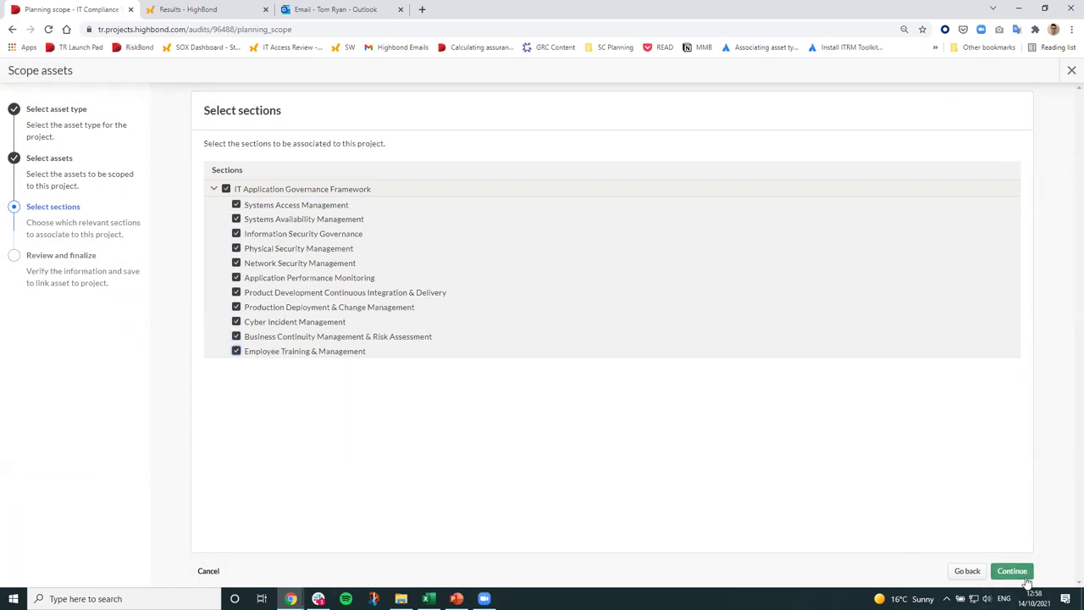
{"action": "left_click", "coordinate": [1017, 572]}
{"action": "left_click", "coordinate": [1021, 574]}
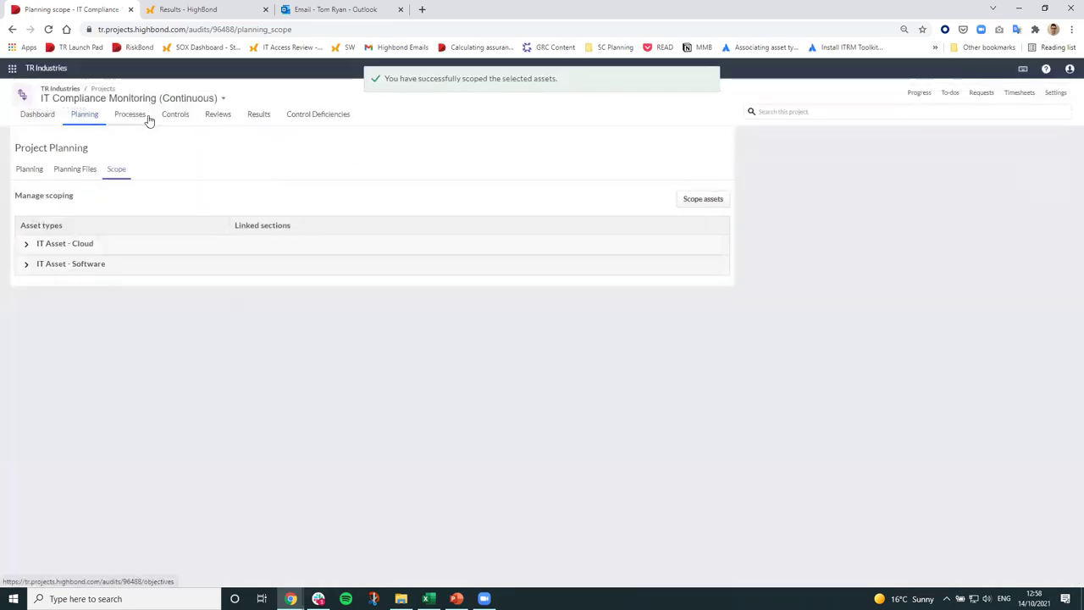
Open the Systems Access Management process's control monitoring in the project
{"action": "left_click", "coordinate": [144, 114]}
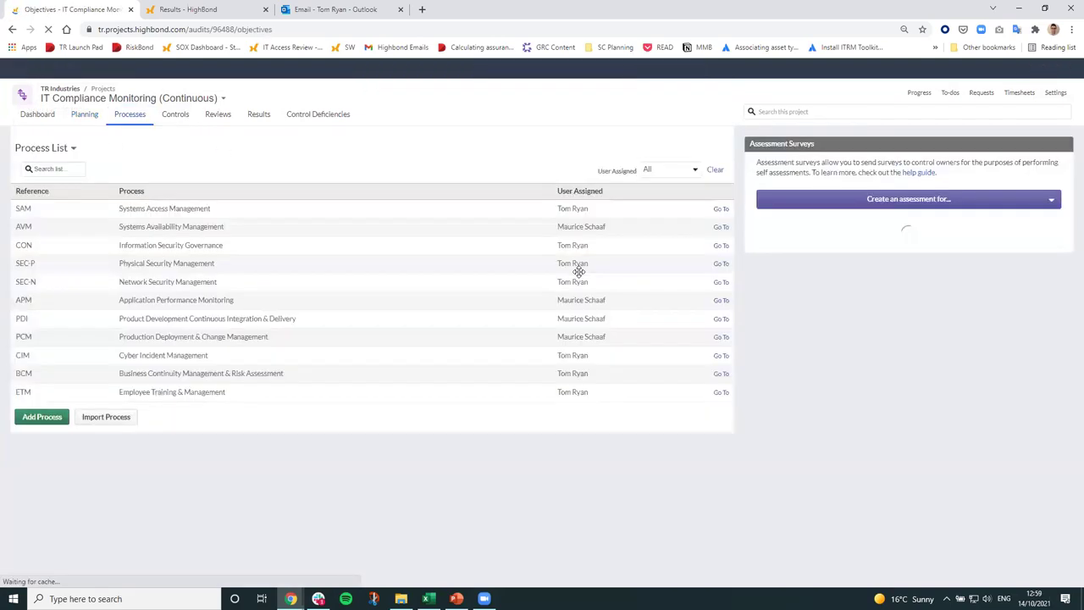
{"action": "left_click", "coordinate": [716, 211]}
{"action": "left_click", "coordinate": [753, 239]}
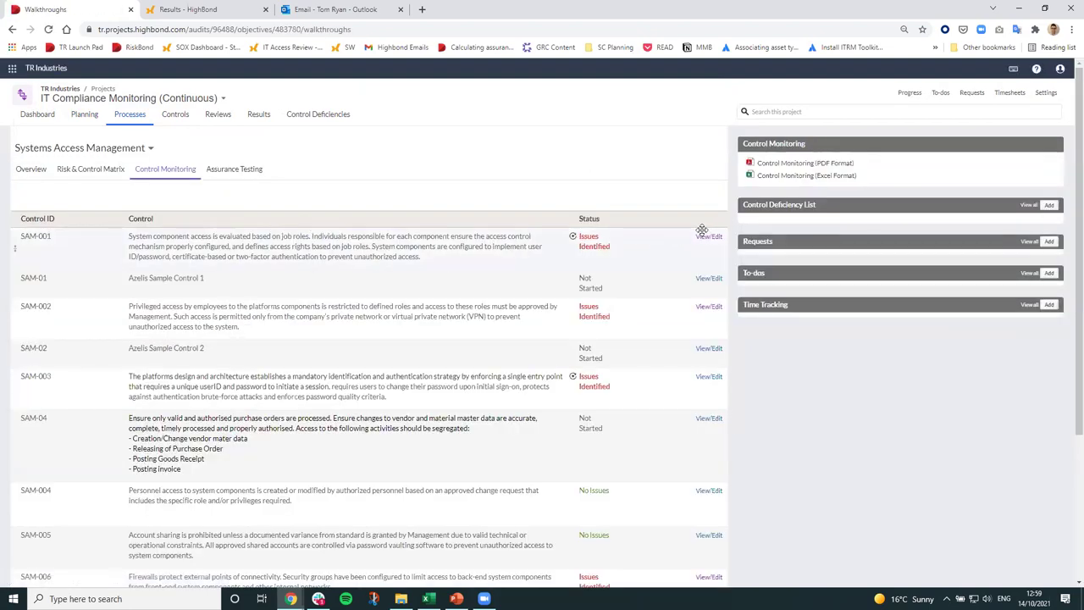
{"action": "scroll", "coordinate": [656, 318], "scroll_direction": "down", "scroll_amount": 2}
{"action": "scroll", "coordinate": [656, 318], "scroll_direction": "down", "scroll_amount": 1}
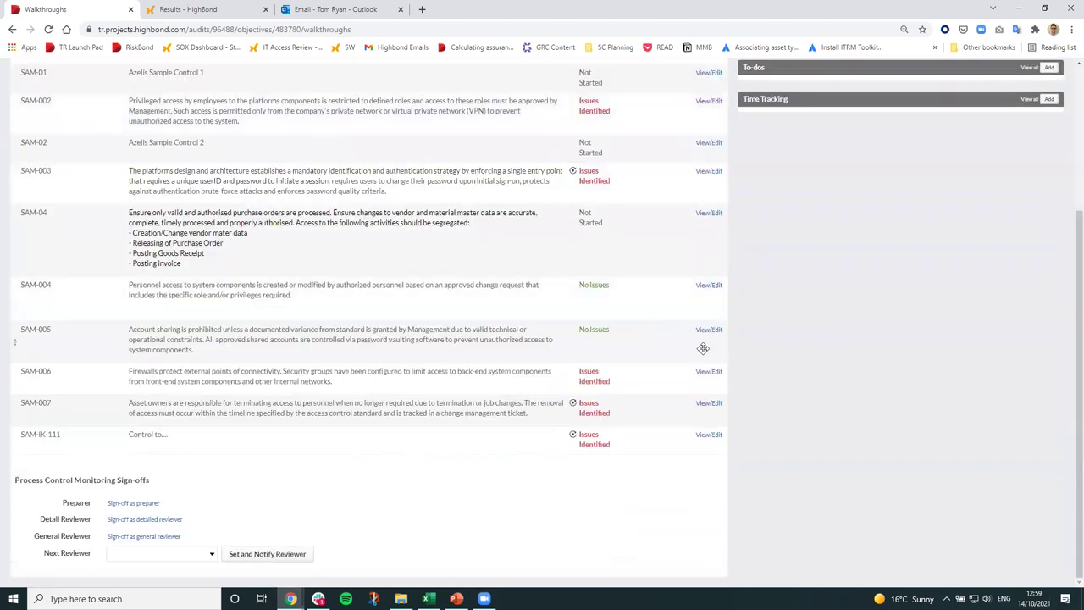
Open control SAM-007's Control X-Ray and list its scoped IT Asset - Software assets
{"action": "left_click", "coordinate": [711, 404]}
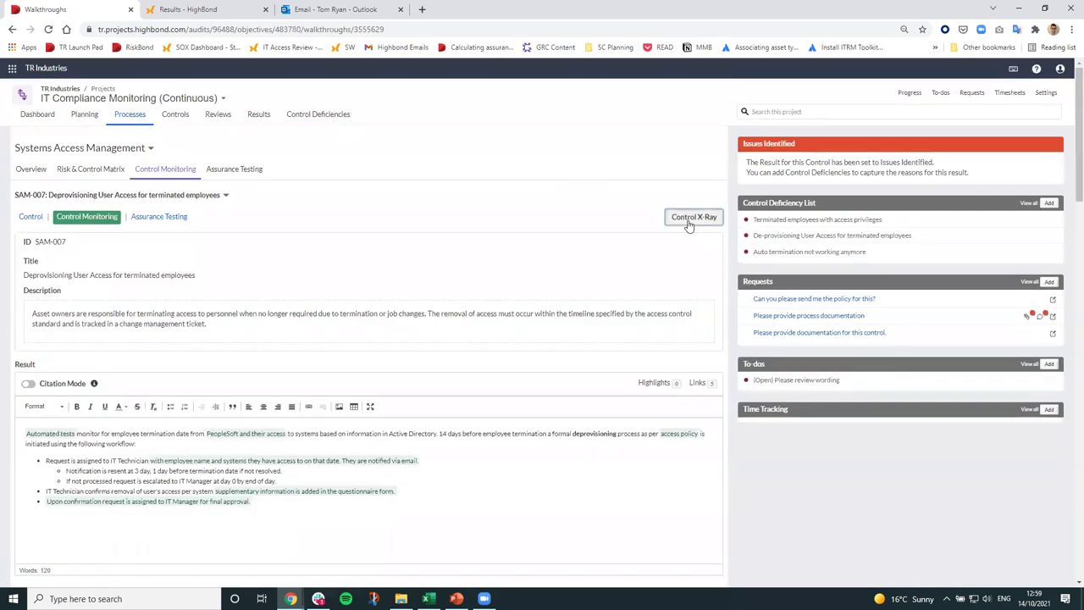
{"action": "left_click", "coordinate": [690, 222]}
{"action": "scroll", "coordinate": [788, 305], "scroll_direction": "down", "scroll_amount": 1}
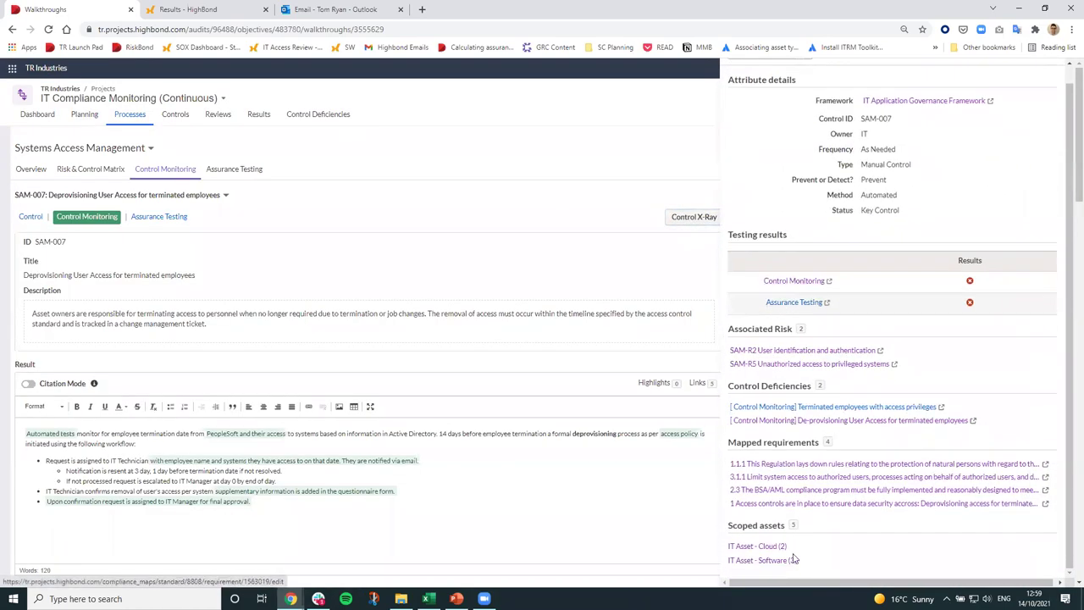
{"action": "left_click", "coordinate": [767, 561]}
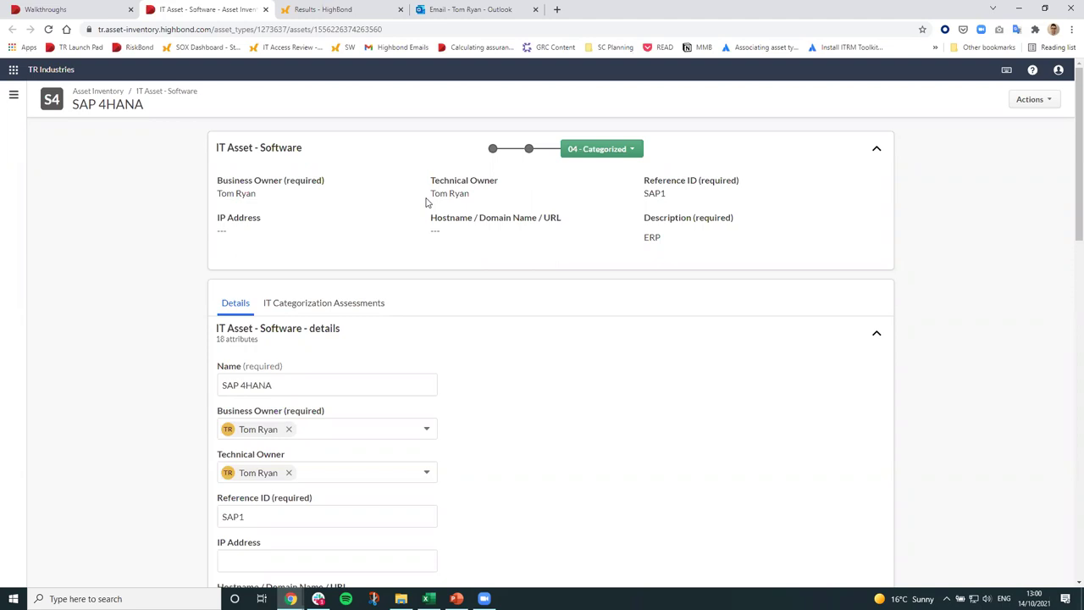
Close the SAM-007 Walkthroughs page, return to the SAP 4HANA record, and open workspace navigation
{"action": "left_click_drag", "start_coordinate": [85, 9], "coordinate": [263, 8]}
{"action": "left_click", "coordinate": [264, 9]}
{"action": "left_click", "coordinate": [73, 10]}
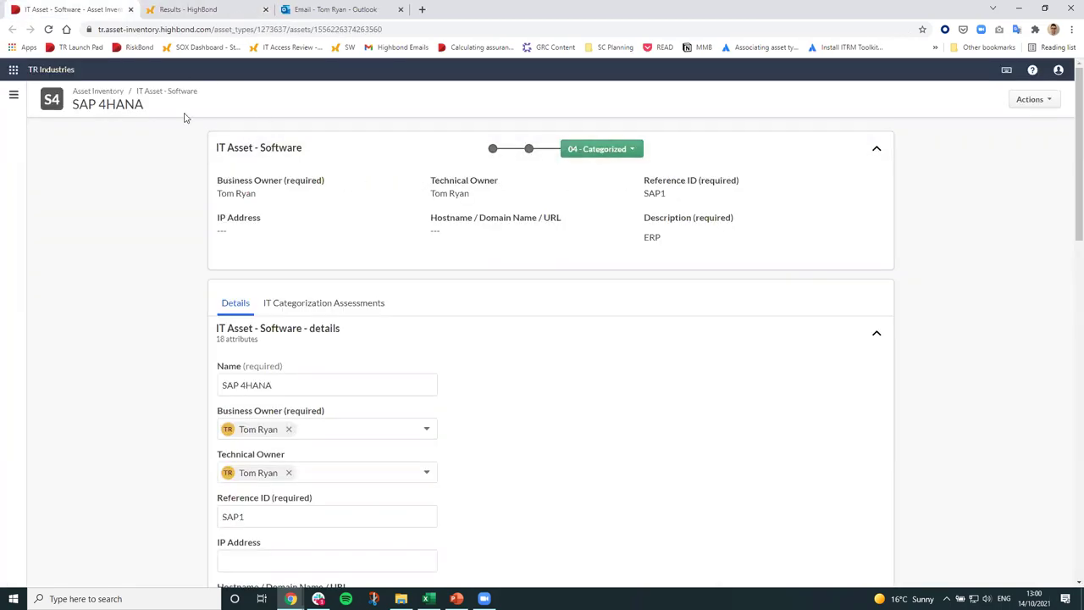
{"action": "left_click", "coordinate": [14, 69]}
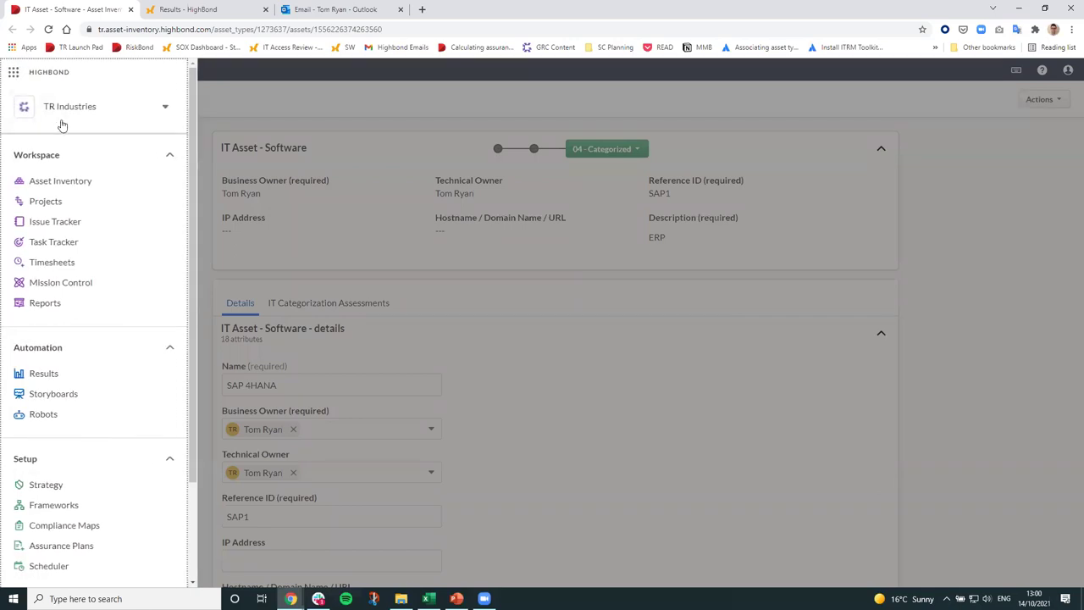
Switch to Anduin & Associates and open the Third-party asset list to find Salesforce
{"action": "left_click", "coordinate": [48, 113]}
{"action": "left_click_drag", "start_coordinate": [173, 146], "coordinate": [160, 211]}
{"action": "left_click", "coordinate": [105, 209]}
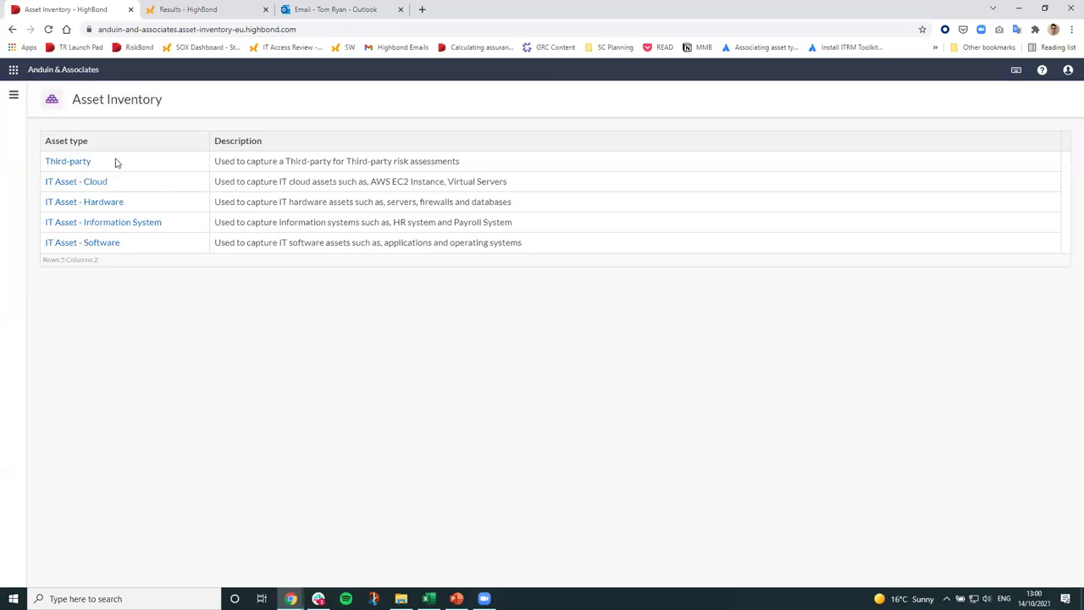
{"action": "left_click_drag", "start_coordinate": [111, 161], "coordinate": [46, 161]}
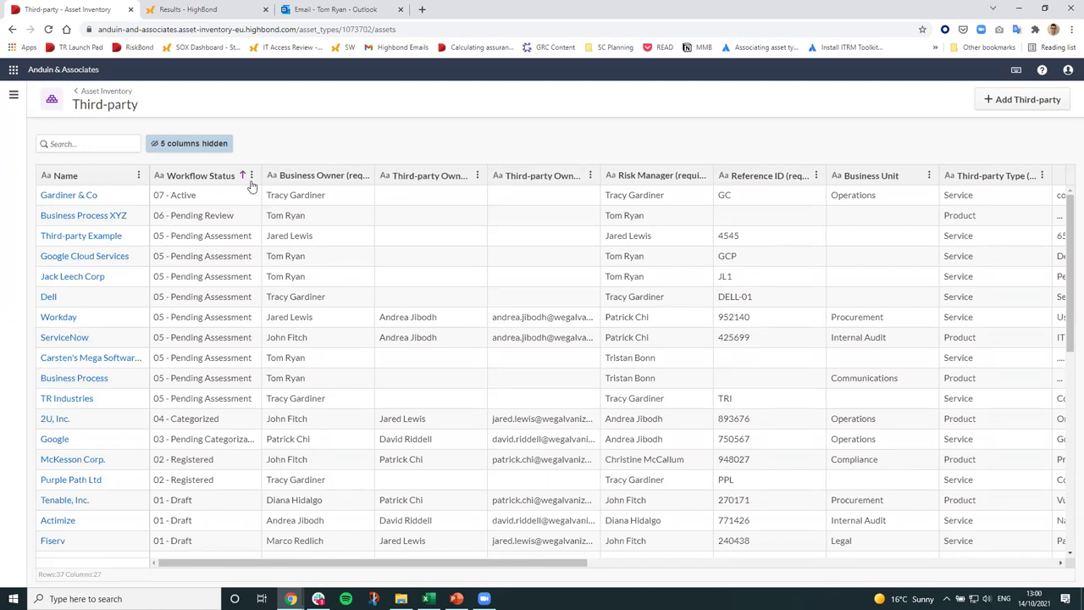
{"action": "scroll", "coordinate": [205, 229], "scroll_direction": "down", "scroll_amount": 10}
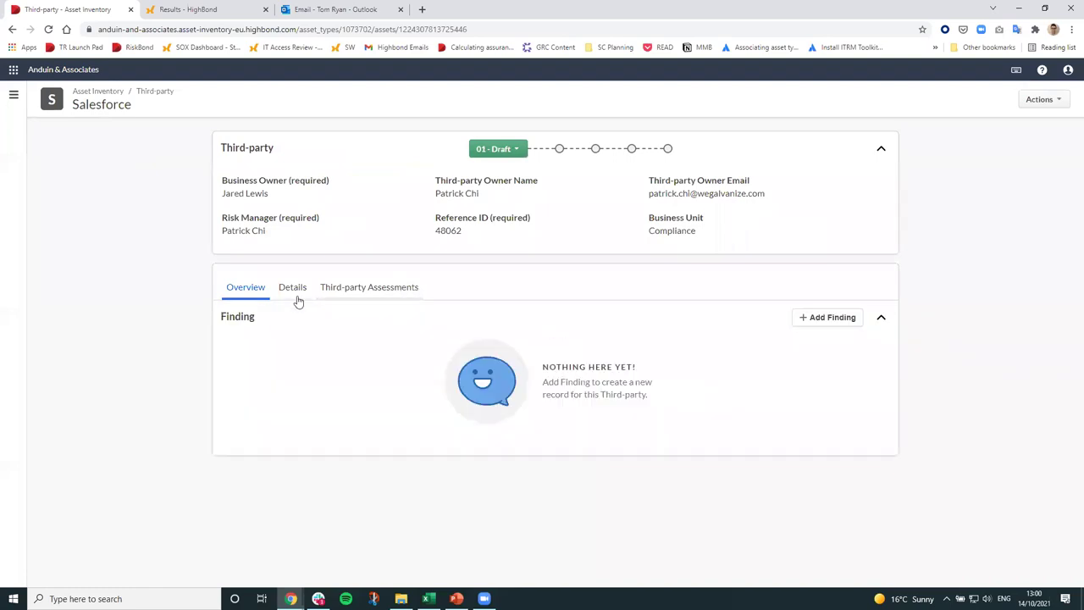
Review Salesforce's details and move it to Registered, saving the pending edits
{"action": "left_click", "coordinate": [293, 292]}
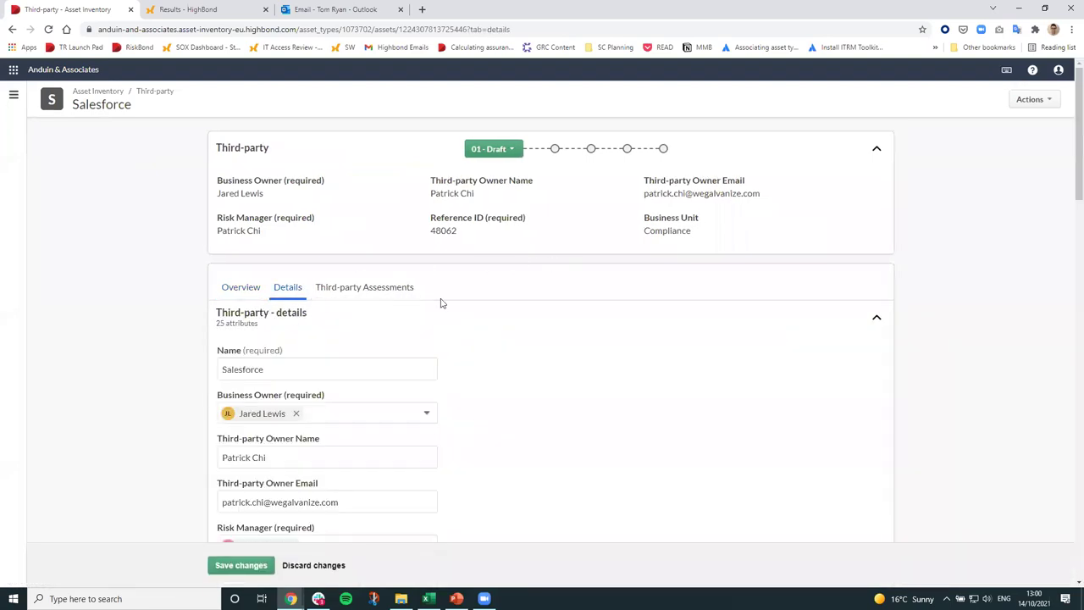
{"action": "scroll", "coordinate": [356, 271], "scroll_direction": "down", "scroll_amount": 2}
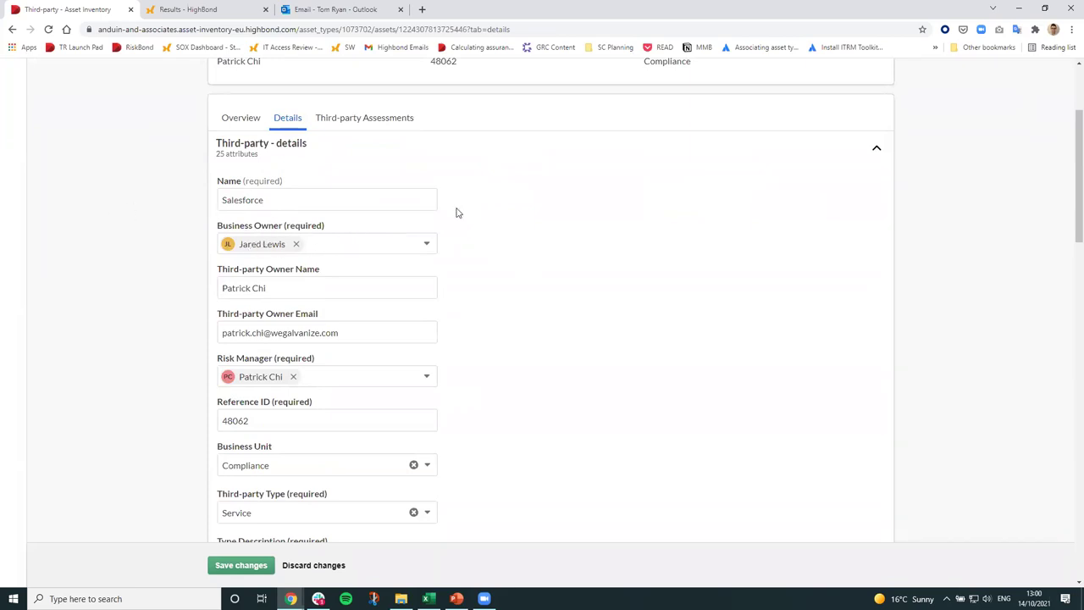
{"action": "scroll", "coordinate": [456, 213], "scroll_direction": "down", "scroll_amount": 1}
{"action": "scroll", "coordinate": [417, 301], "scroll_direction": "down", "scroll_amount": 2}
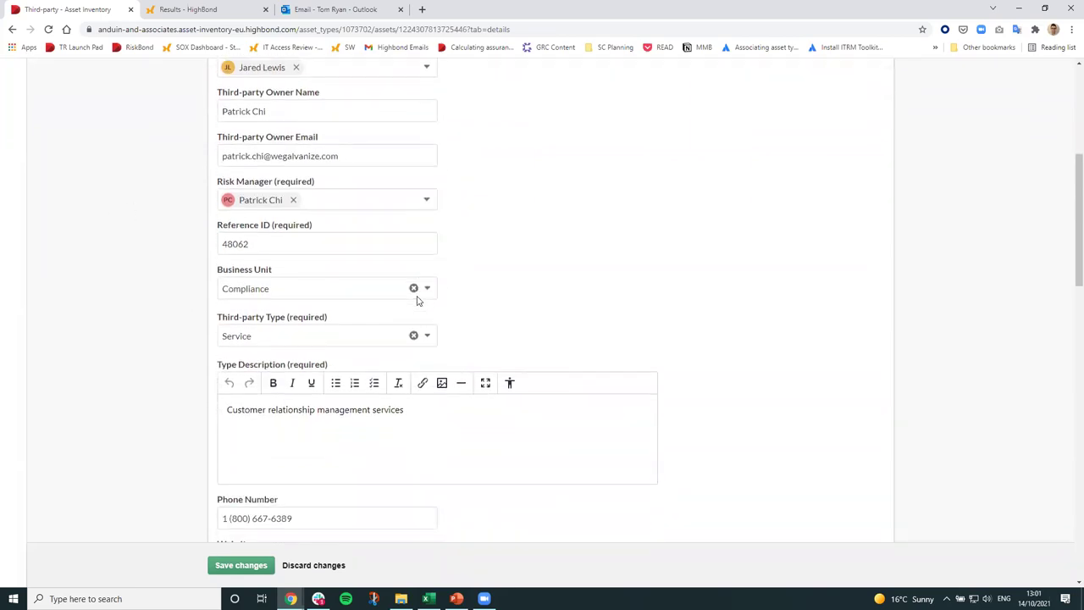
{"action": "scroll", "coordinate": [360, 322], "scroll_direction": "down", "scroll_amount": 3}
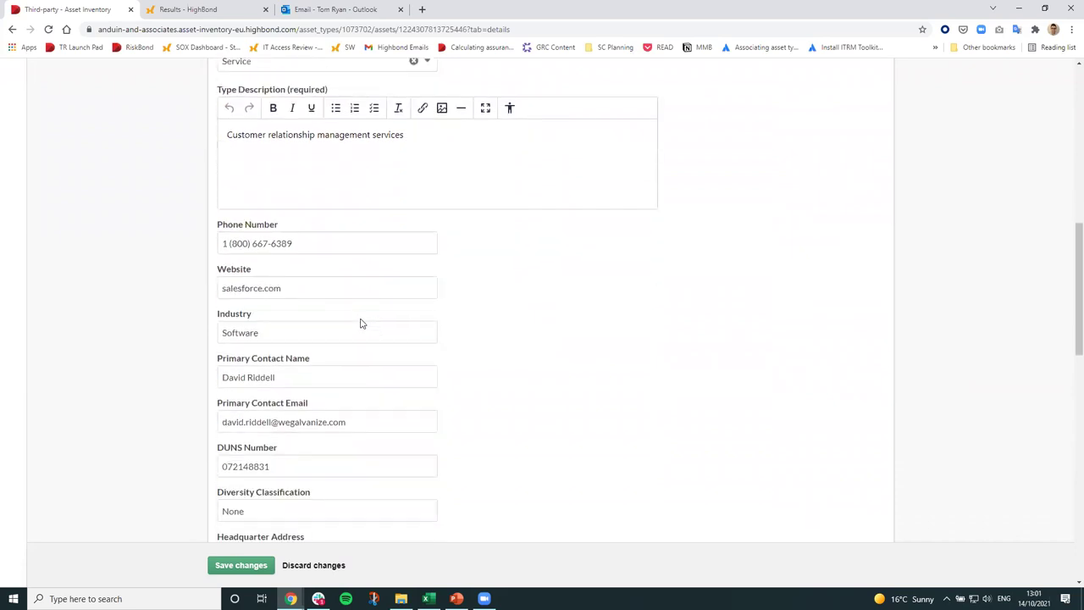
{"action": "scroll", "coordinate": [360, 323], "scroll_direction": "down", "scroll_amount": 2}
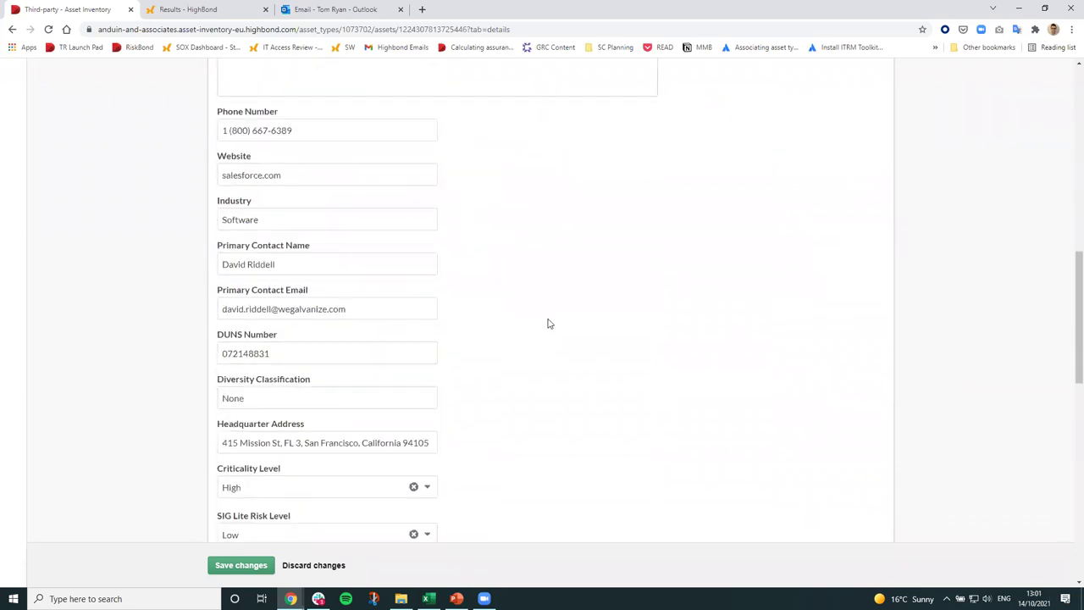
{"action": "scroll", "coordinate": [548, 324], "scroll_direction": "up", "scroll_amount": 7}
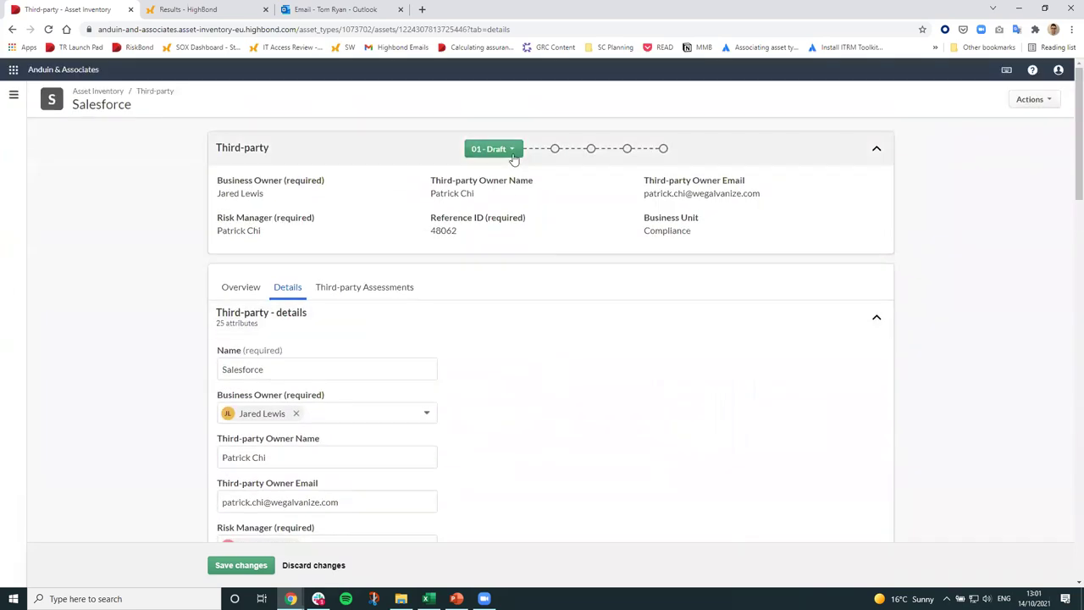
{"action": "left_click", "coordinate": [511, 154]}
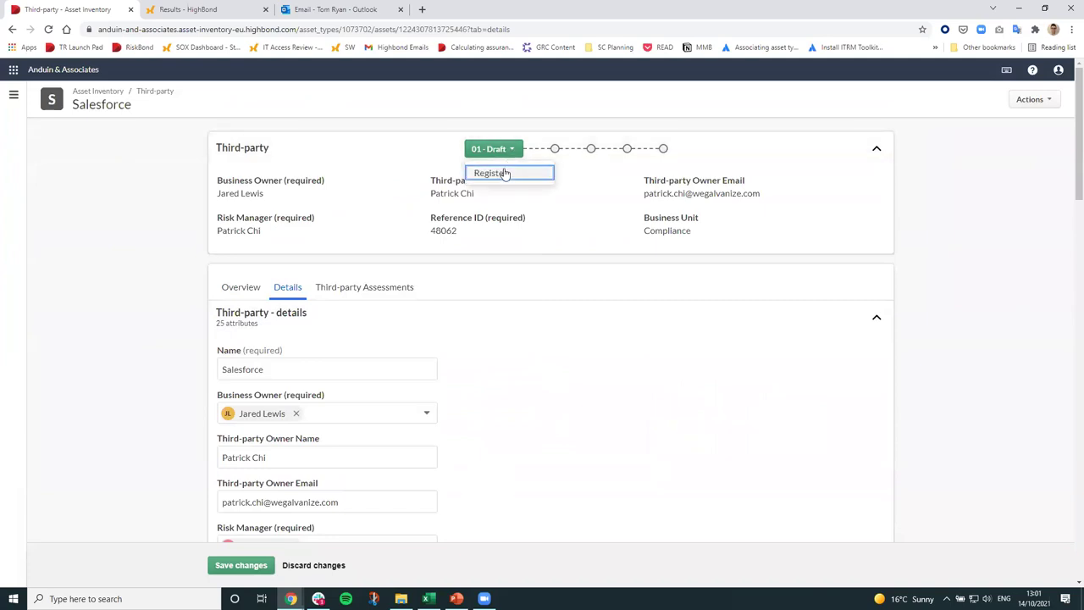
{"action": "left_click", "coordinate": [505, 174]}
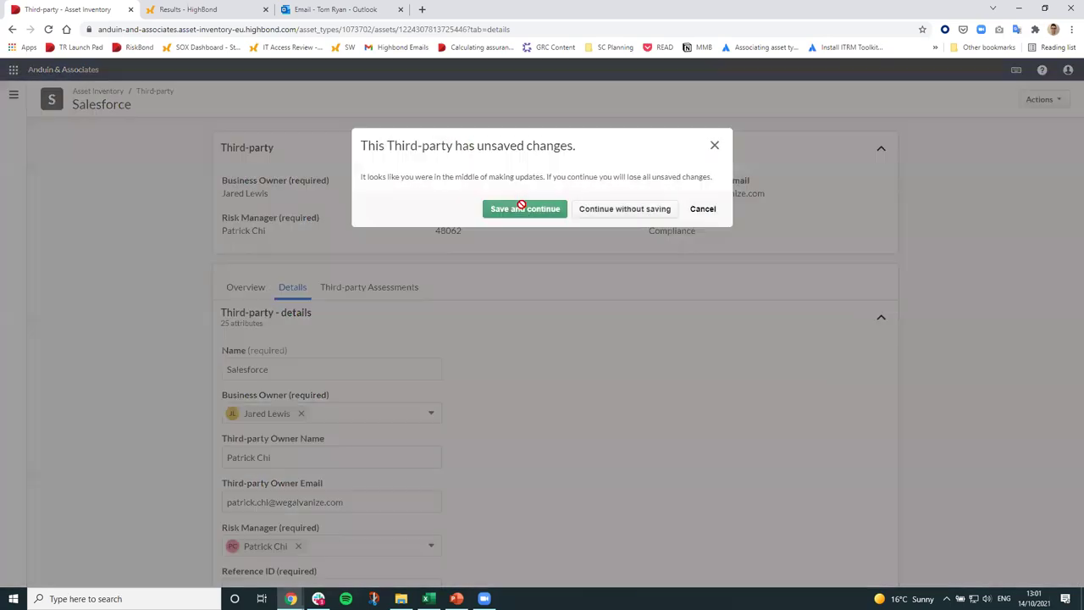
{"action": "left_click", "coordinate": [521, 208]}
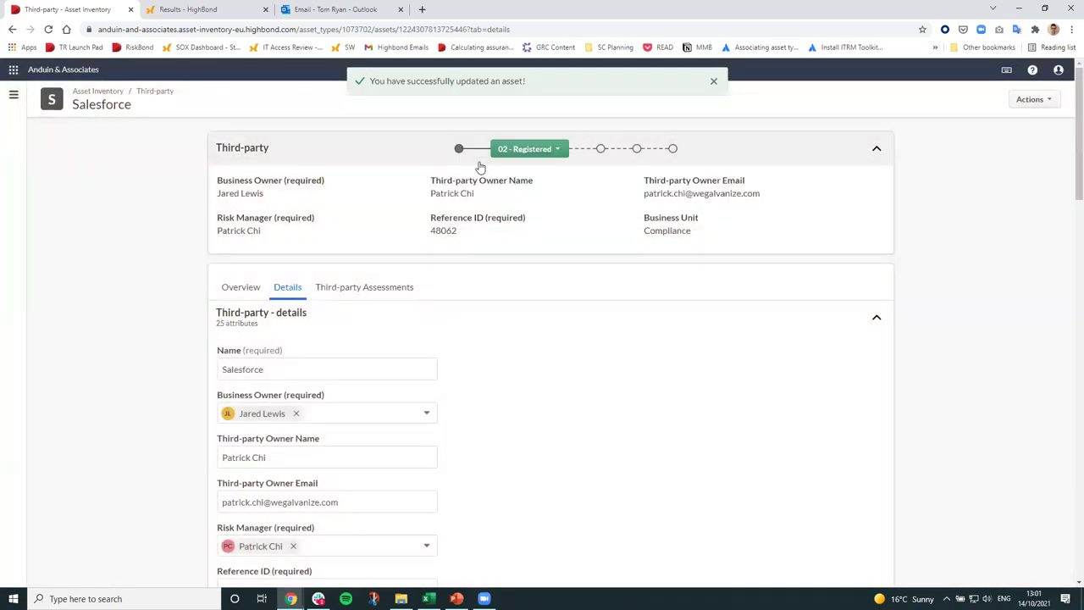
Advance Salesforce to 03 - Pending Categorization
{"action": "left_click", "coordinate": [503, 153]}
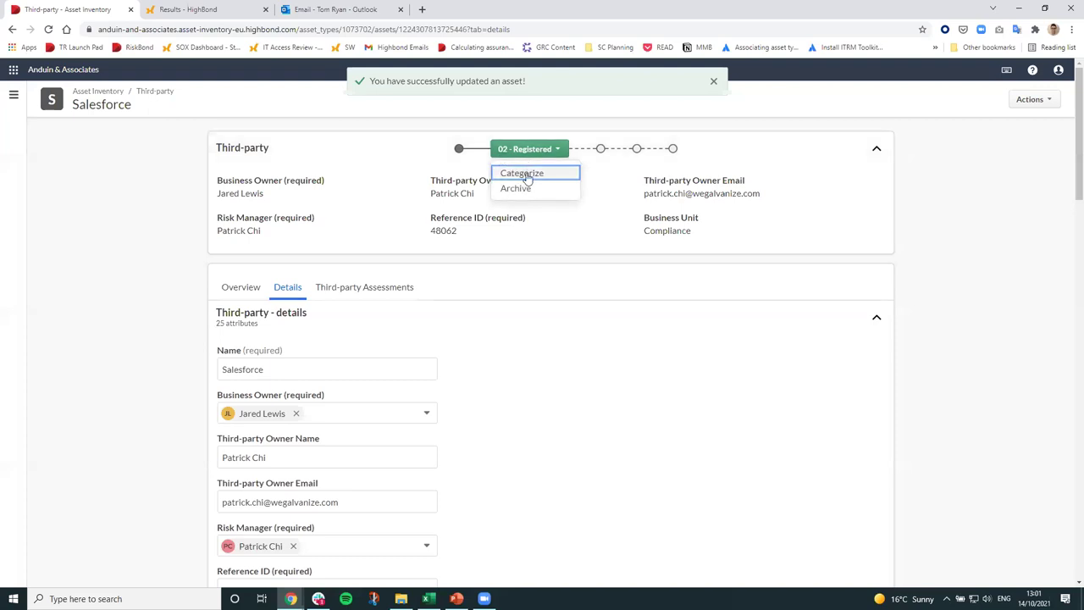
{"action": "left_click", "coordinate": [526, 174]}
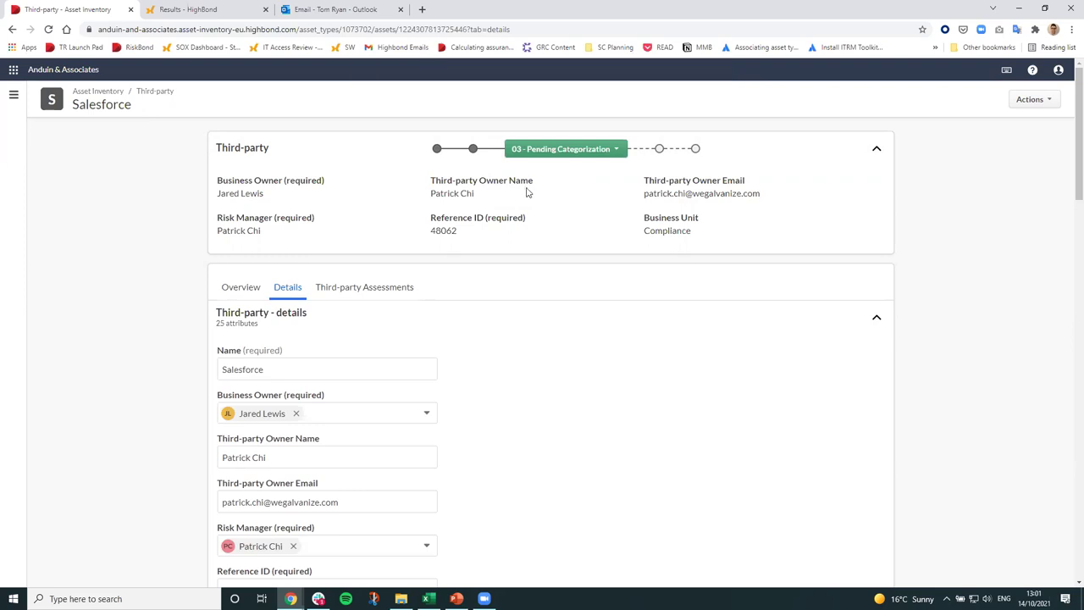
{"action": "left_click", "coordinate": [538, 154]}
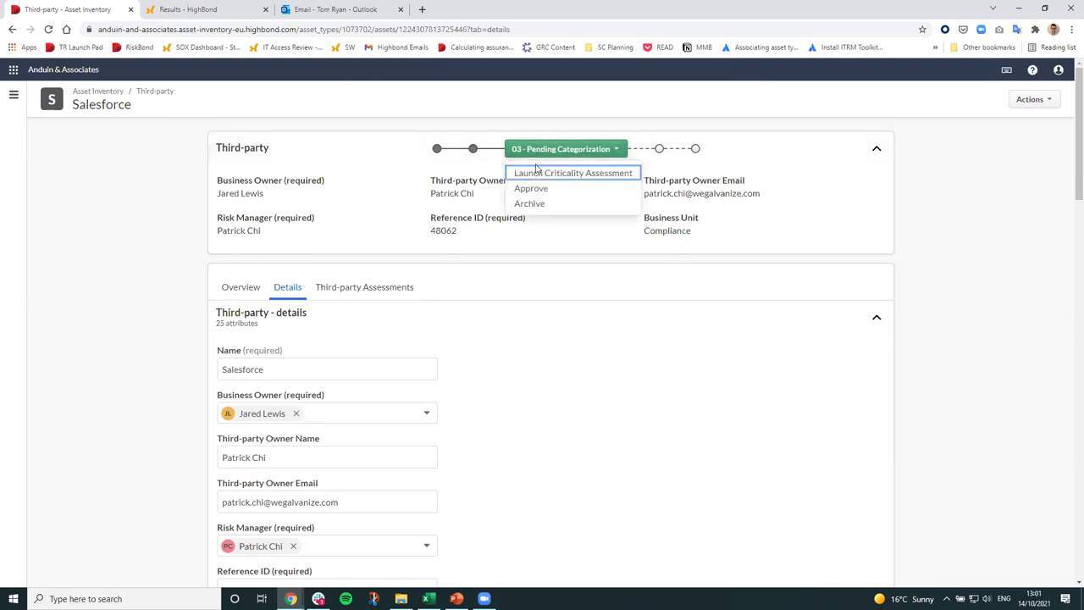
Launch the criticality questionnaire, send it to the searched-for recipient user, and switch to the inbox
{"action": "left_click", "coordinate": [536, 175]}
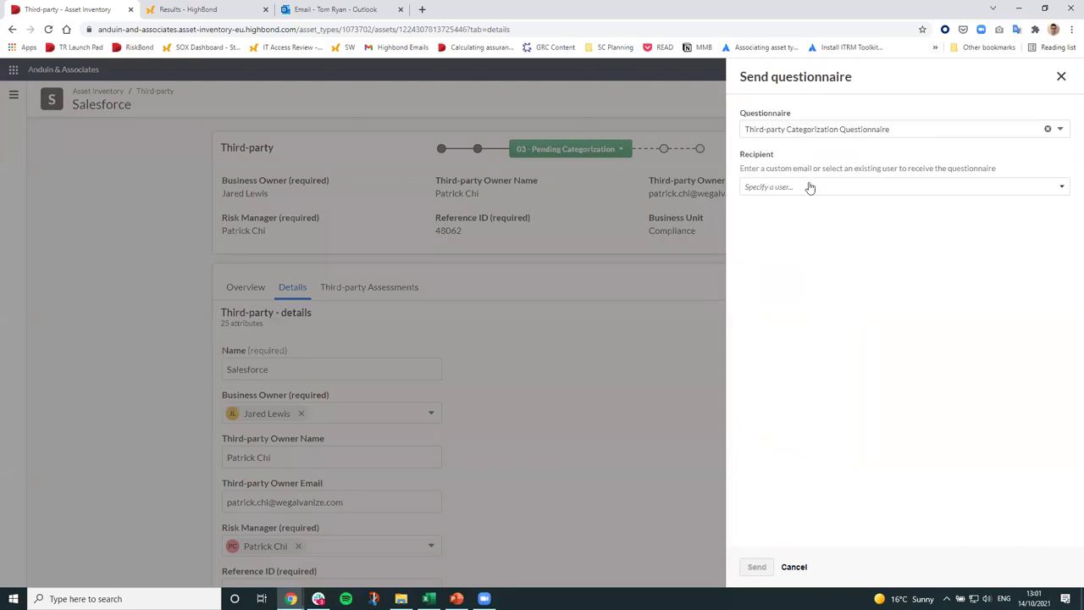
{"action": "left_click", "coordinate": [807, 188]}
{"action": "left_click", "coordinate": [806, 188]}
{"action": "left_click", "coordinate": [805, 188]}
{"action": "type", "text": "Tom"}
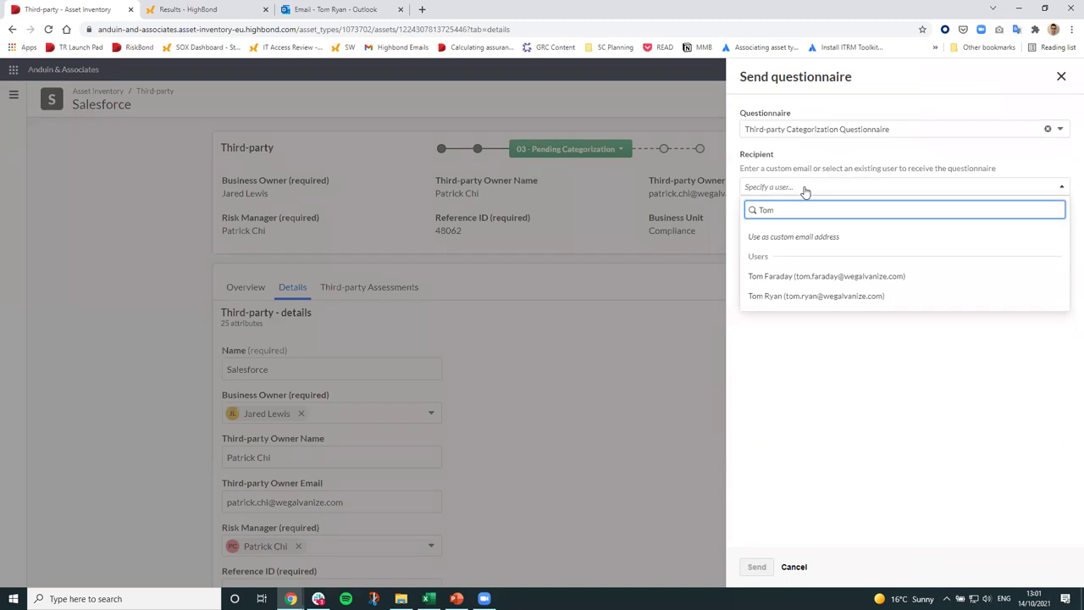
{"action": "left_click", "coordinate": [818, 297]}
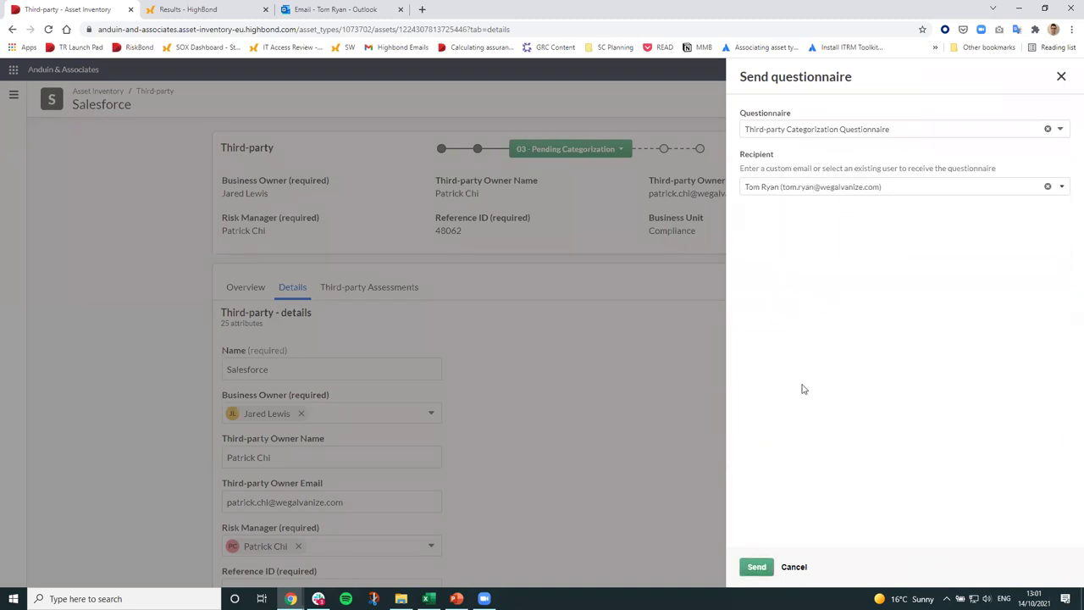
{"action": "left_click", "coordinate": [757, 568]}
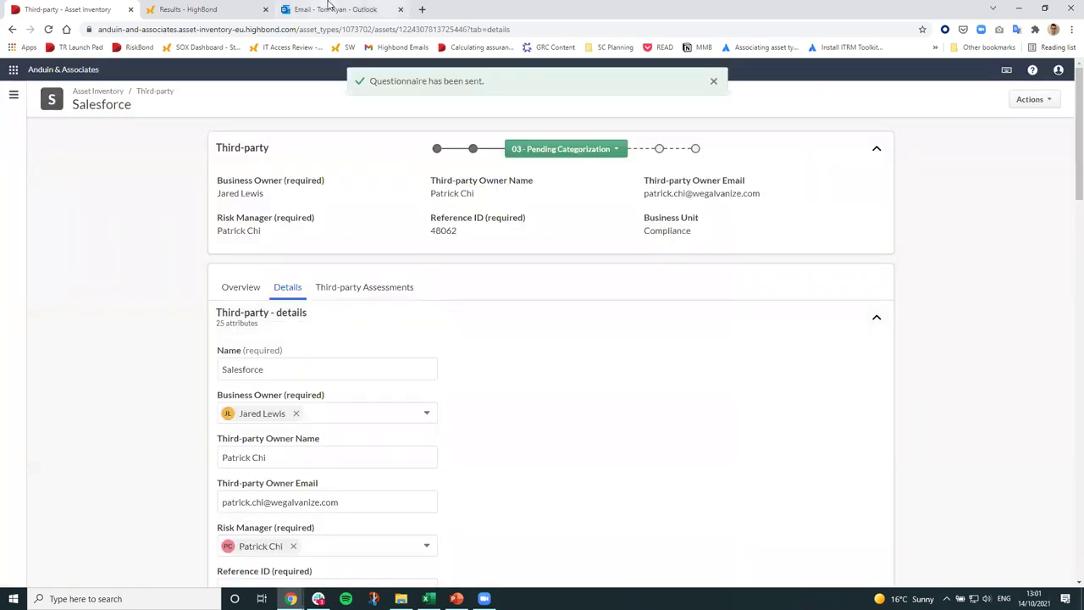
{"action": "left_click", "coordinate": [330, 8]}
Mark Proprietary and encrypted IT Infrastructure data, partner access, and lawsuit or penalty exposure
{"action": "left_click", "coordinate": [222, 177]}
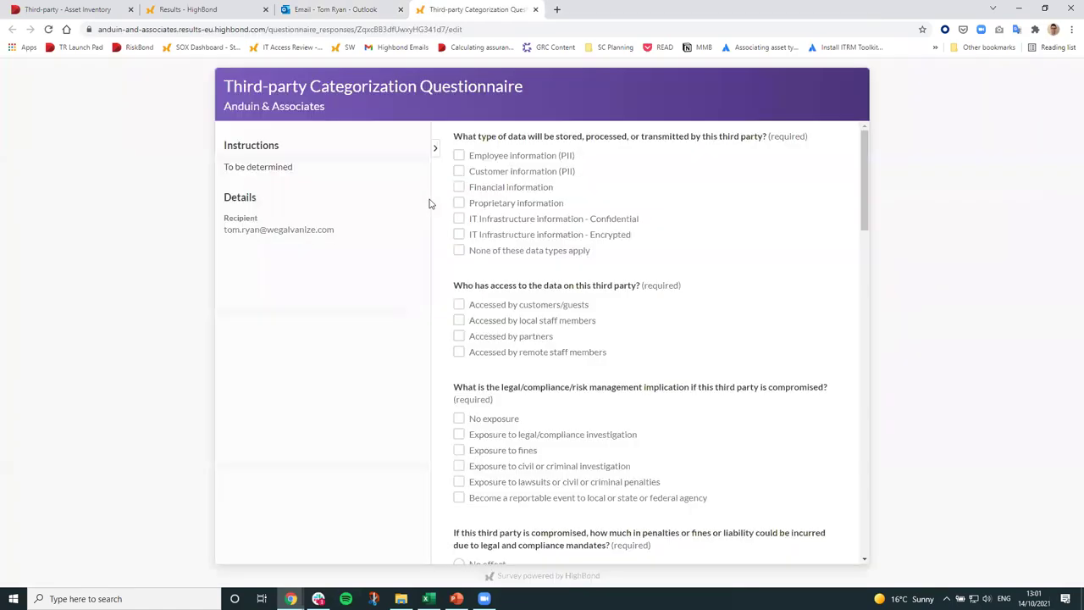
{"action": "left_click", "coordinate": [514, 206]}
{"action": "left_click", "coordinate": [506, 234]}
{"action": "left_click", "coordinate": [512, 339]}
{"action": "left_click", "coordinate": [496, 479]}
{"action": "scroll", "coordinate": [496, 477], "scroll_direction": "down", "scroll_amount": 3}
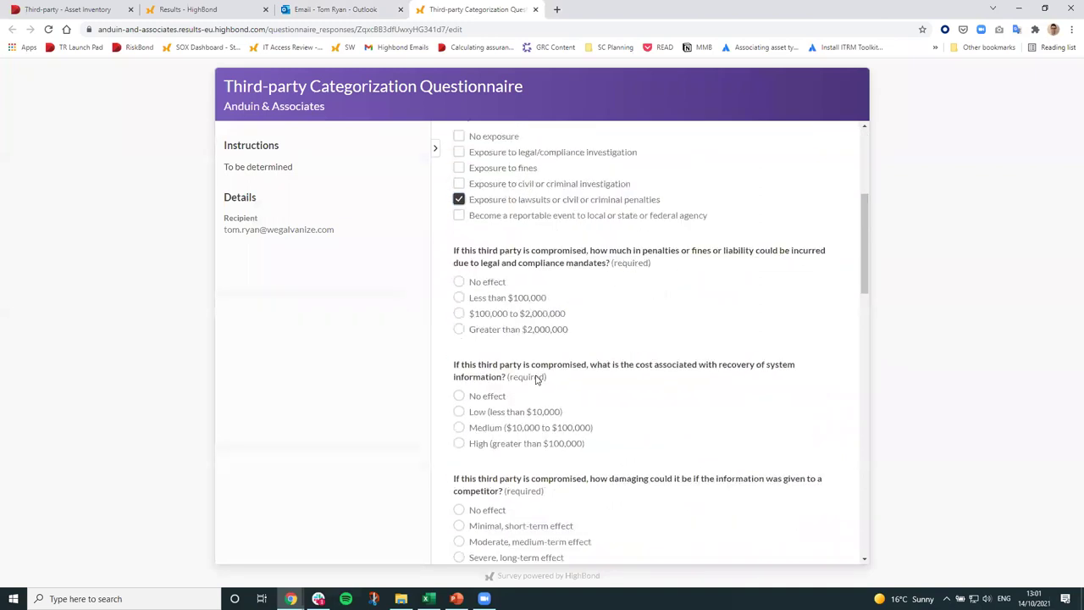
Set liability $100,000–$2,000,000, recovery cost Medium, moderate competitor and fraud damage, moderate data volume
{"action": "left_click", "coordinate": [499, 315]}
{"action": "left_click", "coordinate": [499, 427]}
{"action": "scroll", "coordinate": [496, 421], "scroll_direction": "down", "scroll_amount": 2}
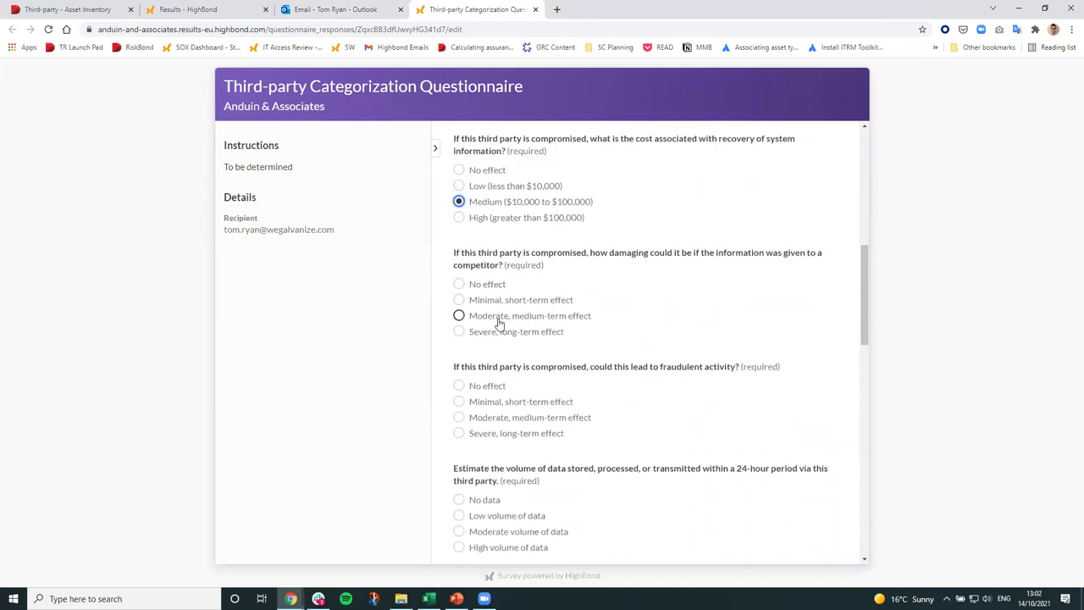
{"action": "left_click", "coordinate": [498, 317]}
{"action": "left_click", "coordinate": [491, 422]}
{"action": "left_click", "coordinate": [488, 531]}
{"action": "scroll", "coordinate": [488, 532], "scroll_direction": "down", "scroll_amount": 3}
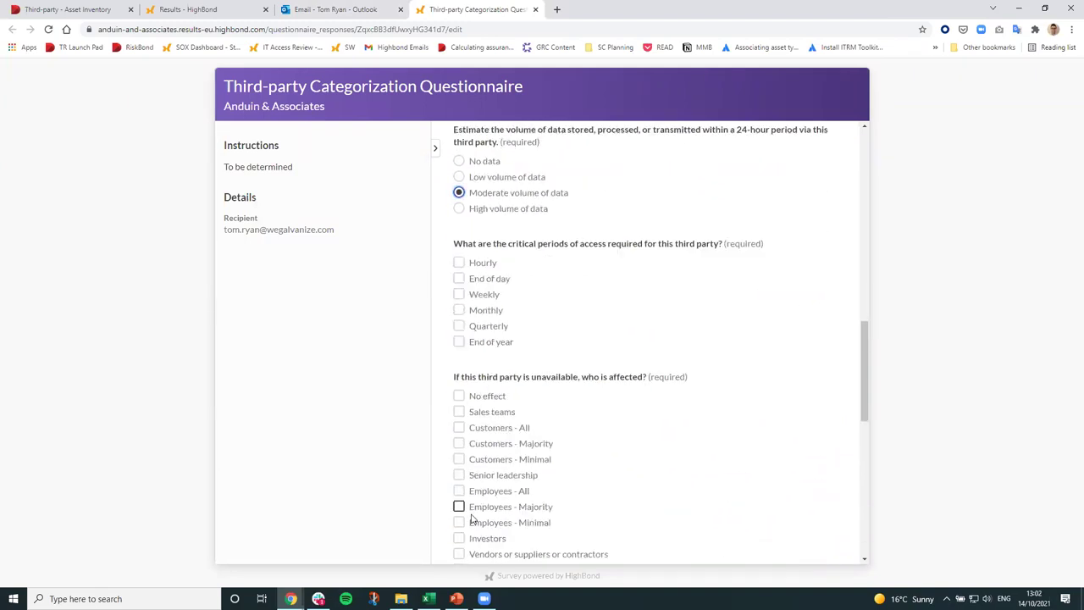
Answer Customers - All, Monthly, $100,000–$2,000,000, moderate delays, under 50 customers/users, EU Yes, and submit
{"action": "left_click", "coordinate": [498, 429]}
{"action": "left_click", "coordinate": [489, 311]}
{"action": "scroll", "coordinate": [492, 317], "scroll_direction": "down", "scroll_amount": 3}
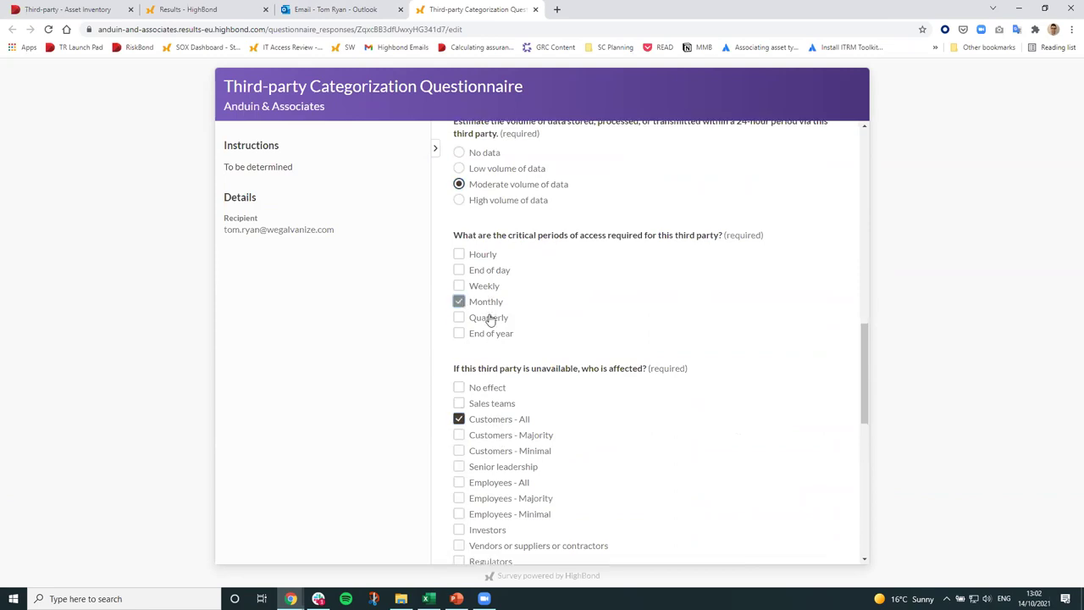
{"action": "left_click", "coordinate": [491, 373]}
{"action": "scroll", "coordinate": [491, 373], "scroll_direction": "down", "scroll_amount": 3}
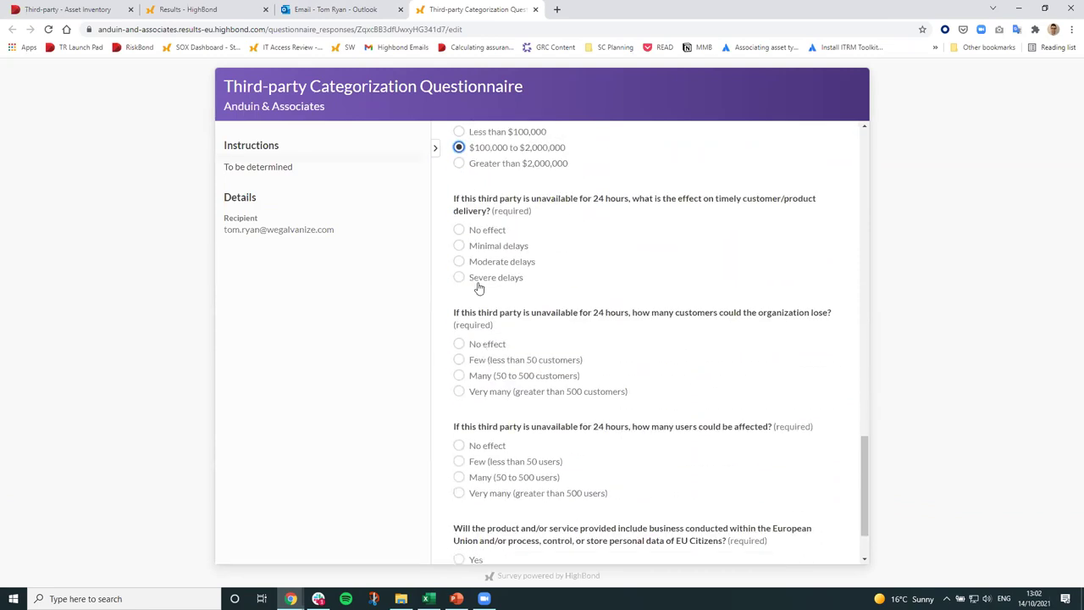
{"action": "left_click", "coordinate": [485, 263]}
{"action": "left_click", "coordinate": [506, 362]}
{"action": "scroll", "coordinate": [507, 363], "scroll_direction": "down", "scroll_amount": 1}
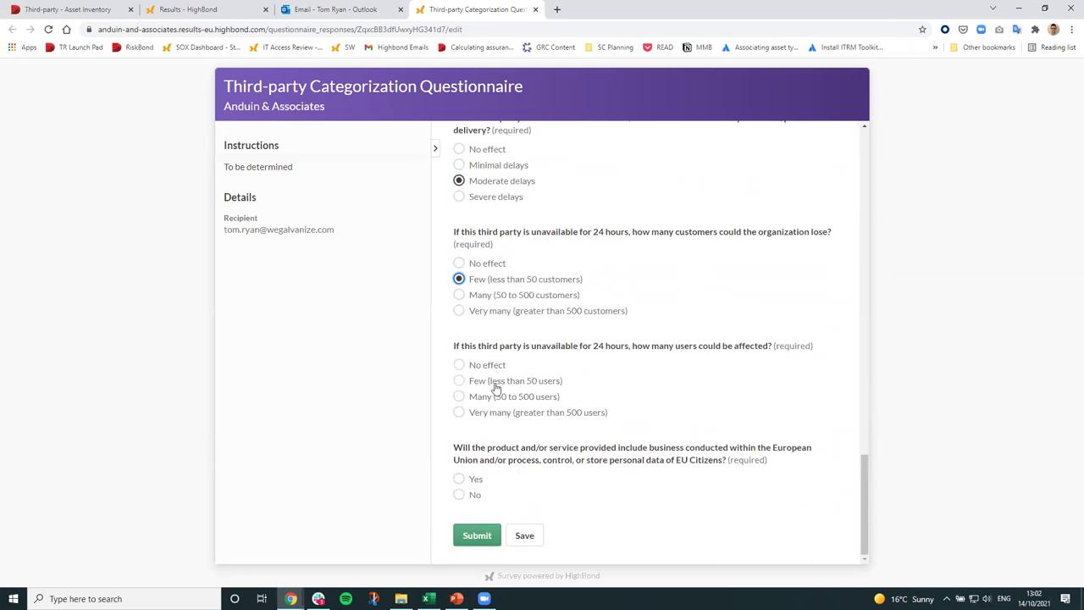
{"action": "left_click", "coordinate": [497, 383]}
{"action": "left_click", "coordinate": [474, 488]}
{"action": "left_click", "coordinate": [481, 535]}
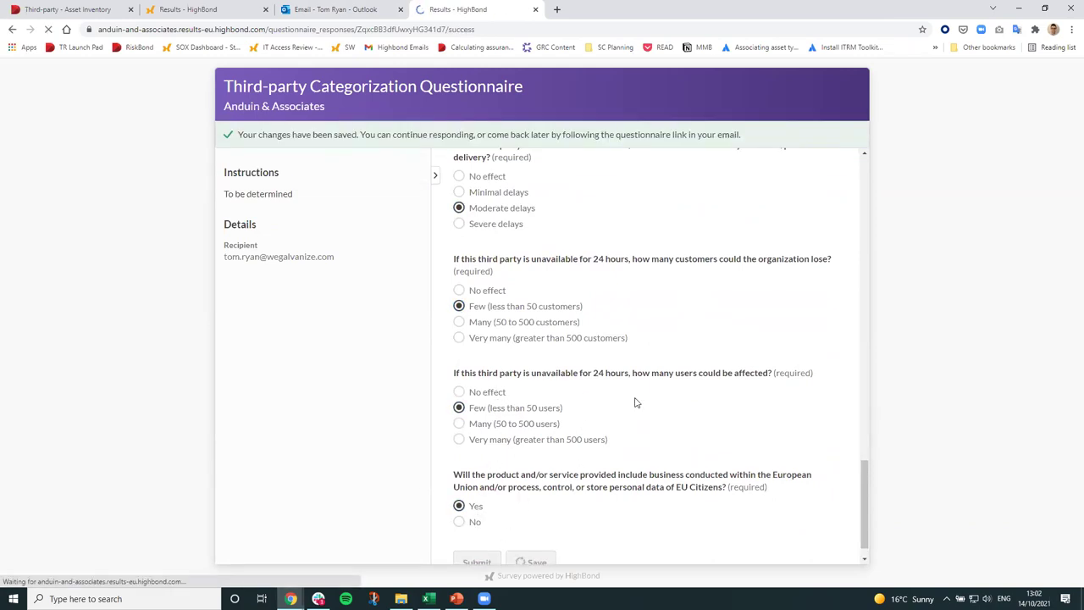
Approve Salesforce's categorization to 04 - Categorized and check its High criticality level
{"action": "left_click", "coordinate": [198, 6]}
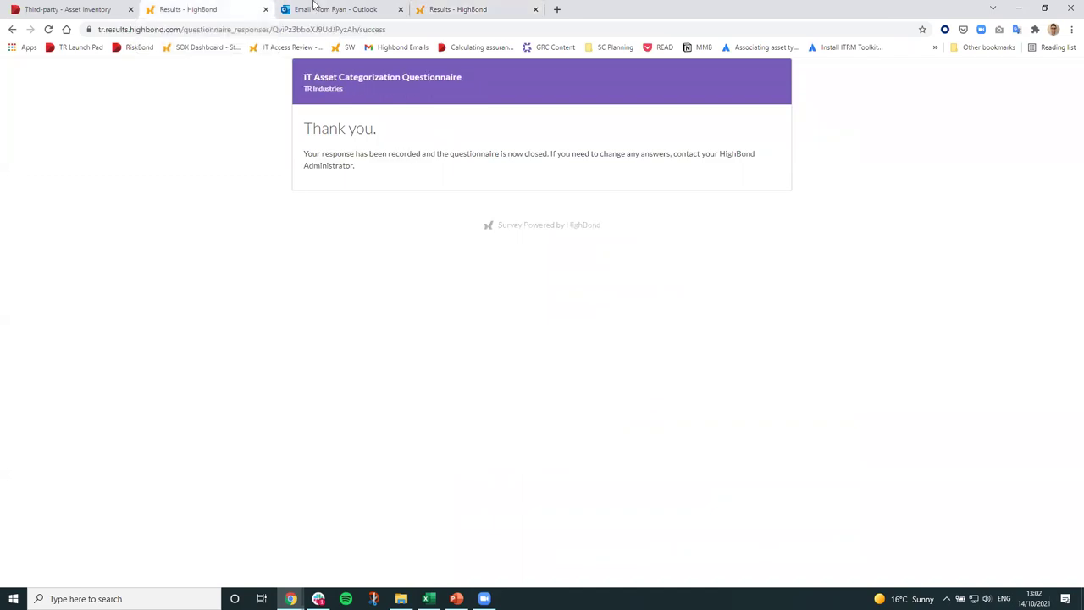
{"action": "left_click", "coordinate": [109, 8]}
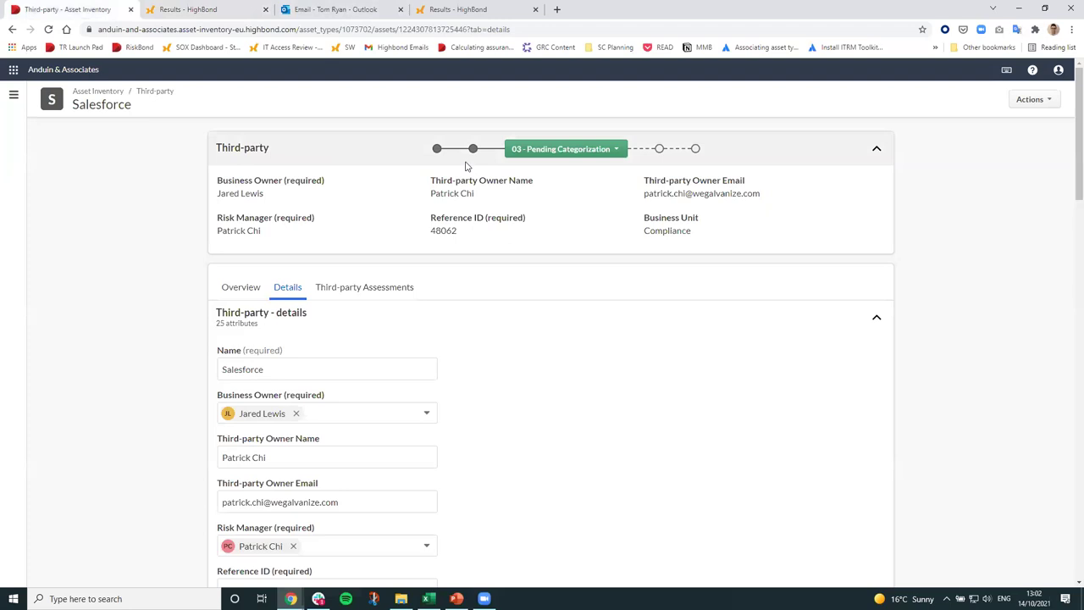
{"action": "left_click", "coordinate": [546, 154]}
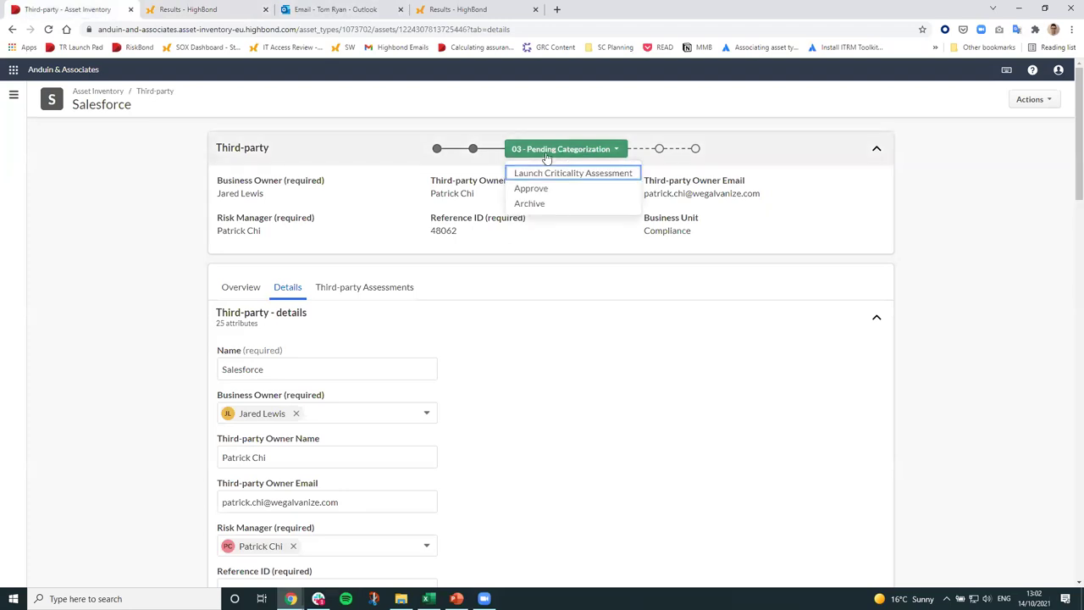
{"action": "left_click", "coordinate": [532, 188]}
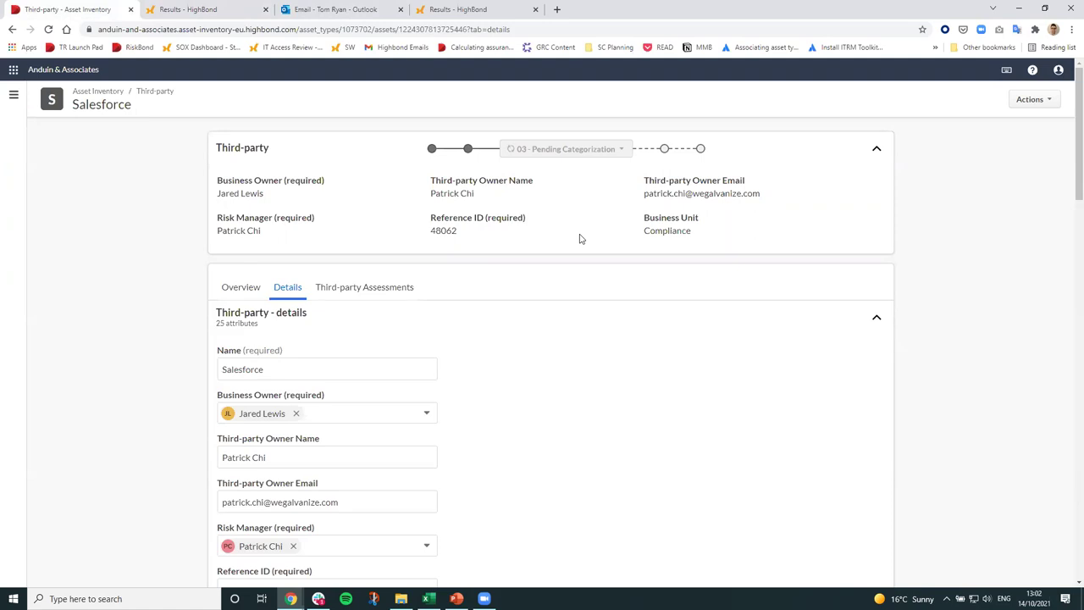
{"action": "scroll", "coordinate": [576, 236], "scroll_direction": "down", "scroll_amount": 3}
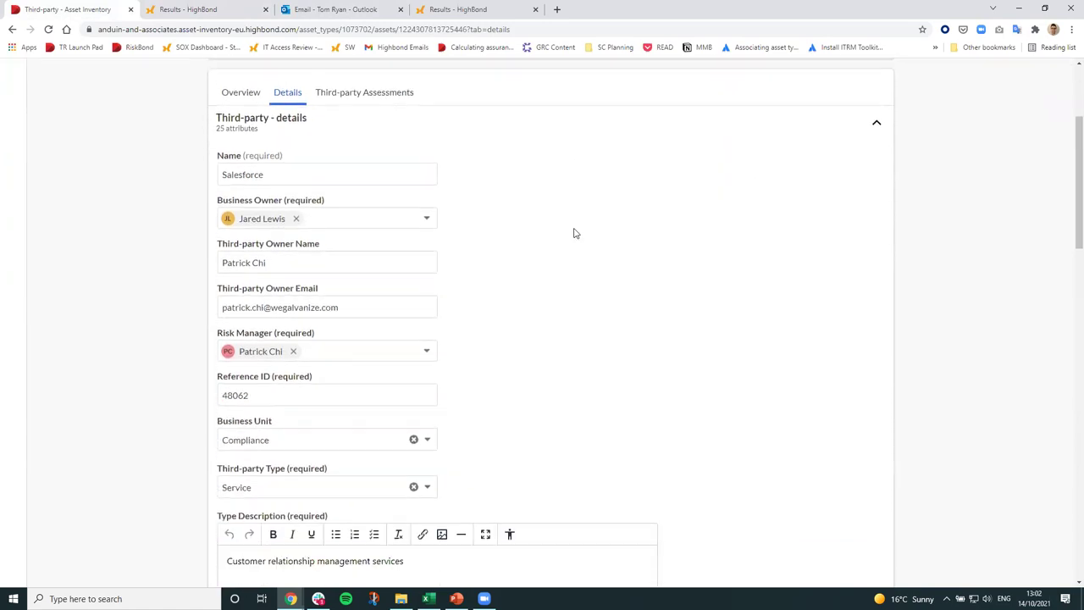
{"action": "scroll", "coordinate": [573, 233], "scroll_direction": "down", "scroll_amount": 6}
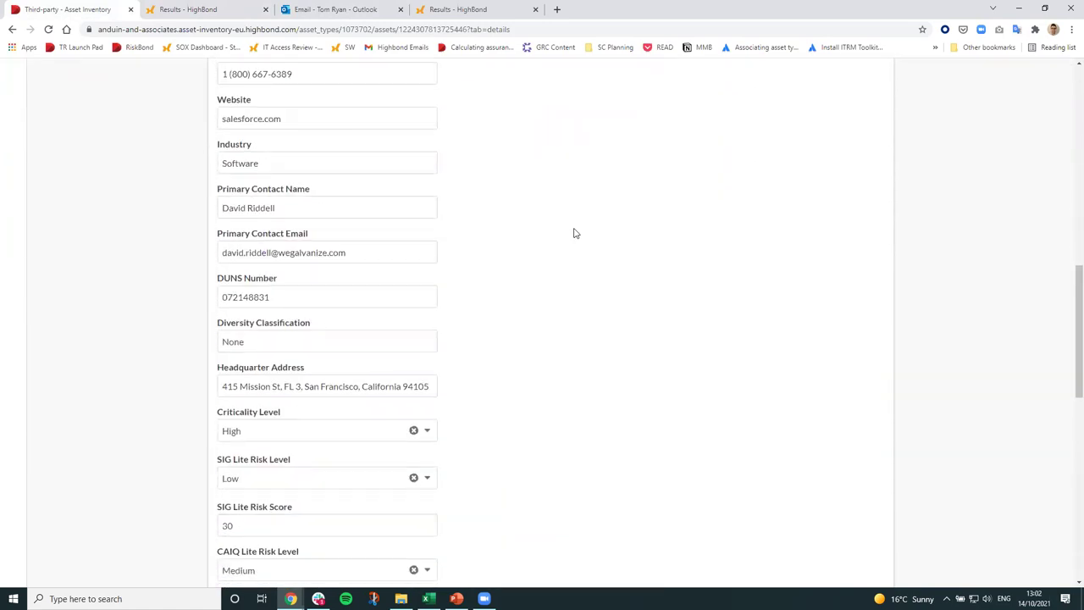
{"action": "scroll", "coordinate": [574, 233], "scroll_direction": "up", "scroll_amount": 1}
{"action": "left_click_drag", "start_coordinate": [305, 468], "coordinate": [216, 468]}
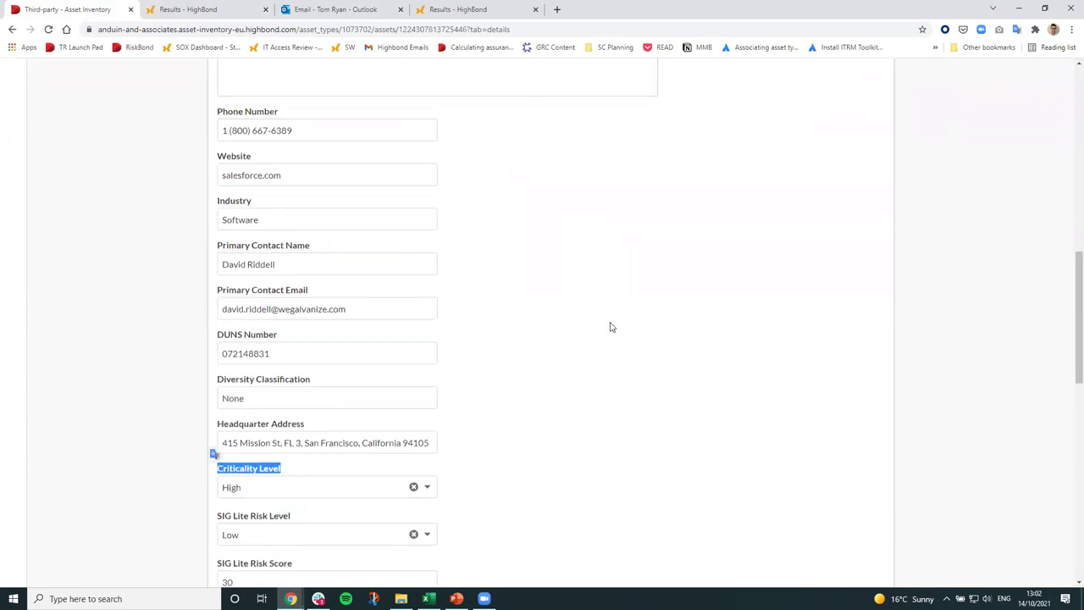
{"action": "scroll", "coordinate": [610, 327], "scroll_direction": "up", "scroll_amount": 6}
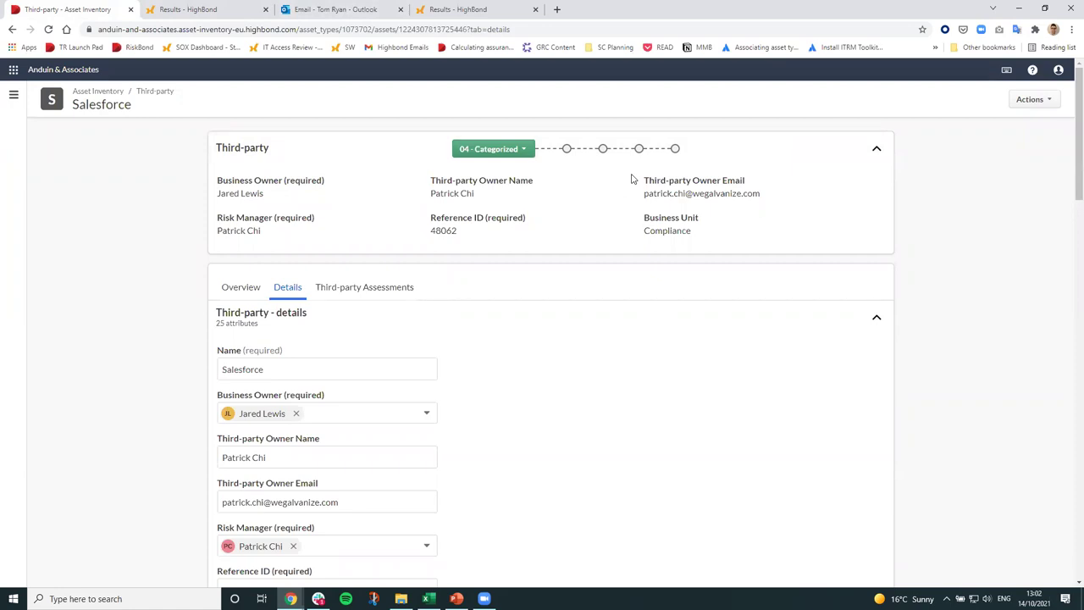
Move Salesforce to 05 - Pending Assessment and launch a SIG Lite 2021 Questionnaire risk assessment
{"action": "left_click", "coordinate": [487, 151]}
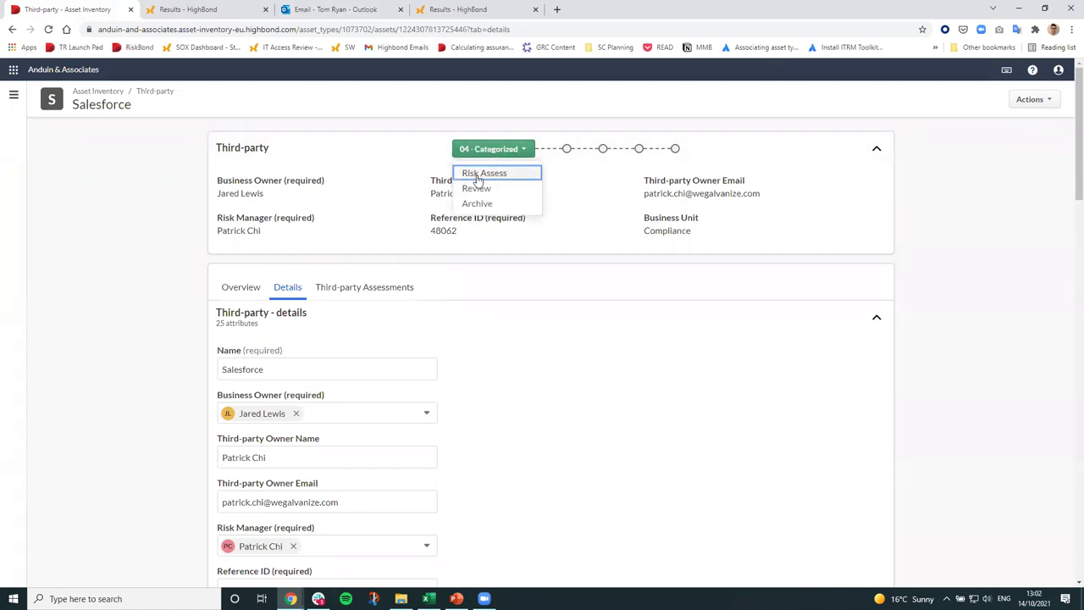
{"action": "left_click", "coordinate": [478, 175]}
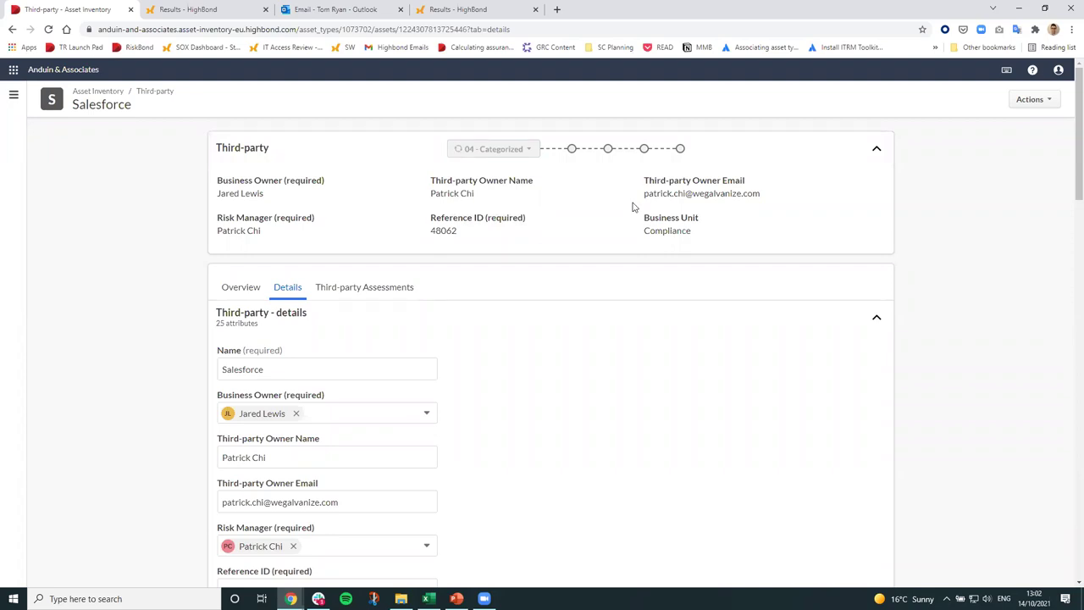
{"action": "left_click", "coordinate": [568, 152]}
{"action": "left_click", "coordinate": [550, 173]}
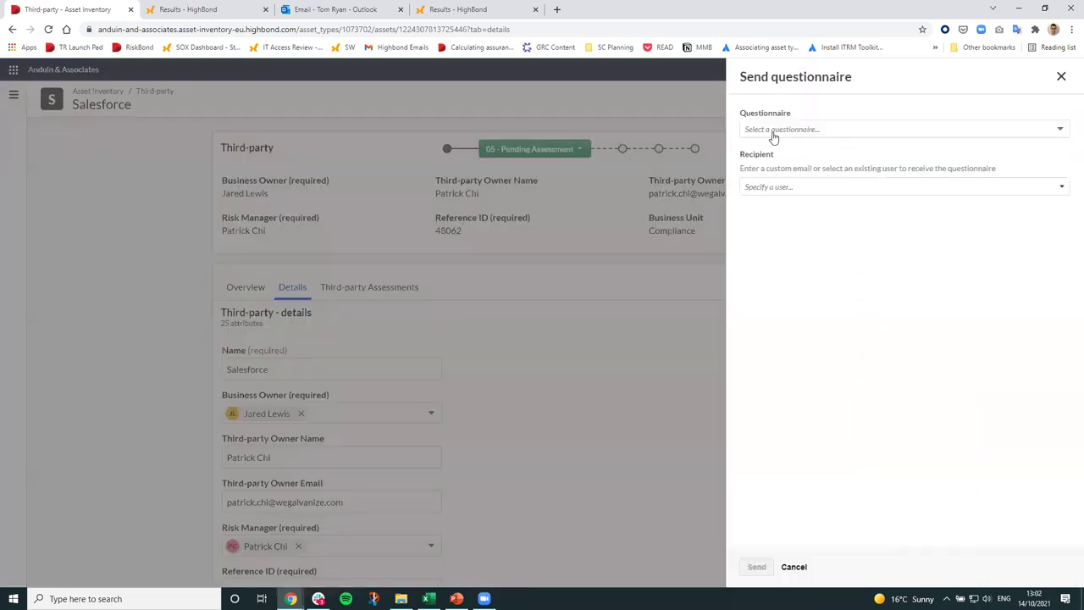
{"action": "left_click", "coordinate": [774, 131]}
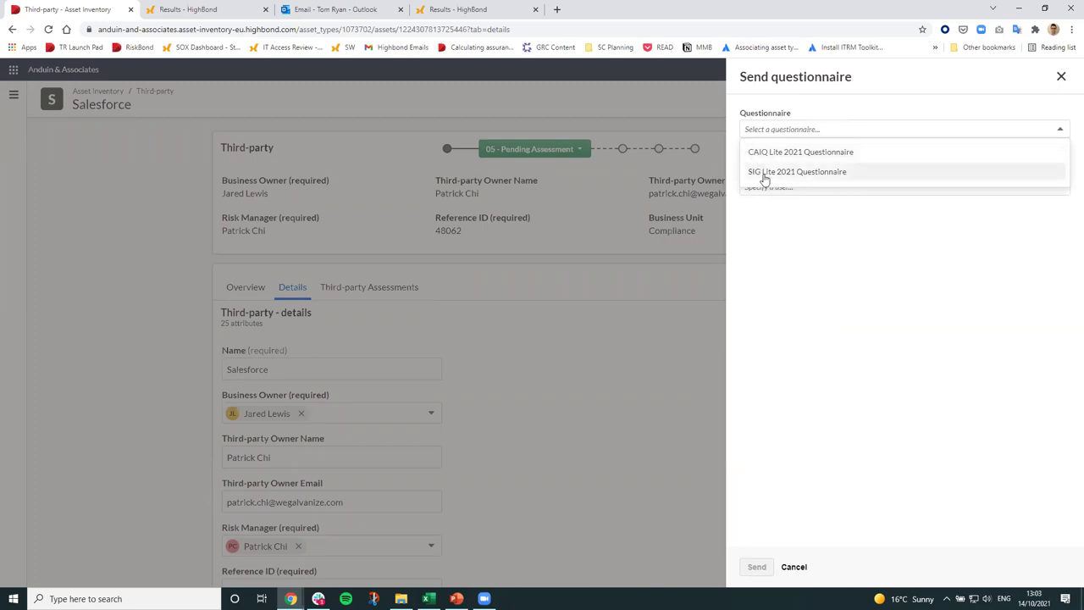
{"action": "left_click", "coordinate": [764, 174]}
Send the questionnaire to the searched-for assessor, then open its notification email in Outlook
{"action": "left_click", "coordinate": [775, 187]}
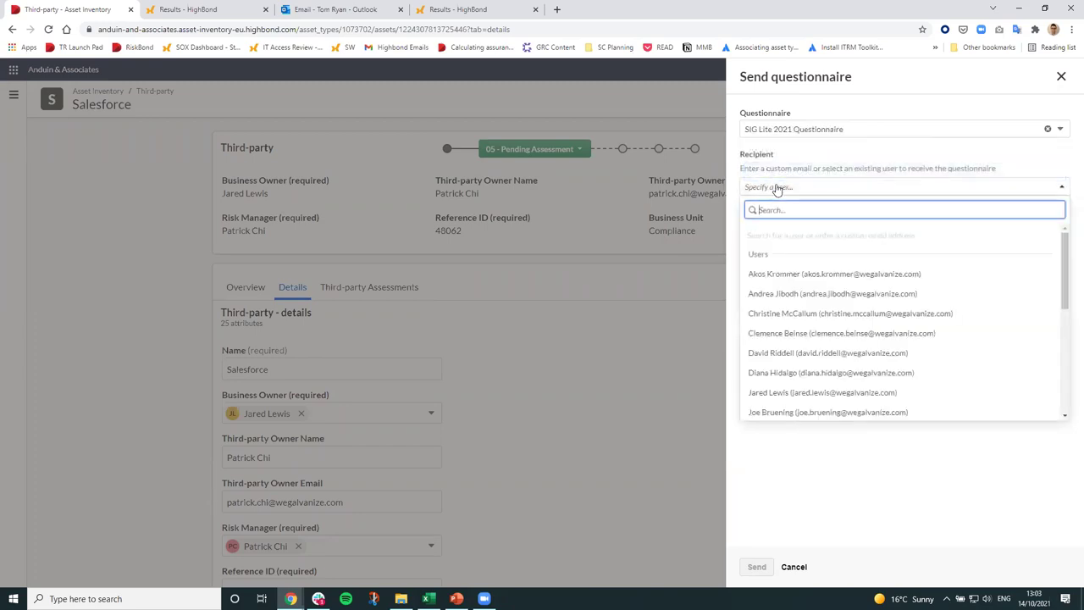
{"action": "type", "text": "tom"}
{"action": "left_click", "coordinate": [805, 297]}
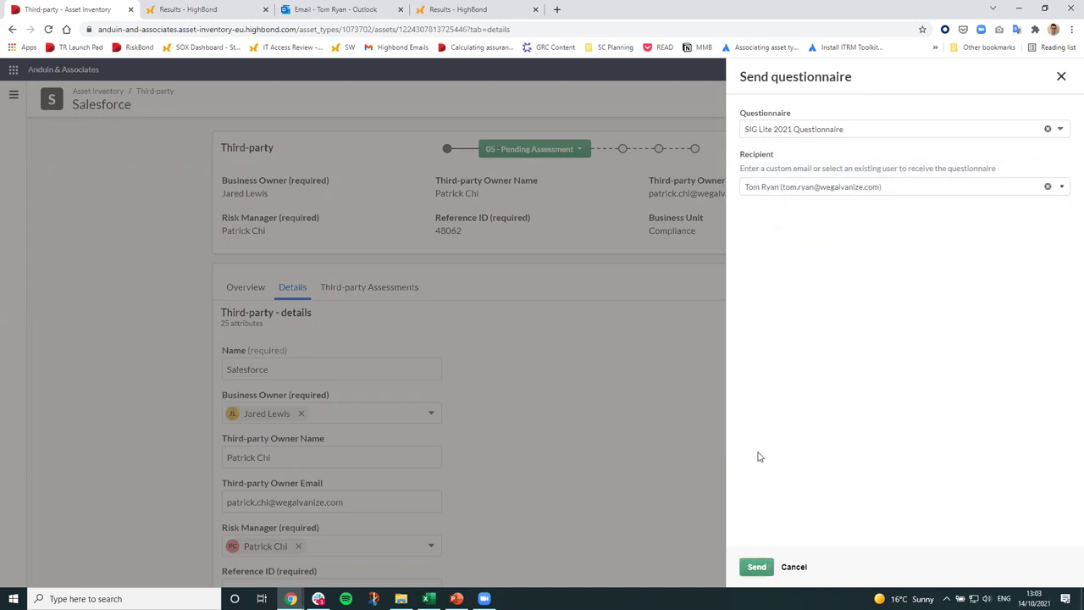
{"action": "left_click", "coordinate": [756, 567]}
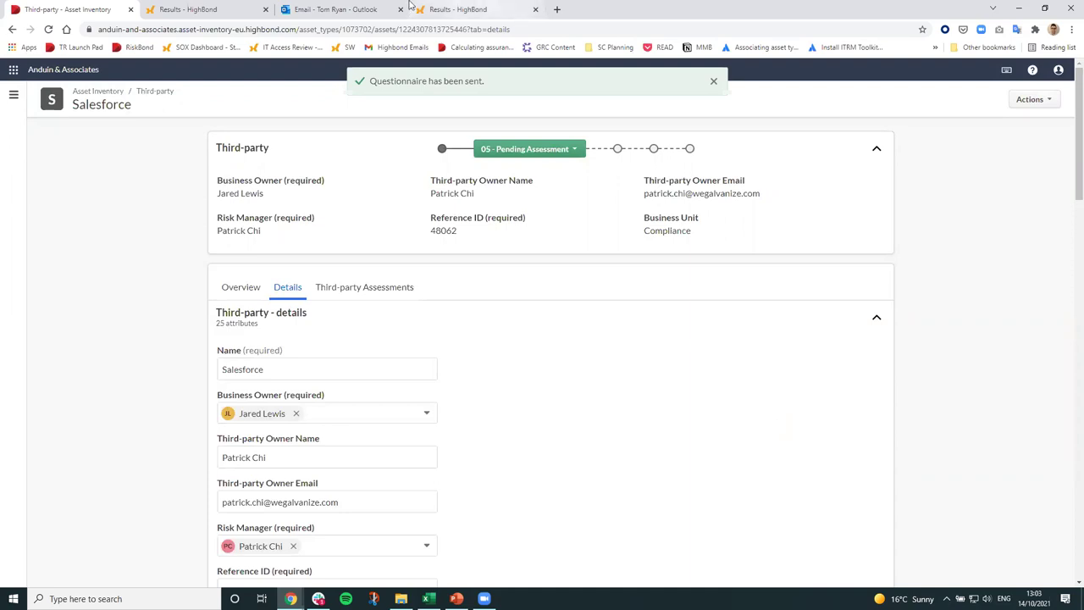
{"action": "left_click_drag", "start_coordinate": [339, 9], "coordinate": [227, 12]}
{"action": "left_click", "coordinate": [222, 169]}
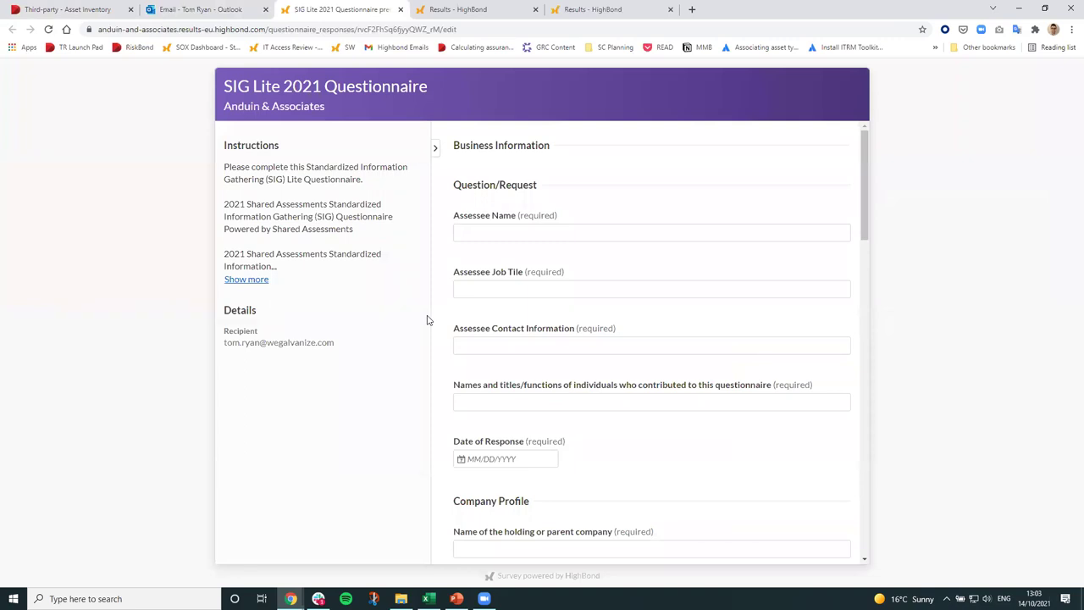
Scroll through the questionnaire's first page, starting at the parent company name question
{"action": "scroll", "coordinate": [577, 217], "scroll_direction": "down", "scroll_amount": 3}
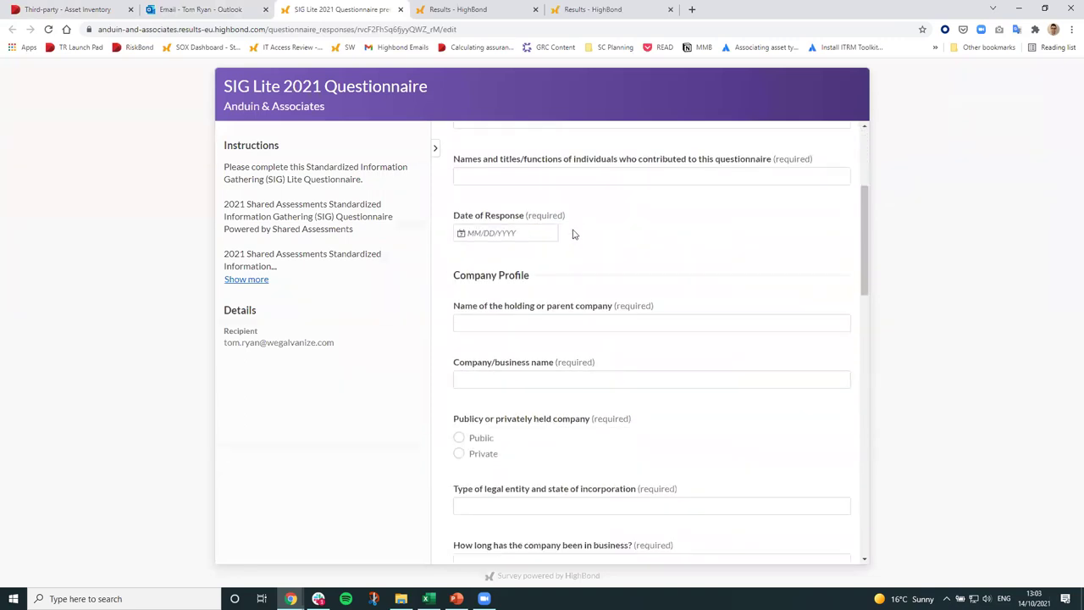
{"action": "left_click", "coordinate": [582, 318]}
{"action": "scroll", "coordinate": [583, 317], "scroll_direction": "down", "scroll_amount": 3}
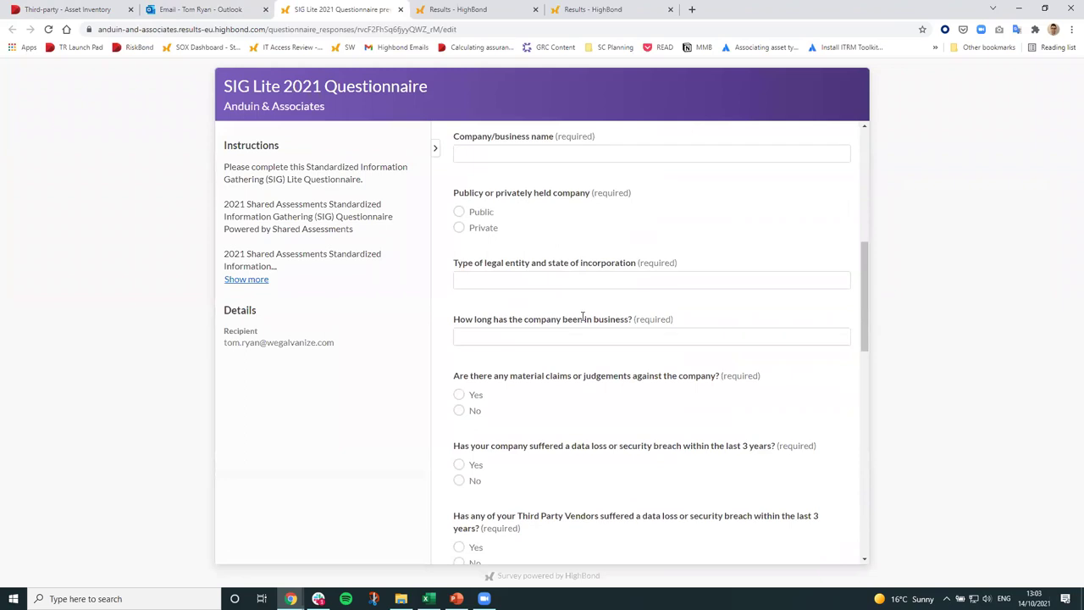
{"action": "scroll", "coordinate": [583, 318], "scroll_direction": "down", "scroll_amount": 2}
{"action": "scroll", "coordinate": [504, 349], "scroll_direction": "down", "scroll_amount": 3}
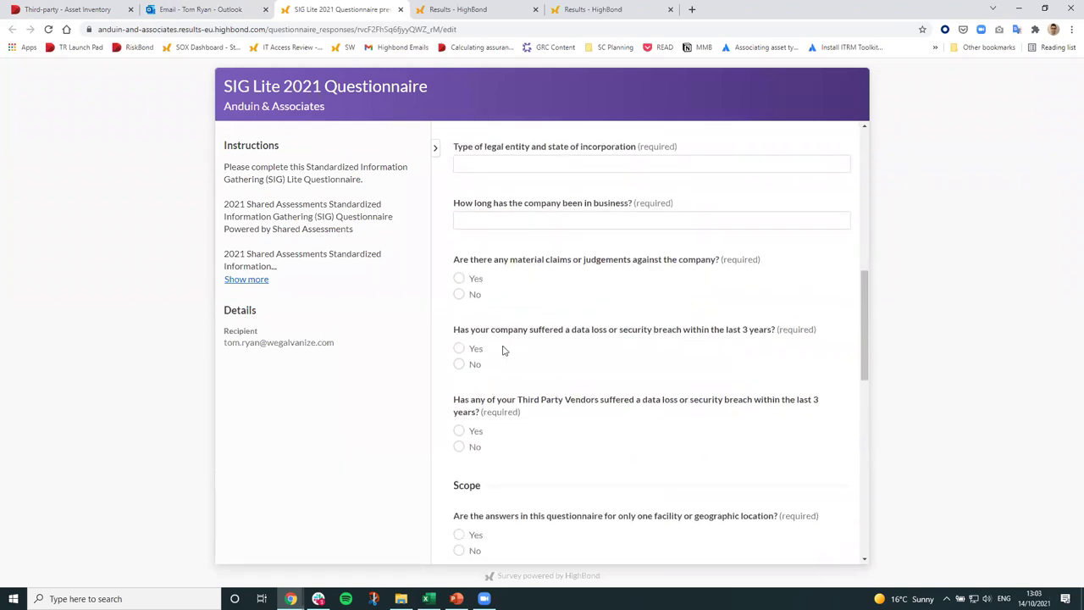
{"action": "scroll", "coordinate": [504, 349], "scroll_direction": "down", "scroll_amount": 5}
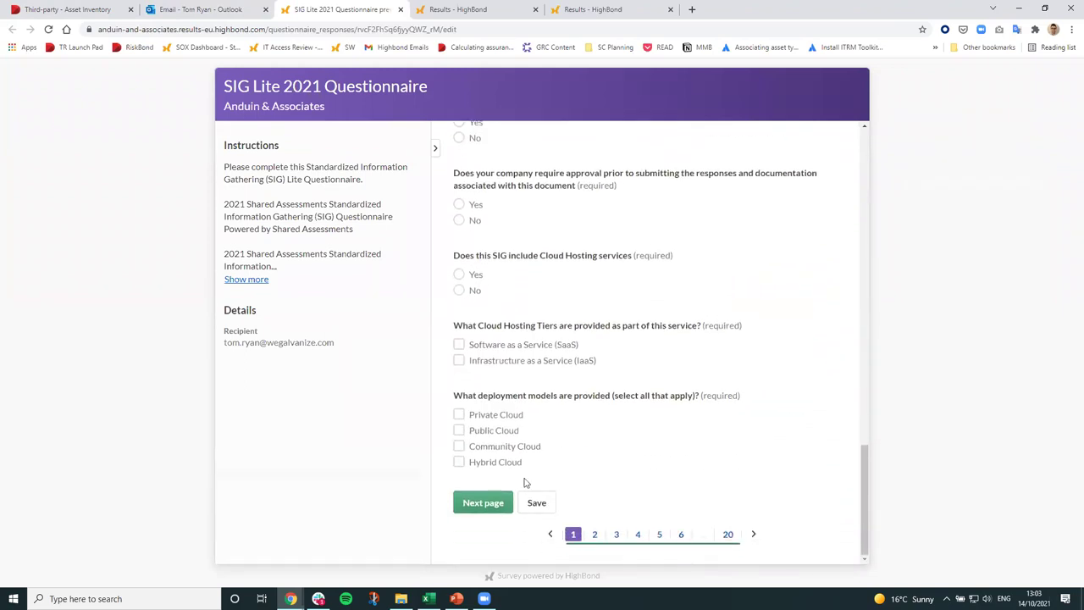
Jump to page 3, then page 5, and scroll down to the Encryption | Constituent Access questions
{"action": "left_click", "coordinate": [617, 534]}
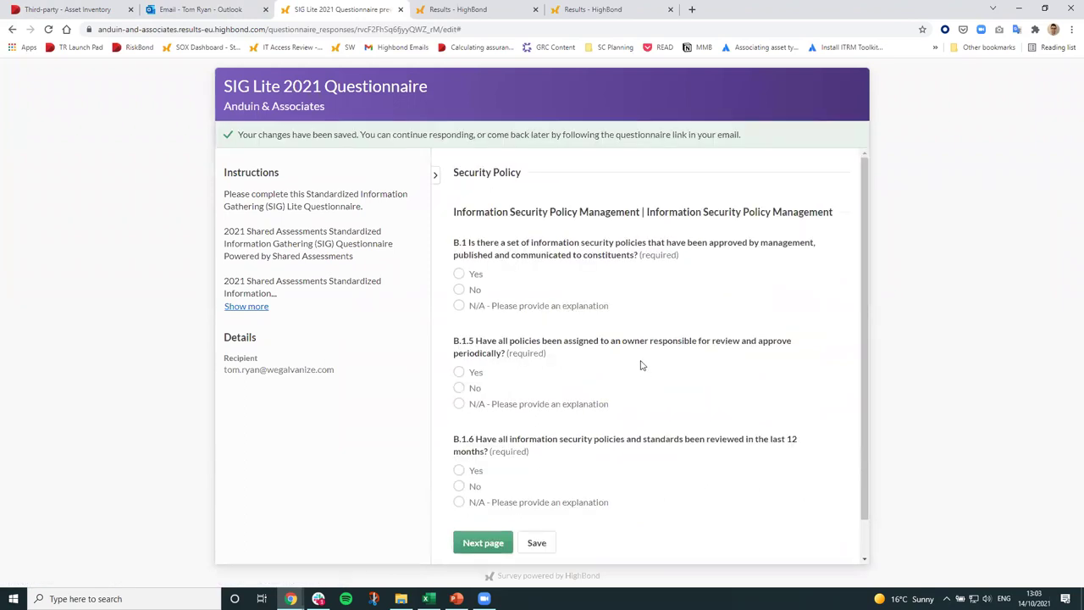
{"action": "scroll", "coordinate": [635, 357], "scroll_direction": "down", "scroll_amount": 1}
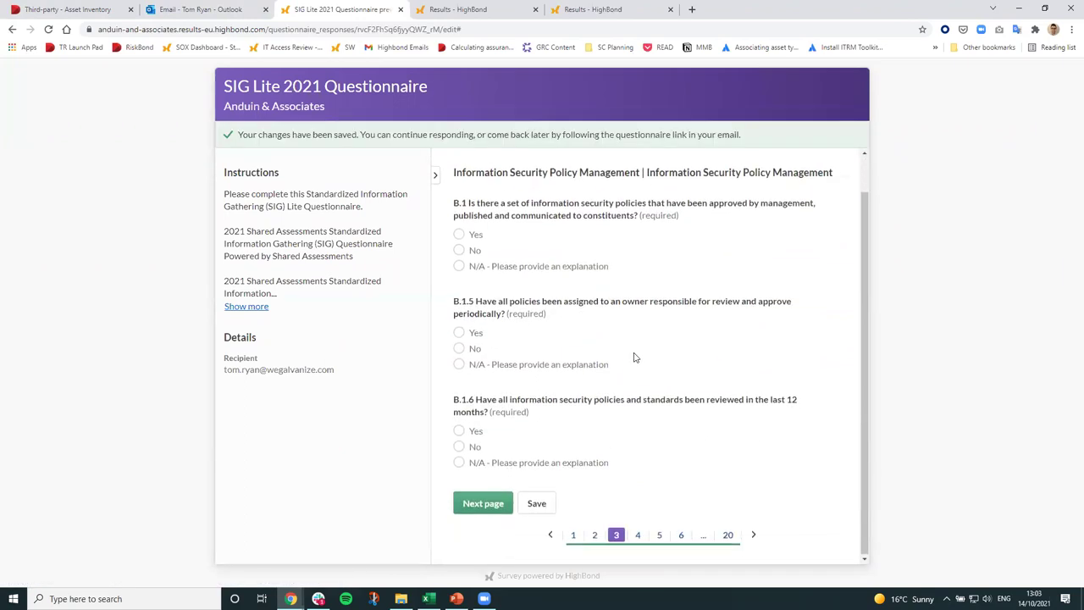
{"action": "left_click", "coordinate": [660, 534]}
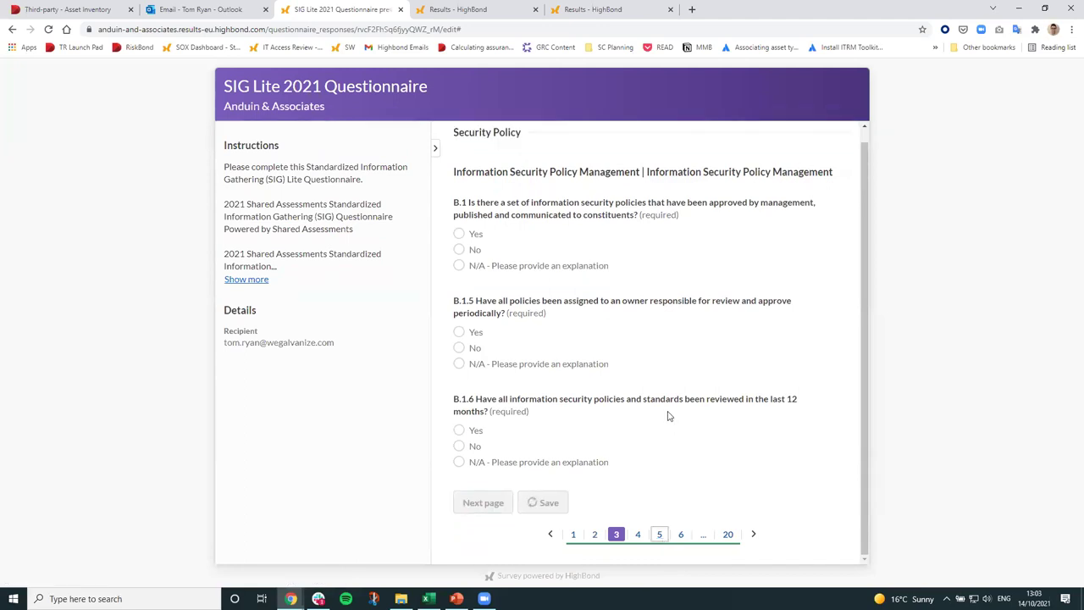
{"action": "scroll", "coordinate": [667, 416], "scroll_direction": "down", "scroll_amount": 6}
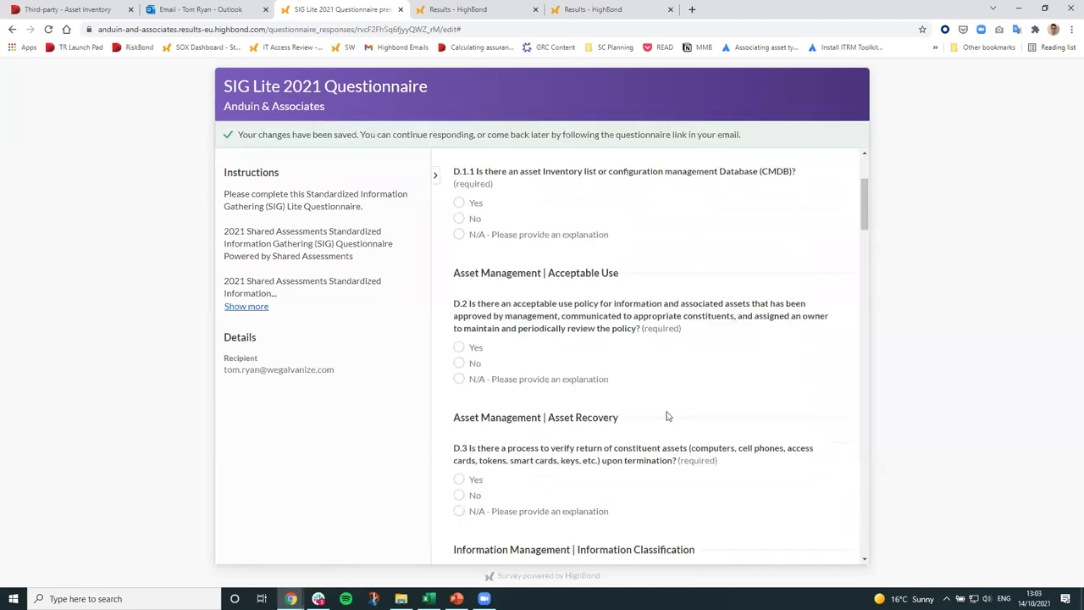
{"action": "scroll", "coordinate": [665, 416], "scroll_direction": "down", "scroll_amount": 3}
{"action": "scroll", "coordinate": [678, 373], "scroll_direction": "down", "scroll_amount": 15}
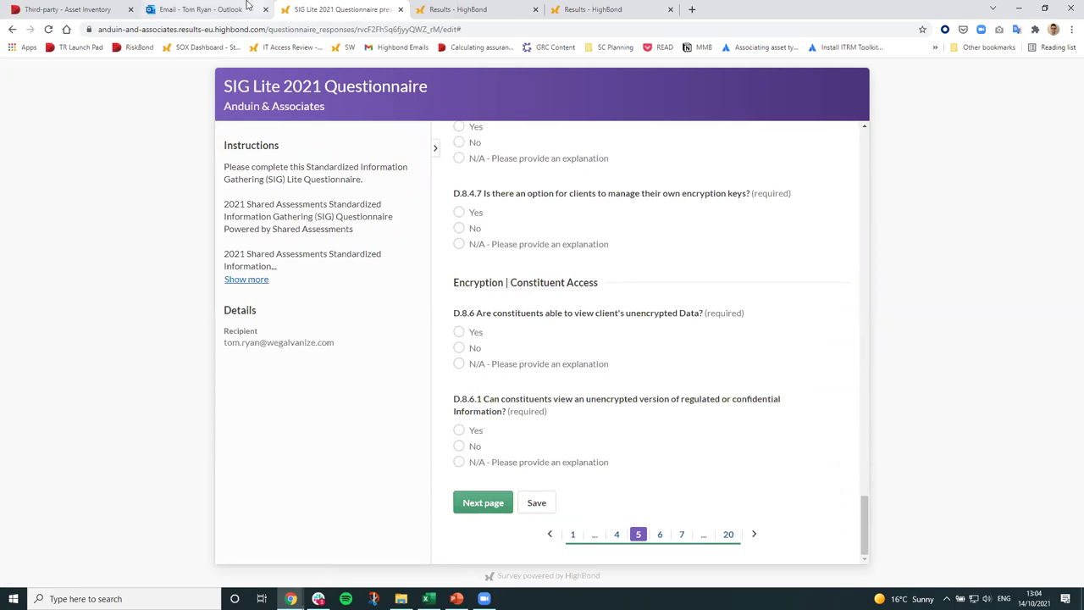
Switch back to the Third-party - Asset Inventory tab showing Salesforce at 05 - Pending Assessment
{"action": "left_click", "coordinate": [51, 9]}
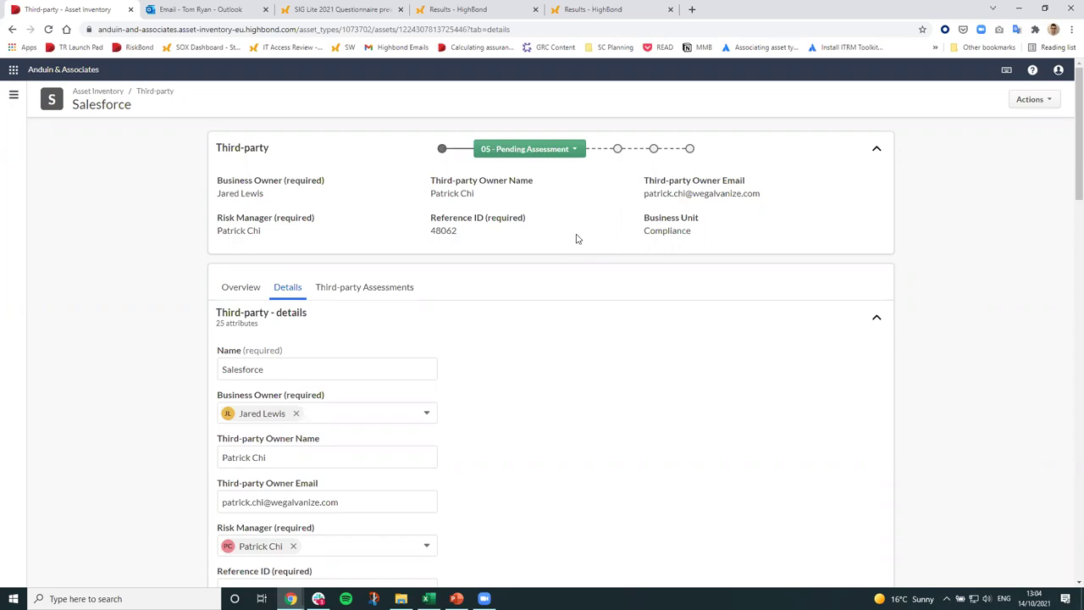
Review Salesforce's pending assessment options and its CAIQ Lite Risk Level field
{"action": "left_click", "coordinate": [535, 151]}
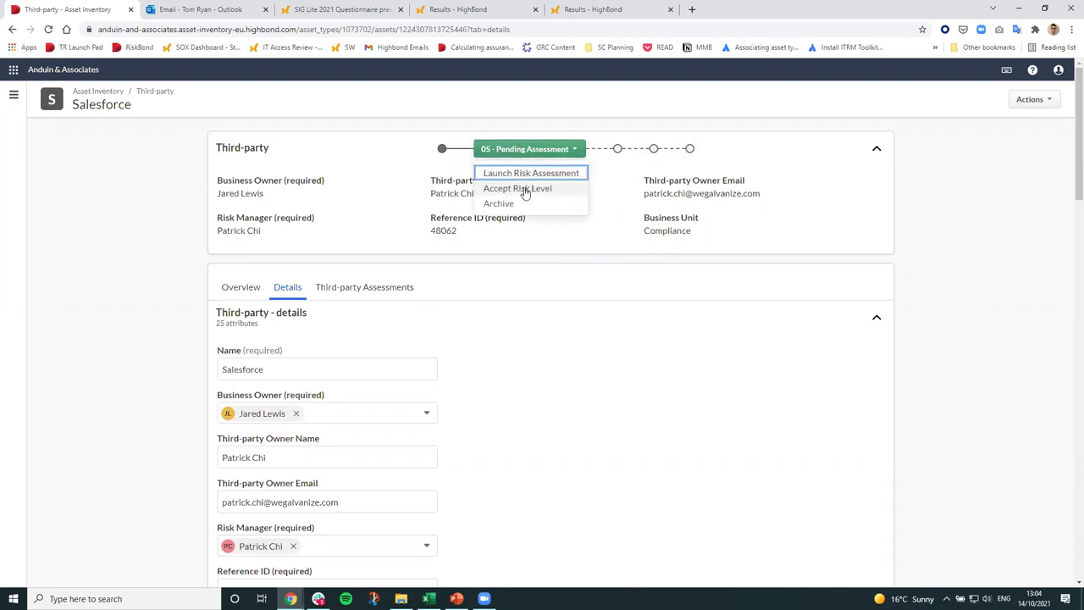
{"action": "scroll", "coordinate": [530, 288], "scroll_direction": "down", "scroll_amount": 10}
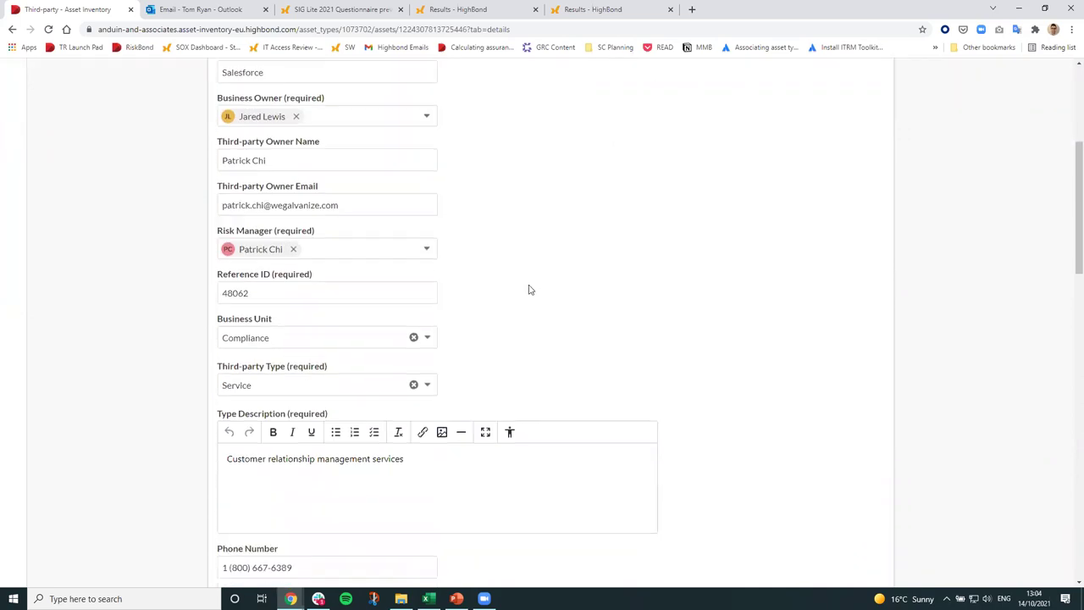
{"action": "scroll", "coordinate": [525, 290], "scroll_direction": "down", "scroll_amount": 3}
{"action": "scroll", "coordinate": [509, 288], "scroll_direction": "up", "scroll_amount": 1}
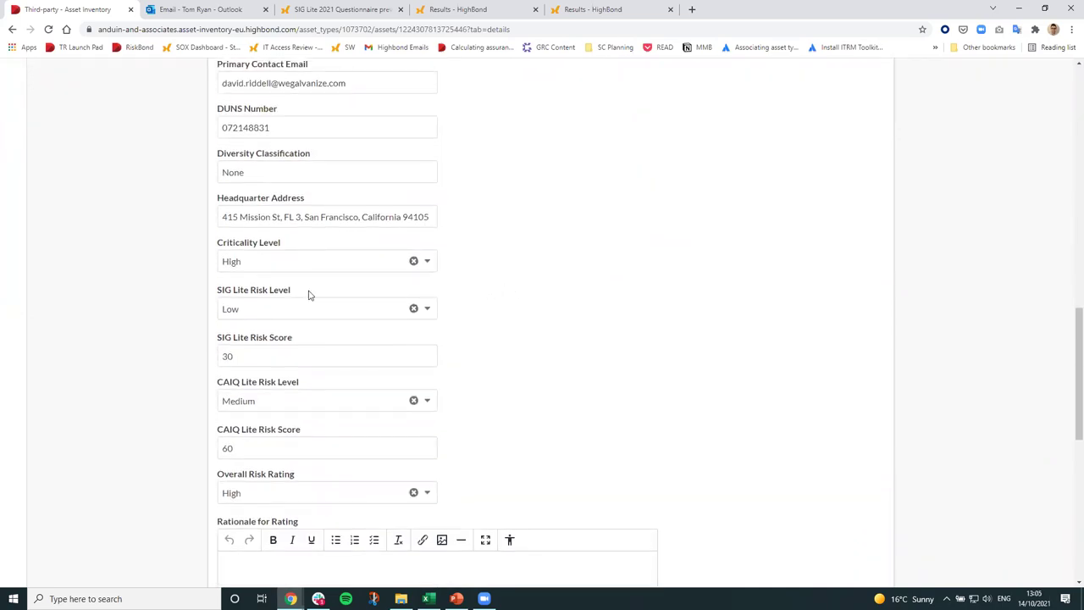
{"action": "left_click_drag", "start_coordinate": [308, 294], "coordinate": [200, 294]}
{"action": "left_click_drag", "start_coordinate": [334, 382], "coordinate": [213, 382]}
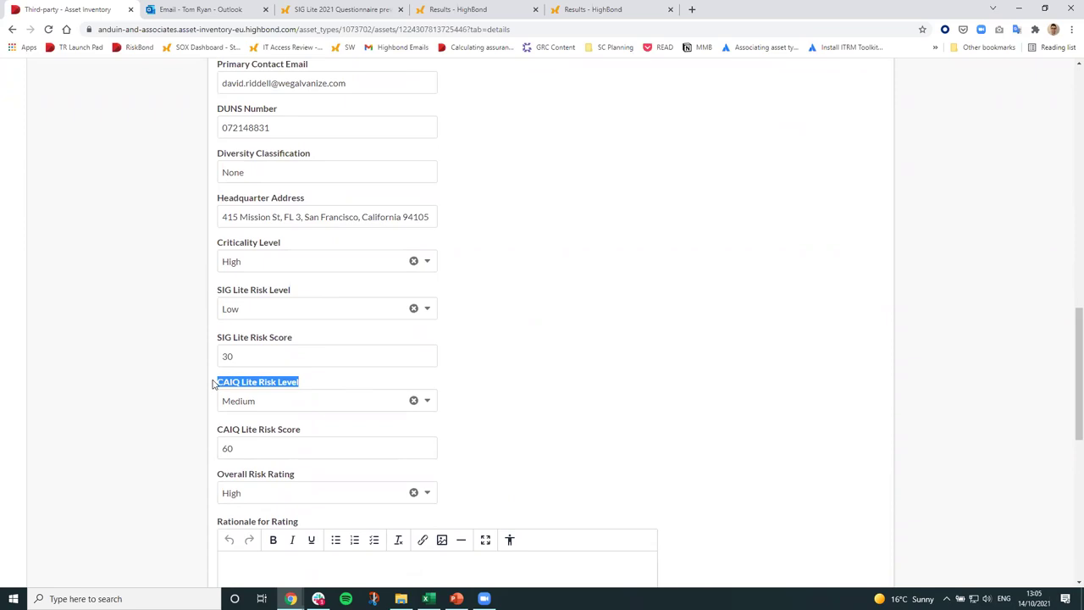
{"action": "left_click", "coordinate": [579, 361]}
{"action": "scroll", "coordinate": [579, 359], "scroll_direction": "up", "scroll_amount": 10}
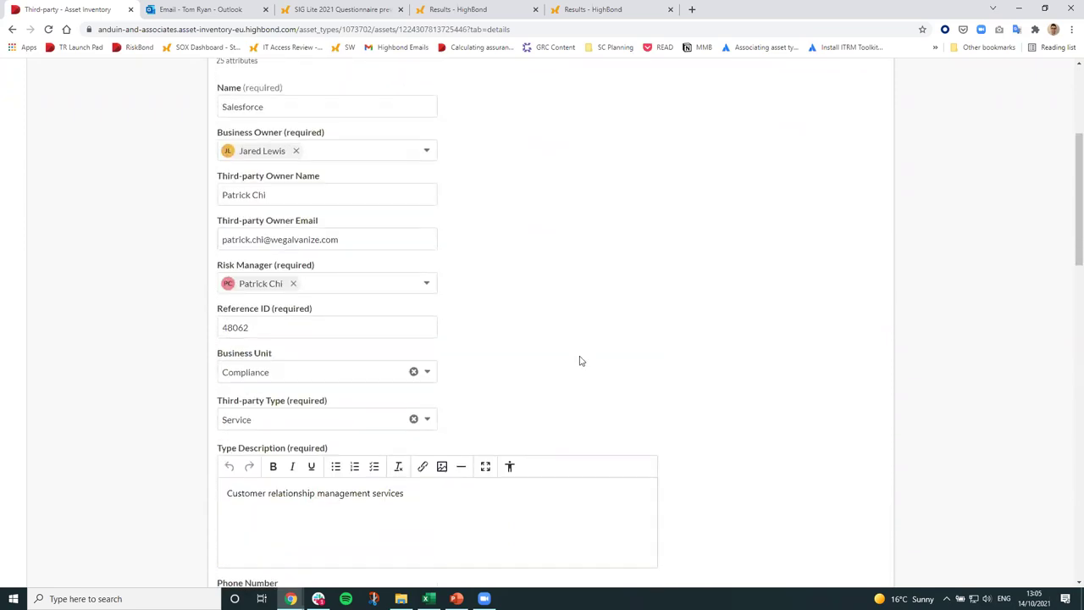
Accept the risk level, advancing Salesforce to 06 - Pending Review
{"action": "left_click", "coordinate": [542, 150]}
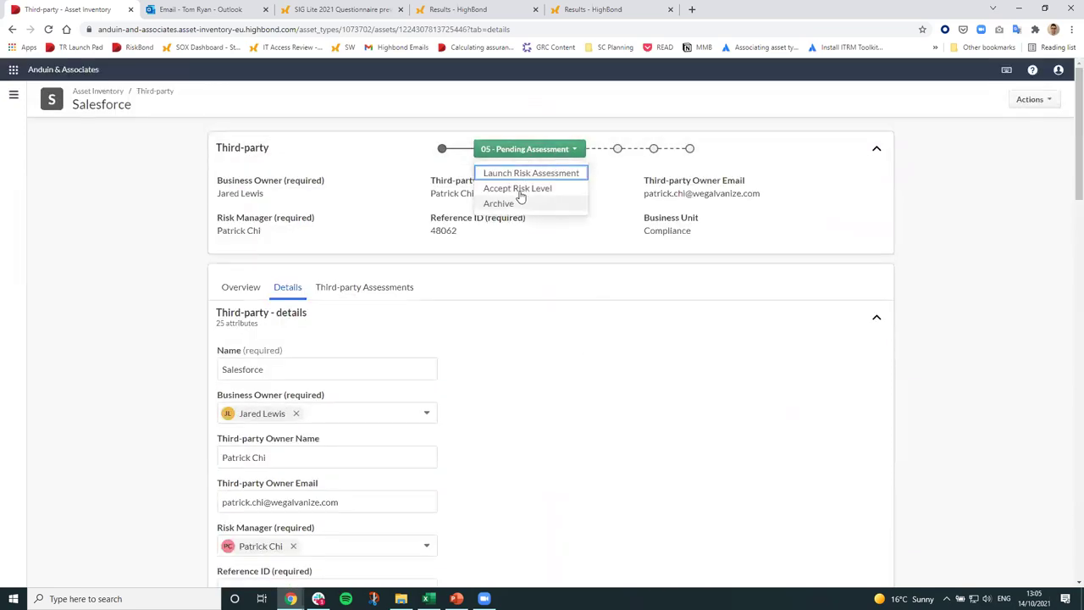
{"action": "left_click", "coordinate": [521, 191]}
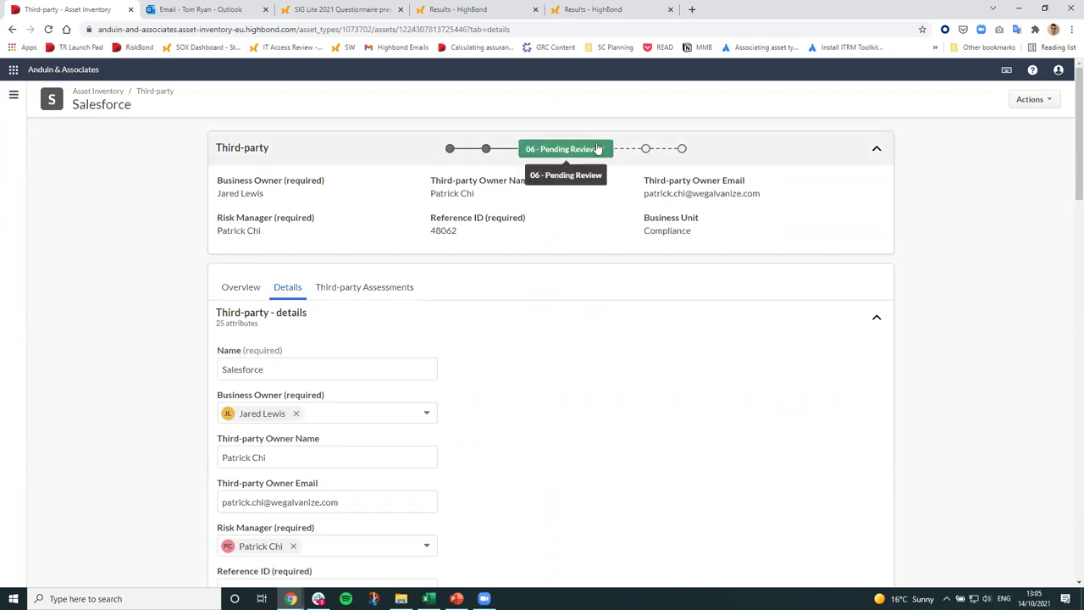
{"action": "left_click", "coordinate": [598, 149]}
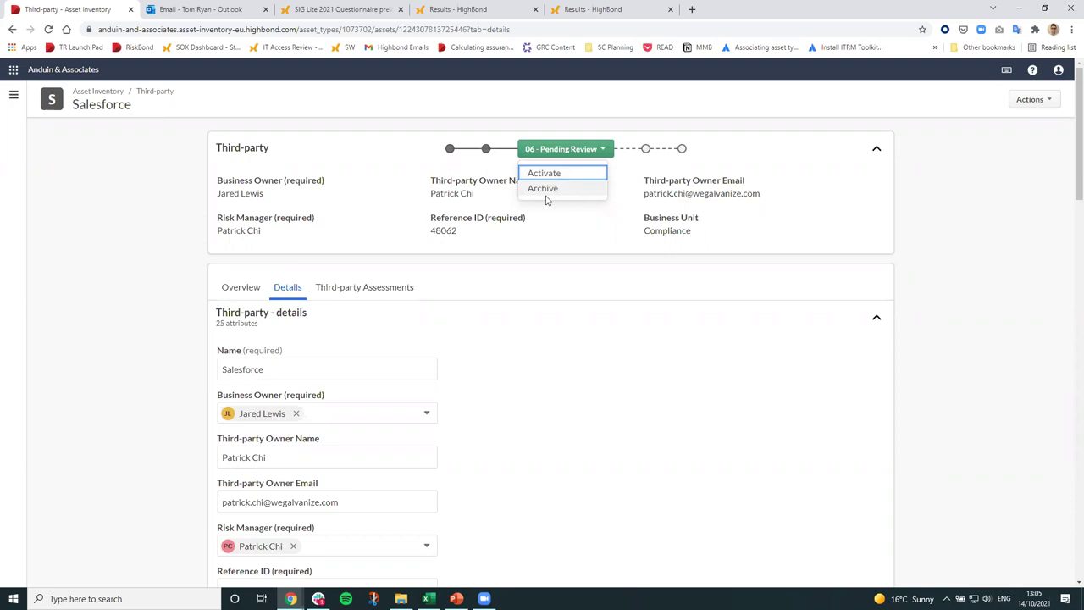
Show the Salesforce Overview tab, which currently lists no findings
{"action": "left_click", "coordinate": [244, 289]}
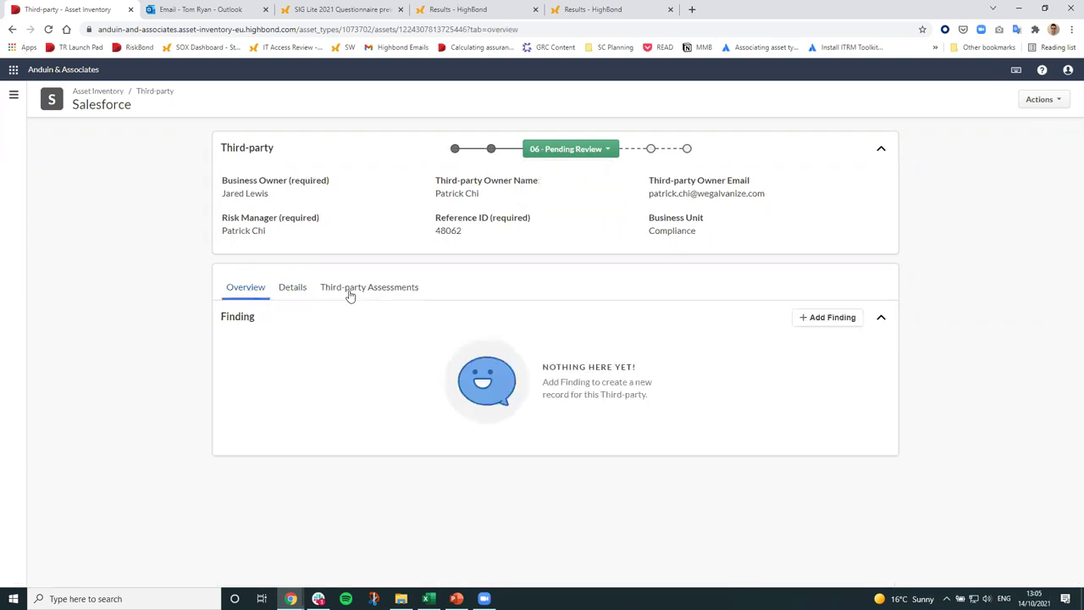
{"action": "left_click_drag", "start_coordinate": [695, 385], "coordinate": [490, 353]}
{"action": "left_click", "coordinate": [587, 342]}
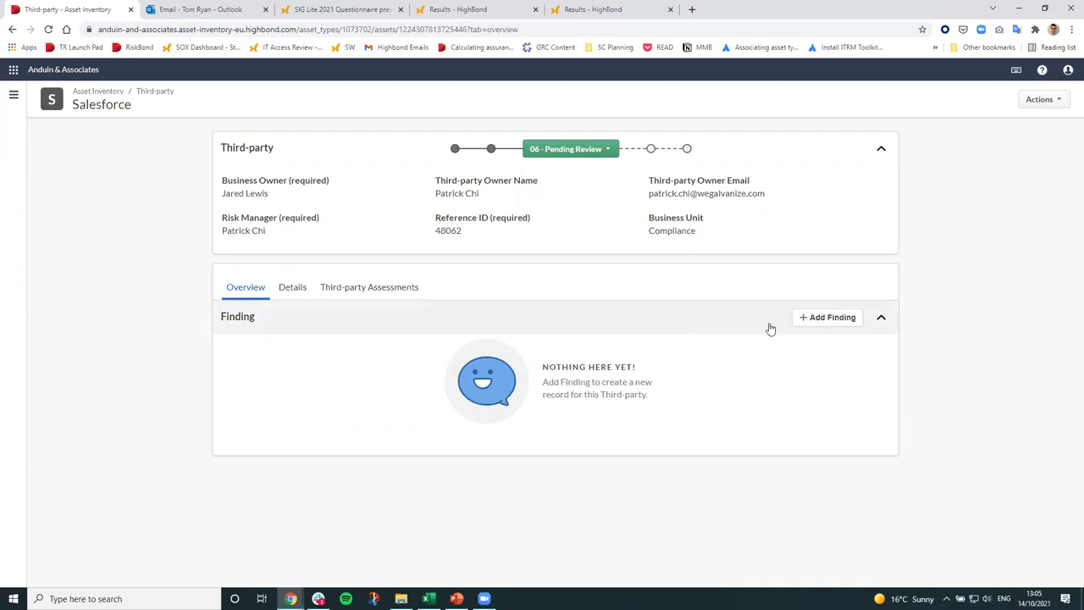
Add a finding named 'SOC 2 report out of date' and look over its new record
{"action": "left_click", "coordinate": [820, 326]}
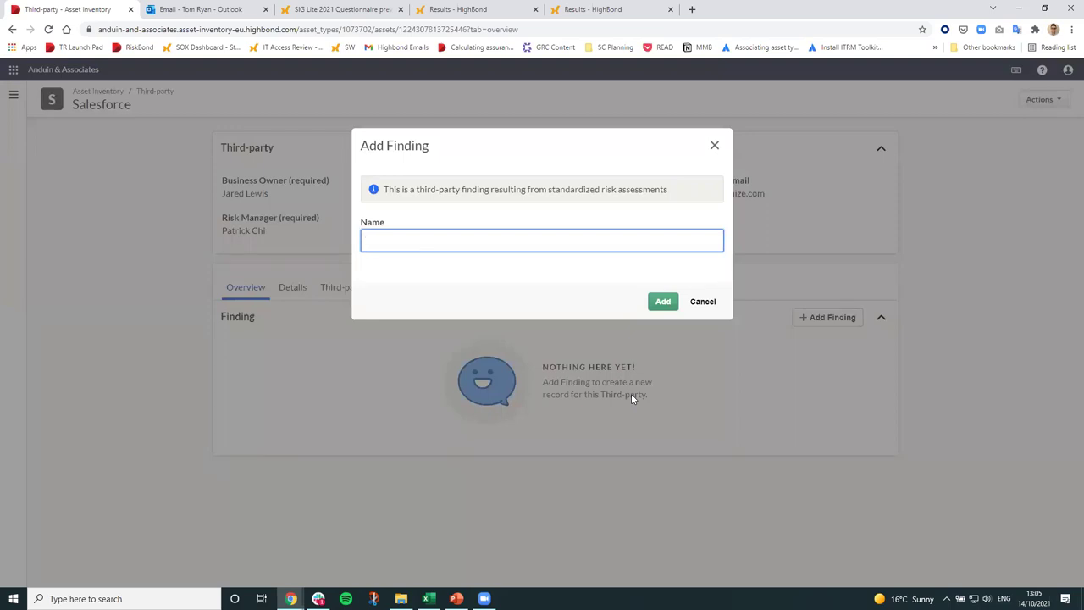
{"action": "type", "text": "SOC 2 Report Out of Da"}
{"action": "key", "text": "BackSpace"}
{"action": "key", "text": "BackSpace"}
{"action": "key", "text": "BackSpace"}
{"action": "key", "text": "BackSpace"}
{"action": "key", "text": "BackSpace"}
{"action": "key", "text": "BackSpace"}
{"action": "key", "text": "BackSpace"}
{"action": "key", "text": "BackSpace"}
{"action": "key", "text": "BackSpace"}
{"action": "key", "text": "BackSpace"}
{"action": "key", "text": "BackSpace"}
{"action": "key", "text": "BackSpace"}
{"action": "key", "text": "BackSpace"}
{"action": "key", "text": "BackSpace"}
{"action": "key", "text": "BackSpace"}
{"action": "key", "text": "BackSpace"}
{"action": "type", "text": "report out of date"}
{"action": "left_click", "coordinate": [665, 305]}
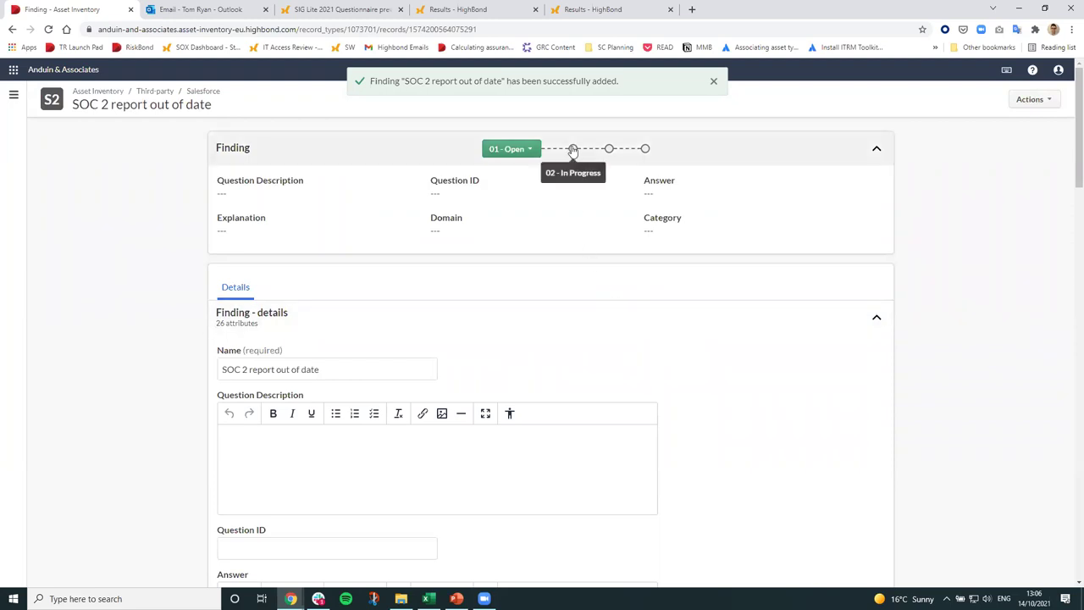
{"action": "scroll", "coordinate": [571, 257], "scroll_direction": "down", "scroll_amount": 2}
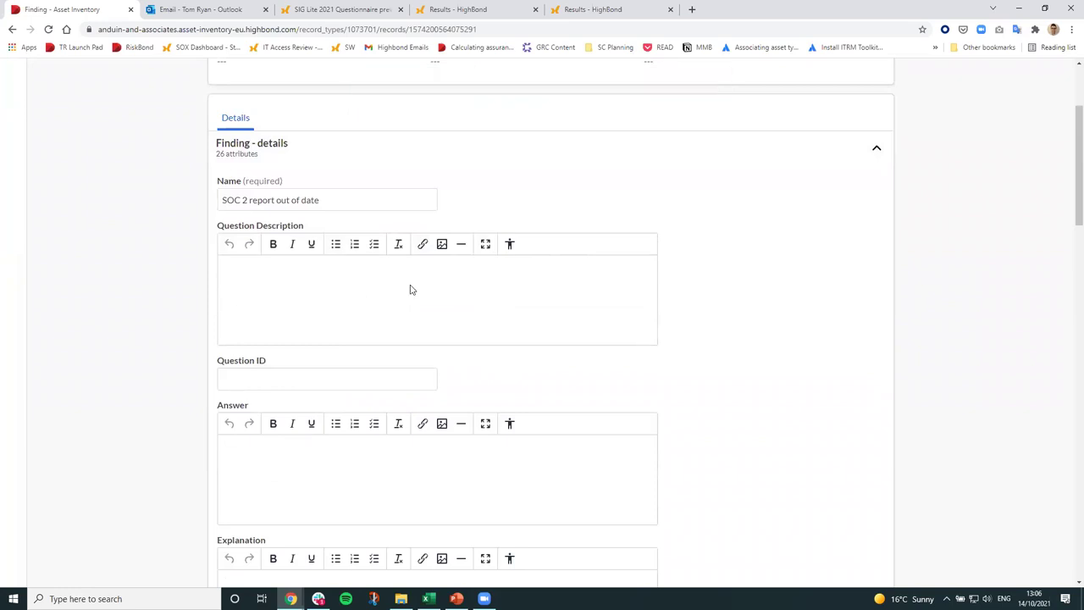
{"action": "scroll", "coordinate": [410, 290], "scroll_direction": "down", "scroll_amount": 3}
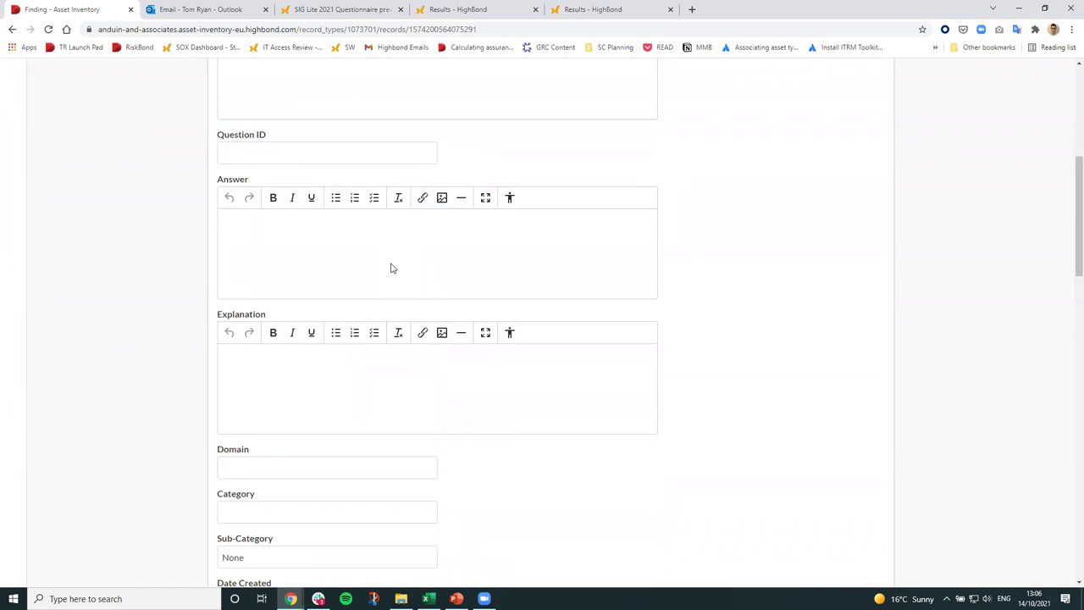
{"action": "scroll", "coordinate": [535, 294], "scroll_direction": "up", "scroll_amount": 3}
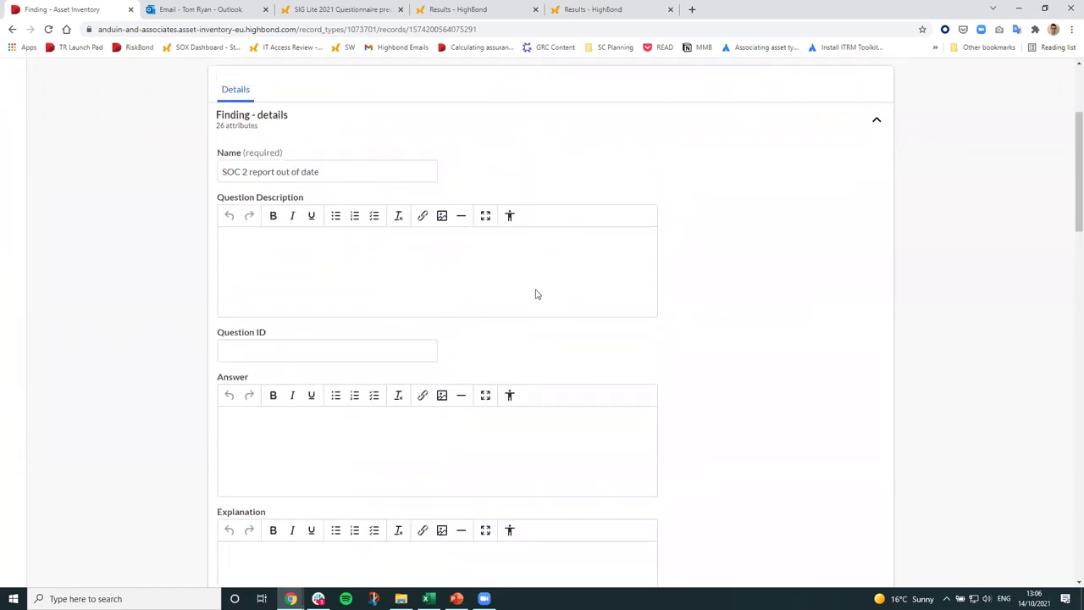
{"action": "scroll", "coordinate": [535, 294], "scroll_direction": "up", "scroll_amount": 2}
Take the SOC 2 finding through Start, Review and Close, then return to Salesforce
{"action": "left_click", "coordinate": [513, 149]}
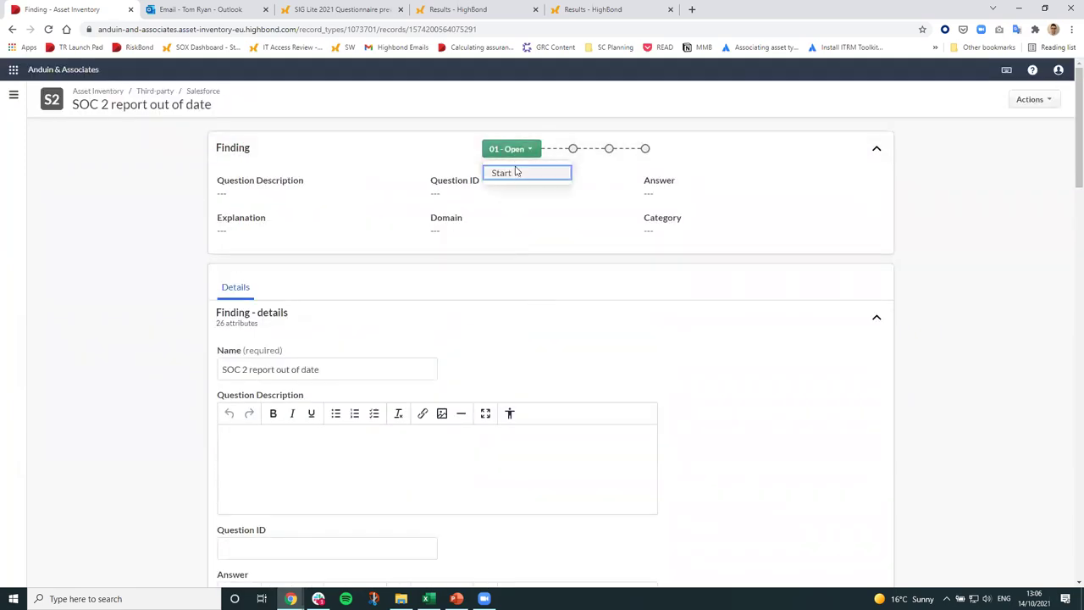
{"action": "left_click", "coordinate": [516, 173]}
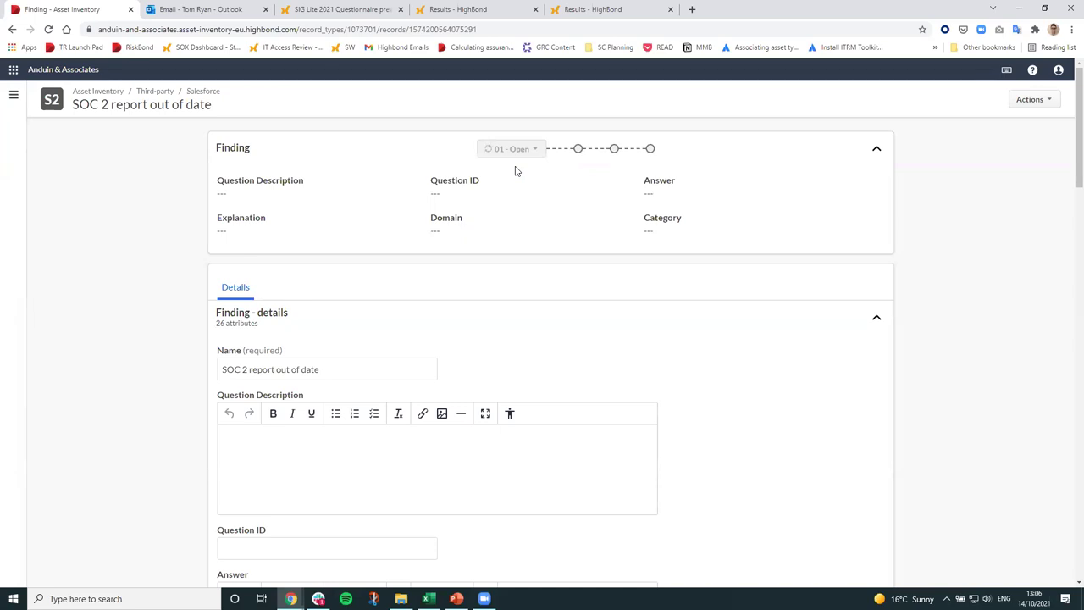
{"action": "left_click", "coordinate": [558, 157]}
{"action": "left_click", "coordinate": [559, 172]}
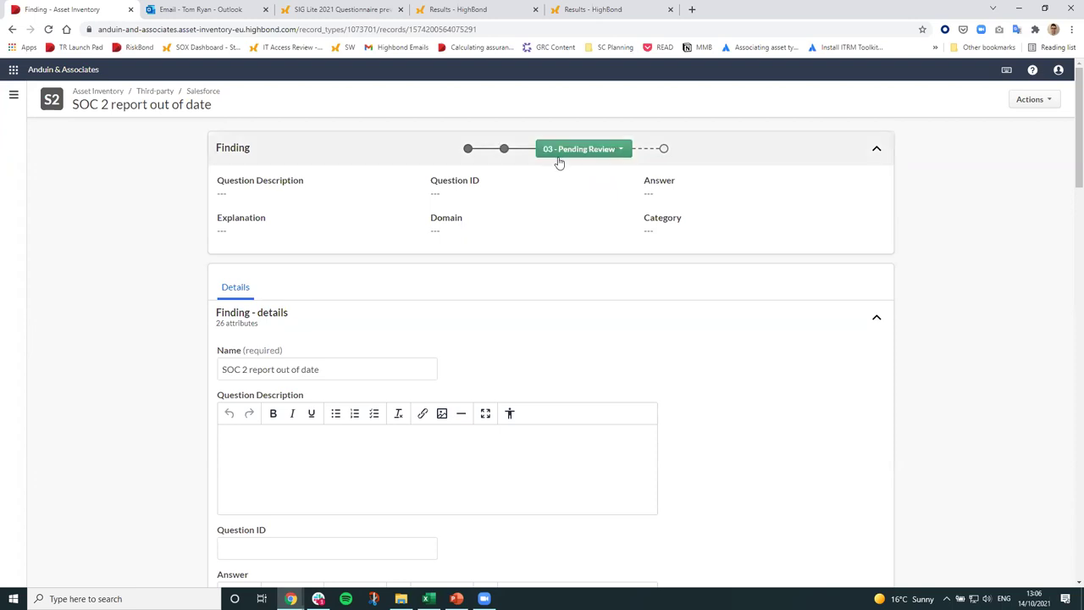
{"action": "left_click", "coordinate": [559, 157]}
{"action": "left_click", "coordinate": [560, 174]}
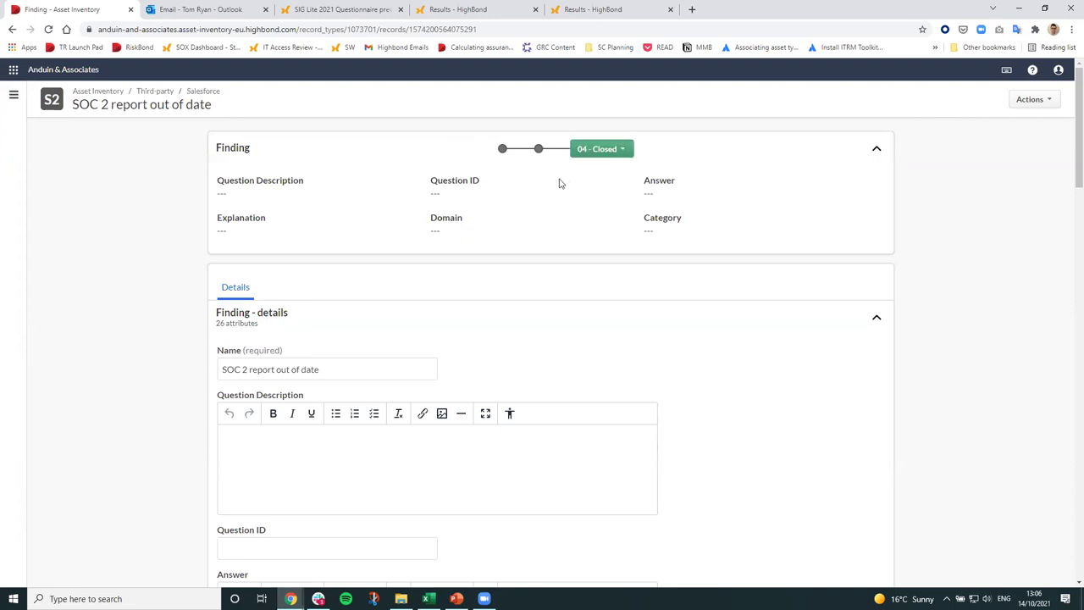
{"action": "left_click", "coordinate": [212, 93]}
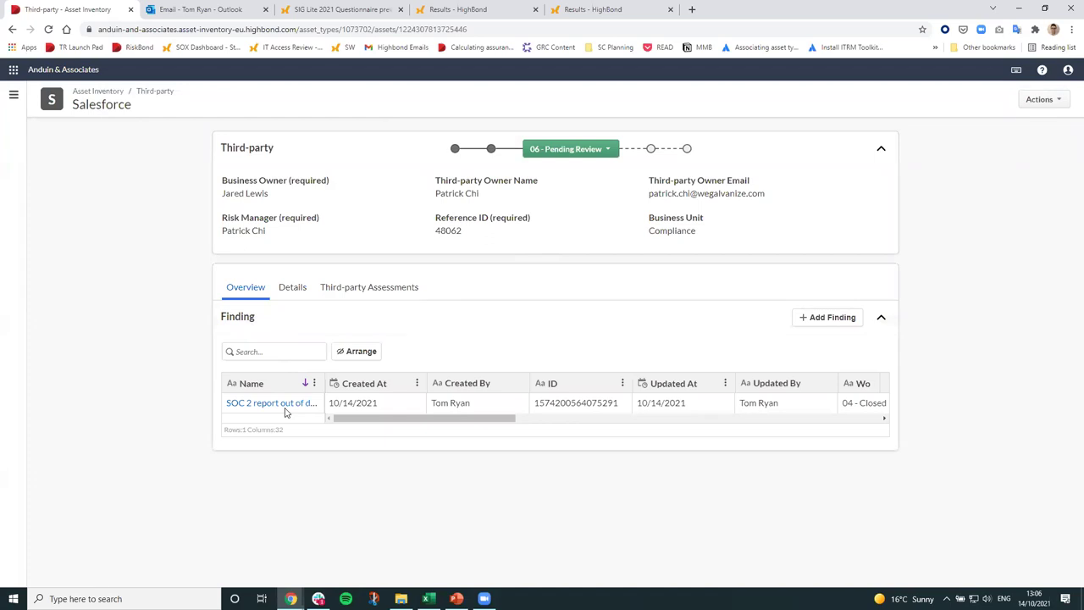
Attempt to activate Salesforce and dismiss the resulting save error
{"action": "left_click", "coordinate": [597, 153]}
{"action": "left_click", "coordinate": [569, 171]}
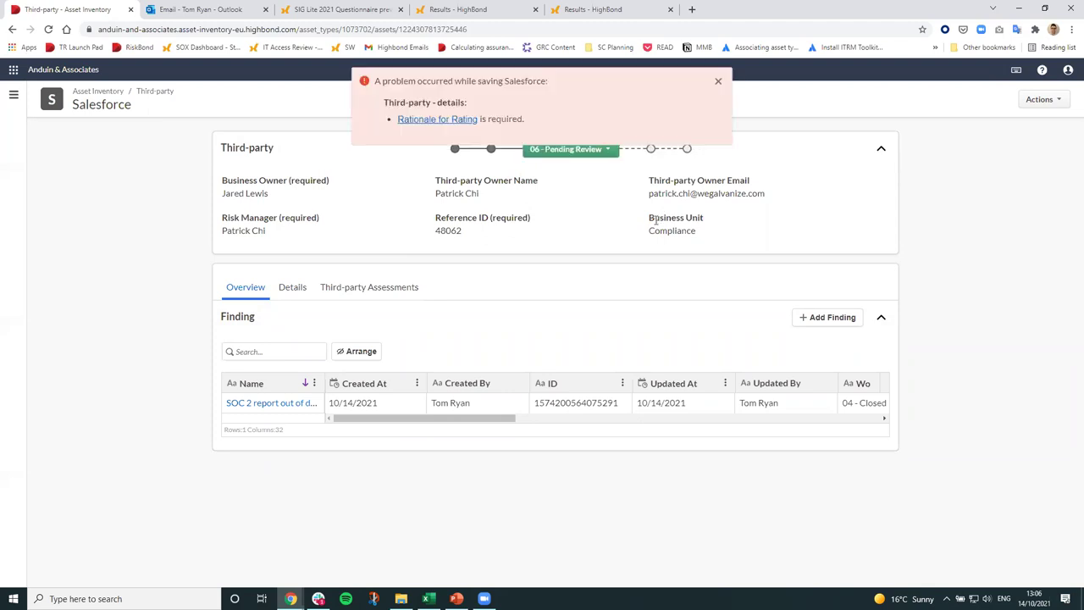
{"action": "left_click", "coordinate": [717, 81]}
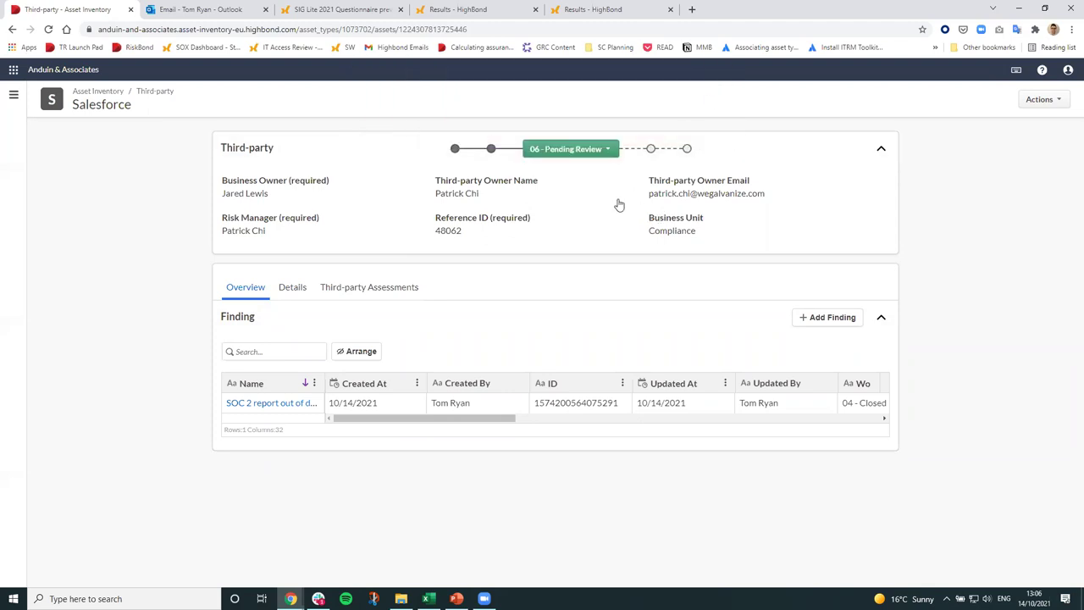
Enter 'All ok' in both Rationale for Rating and Rationale for Archive, then save
{"action": "left_click", "coordinate": [298, 288]}
{"action": "scroll", "coordinate": [545, 332], "scroll_direction": "down", "scroll_amount": 15}
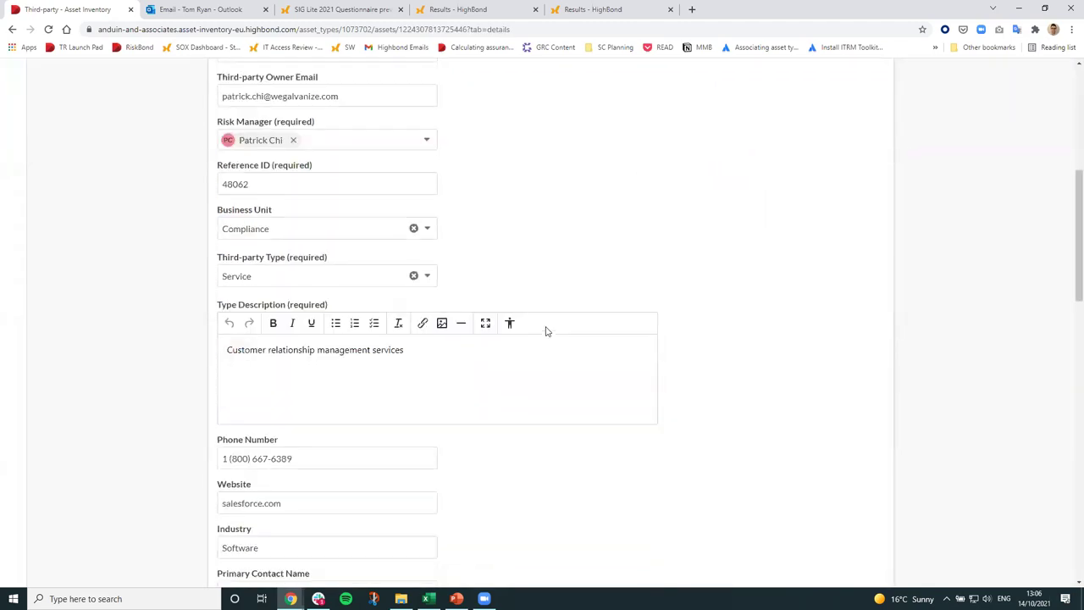
{"action": "left_click", "coordinate": [465, 286]}
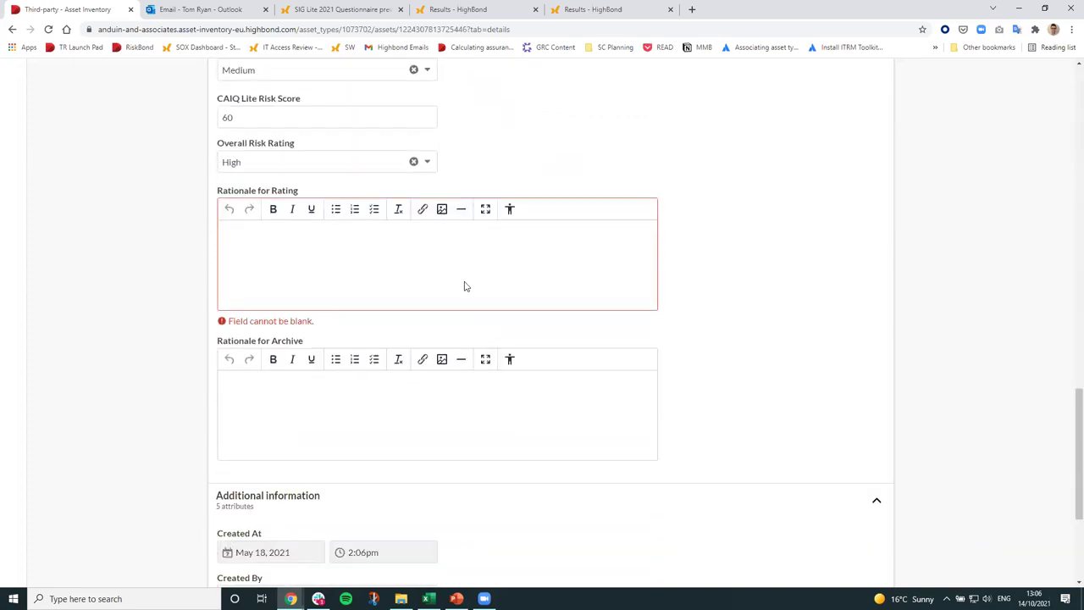
{"action": "type", "text": "All ok"}
{"action": "key", "text": "Tab"}
{"action": "type", "text": "All ok"}
{"action": "scroll", "coordinate": [466, 285], "scroll_direction": "up", "scroll_amount": 3}
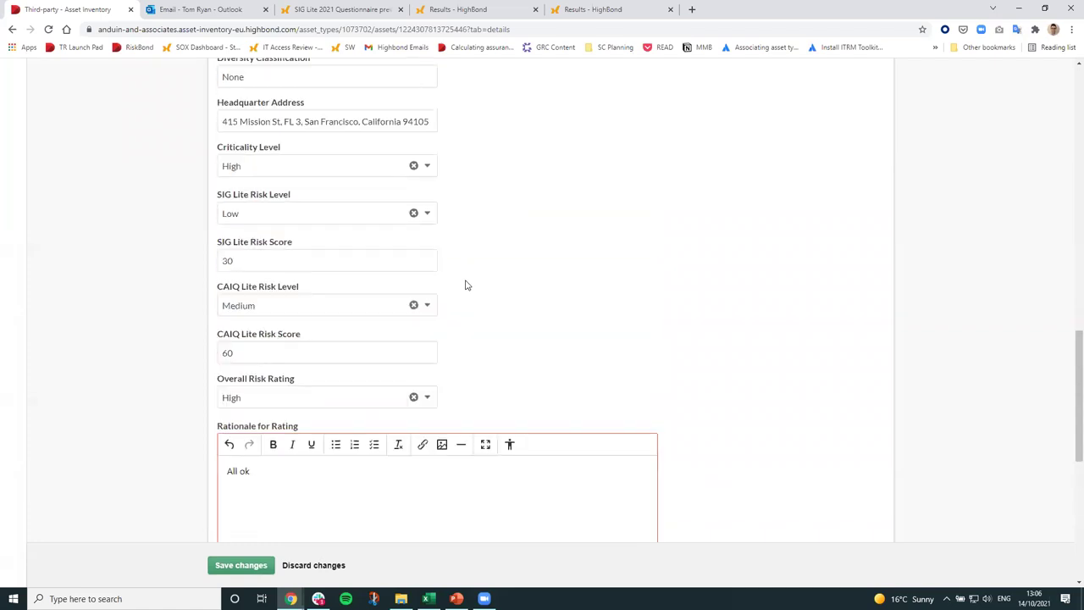
{"action": "scroll", "coordinate": [466, 285], "scroll_direction": "up", "scroll_amount": 3}
{"action": "left_click", "coordinate": [241, 564]}
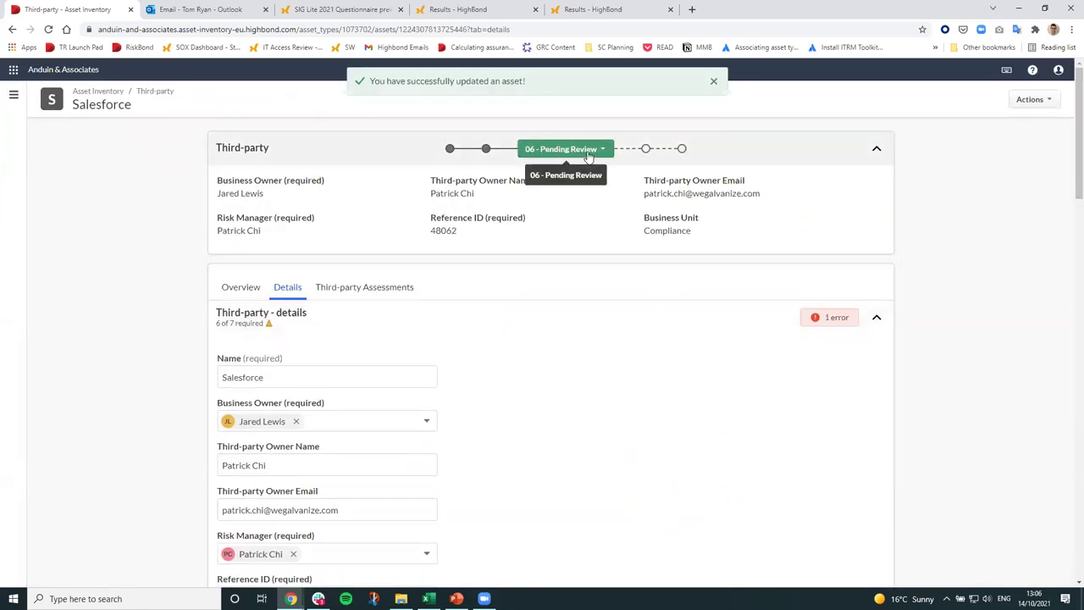
Activate Salesforce, moving it from 06 - Pending Review to 07 - Active
{"action": "left_click", "coordinate": [588, 156]}
{"action": "left_click", "coordinate": [538, 172]}
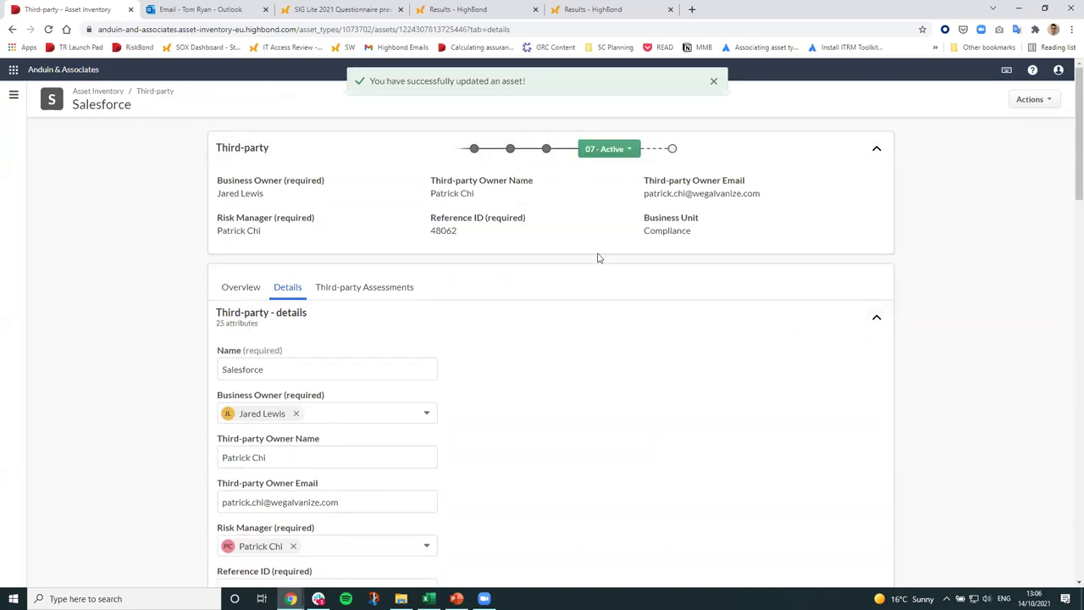
{"action": "left_click", "coordinate": [603, 152]}
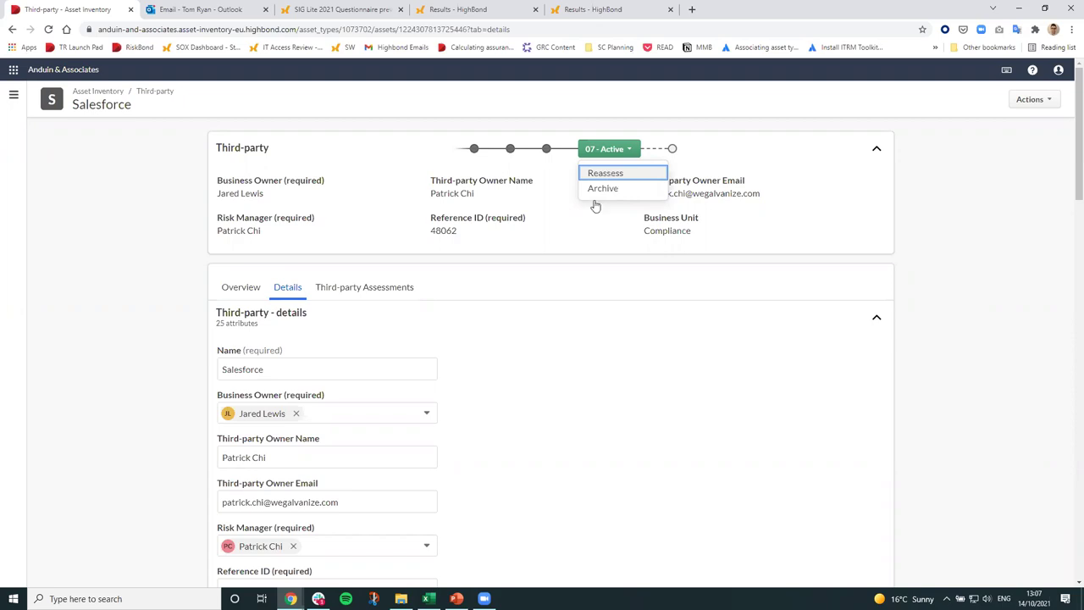
Switch to the Highbond Whiteboard deck in PowerPoint, on the Privacy by Design slide
{"action": "left_click", "coordinate": [457, 599]}
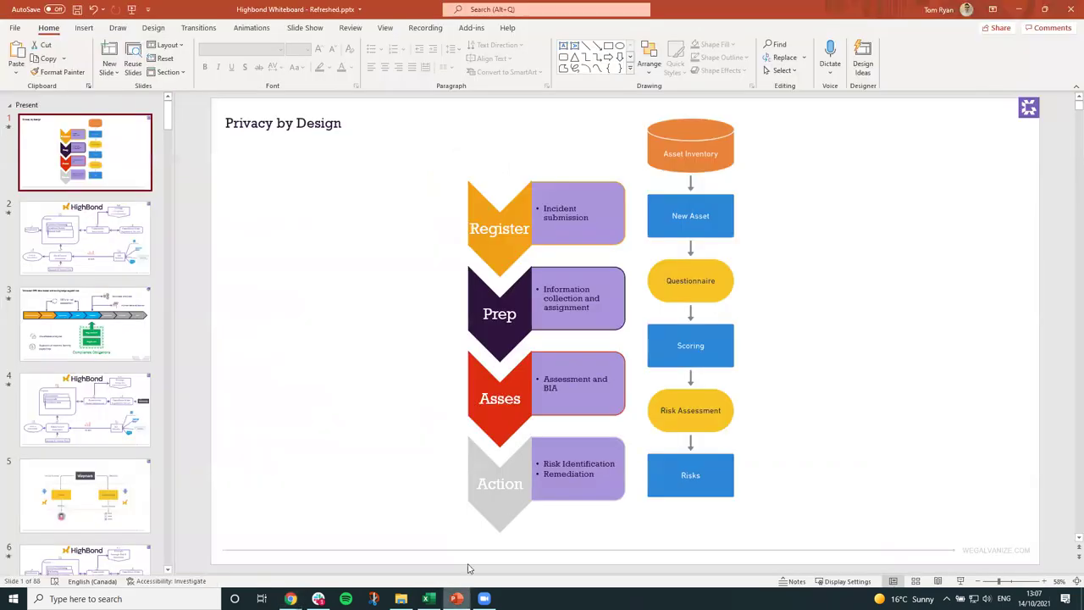
{"action": "left_click", "coordinate": [343, 125]}
{"action": "left_click_drag", "start_coordinate": [225, 124], "coordinate": [342, 125]}
{"action": "left_click", "coordinate": [342, 206]}
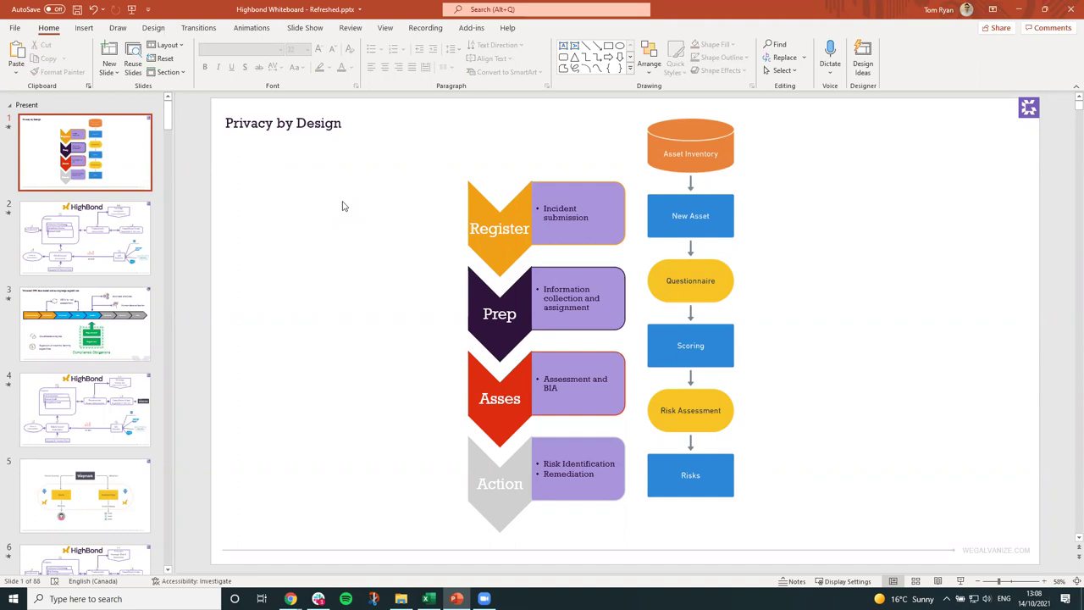
{"action": "left_click", "coordinate": [726, 141]}
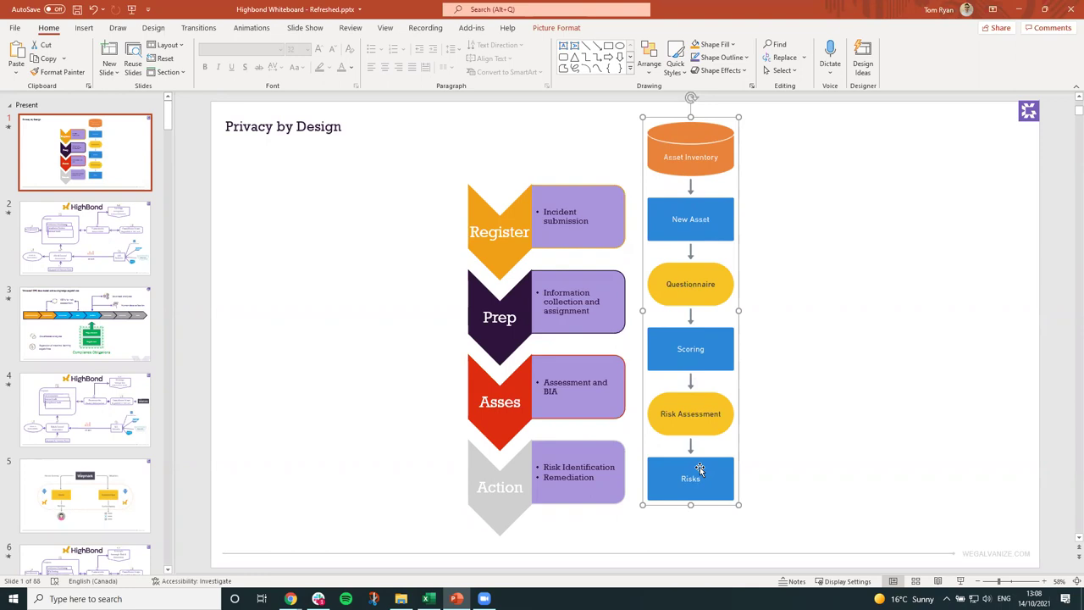
{"action": "left_click", "coordinate": [713, 549]}
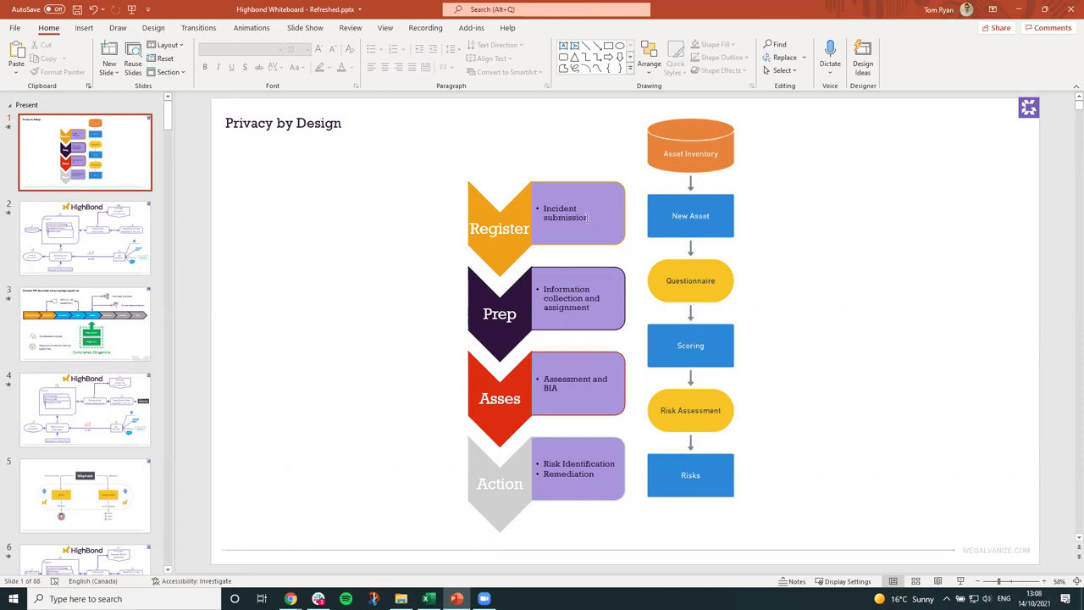
Inspect the diagram's texts: Incident submission, Information collection, Assessment and BIA, Risk Identification
{"action": "left_click_drag", "start_coordinate": [588, 218], "coordinate": [549, 211]}
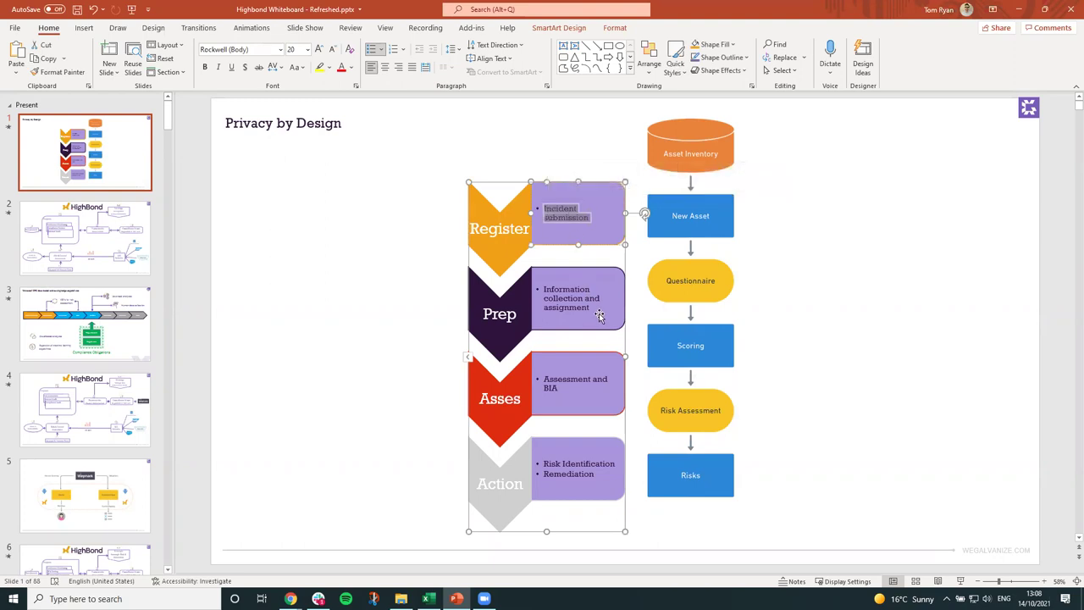
{"action": "left_click_drag", "start_coordinate": [591, 308], "coordinate": [549, 292]}
{"action": "left_click", "coordinate": [571, 314]}
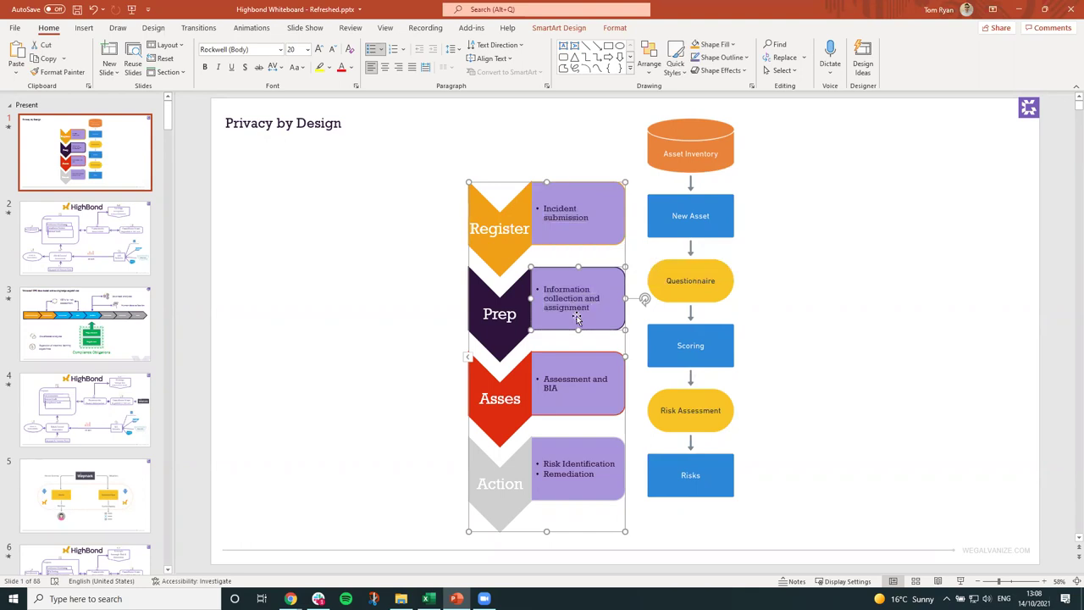
{"action": "left_click_drag", "start_coordinate": [568, 396], "coordinate": [545, 385]}
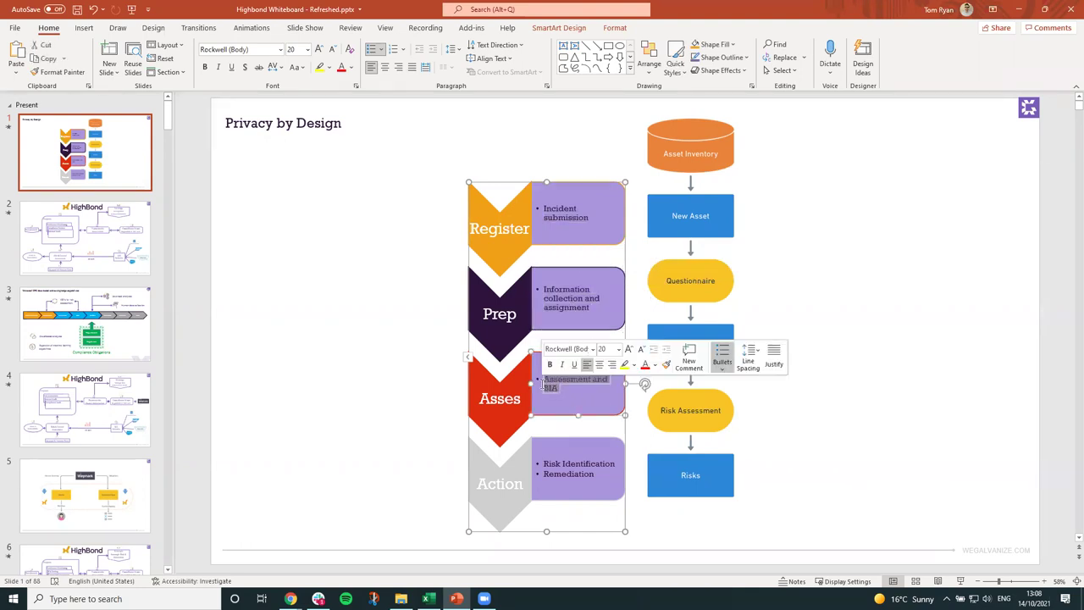
{"action": "left_click", "coordinate": [586, 462]}
{"action": "triple_click", "coordinate": [585, 462]}
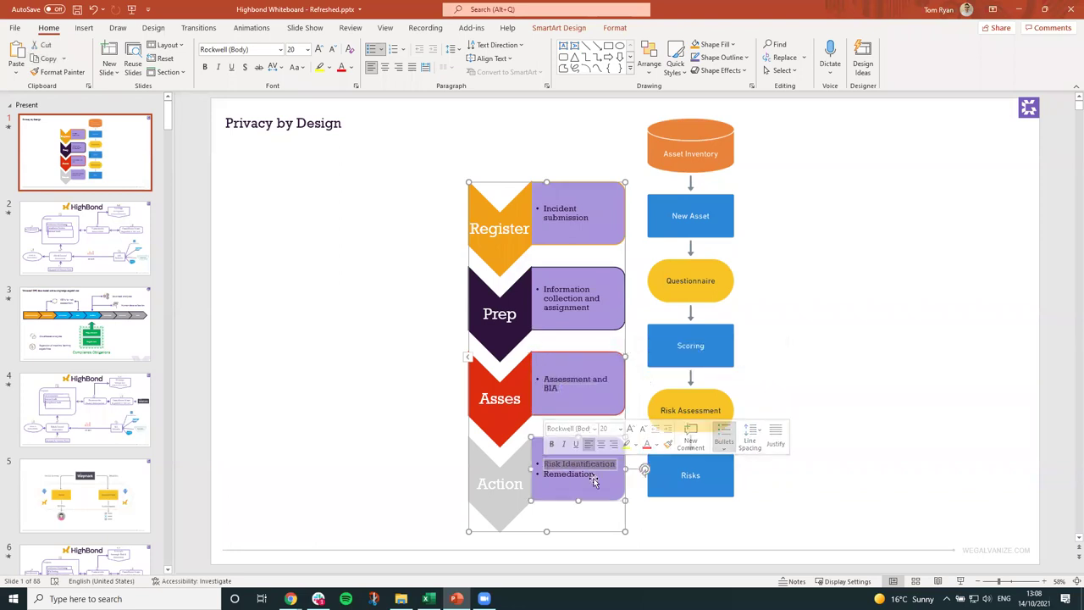
{"action": "left_click", "coordinate": [574, 476]}
{"action": "double_click", "coordinate": [574, 476]}
{"action": "left_click", "coordinate": [872, 298]}
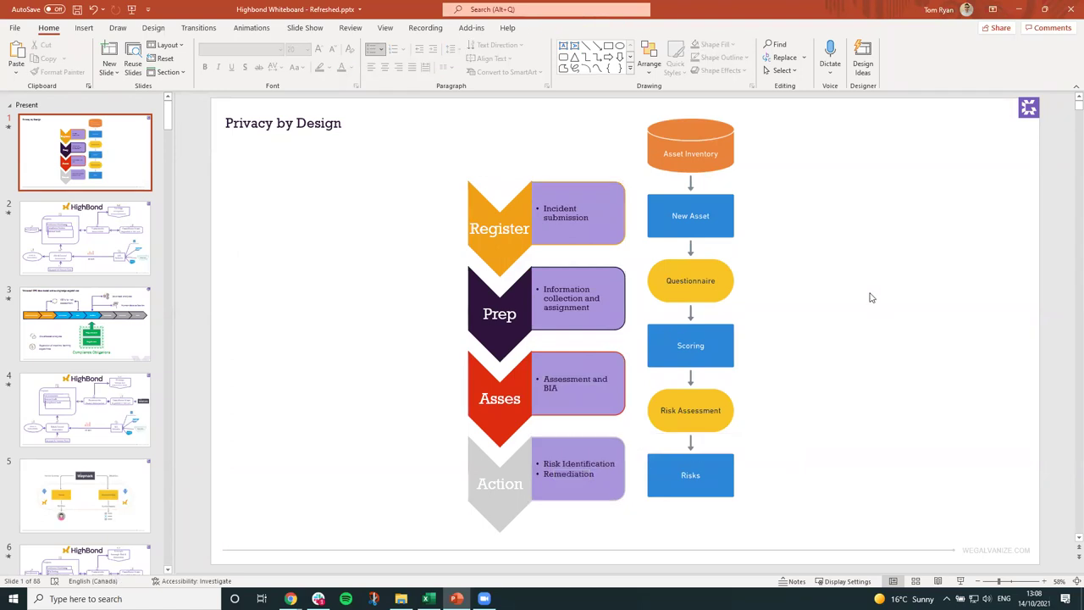
Select the flowchart picture, then the whole Register–Prep–Asses–Action stage diagram
{"action": "left_click", "coordinate": [707, 298]}
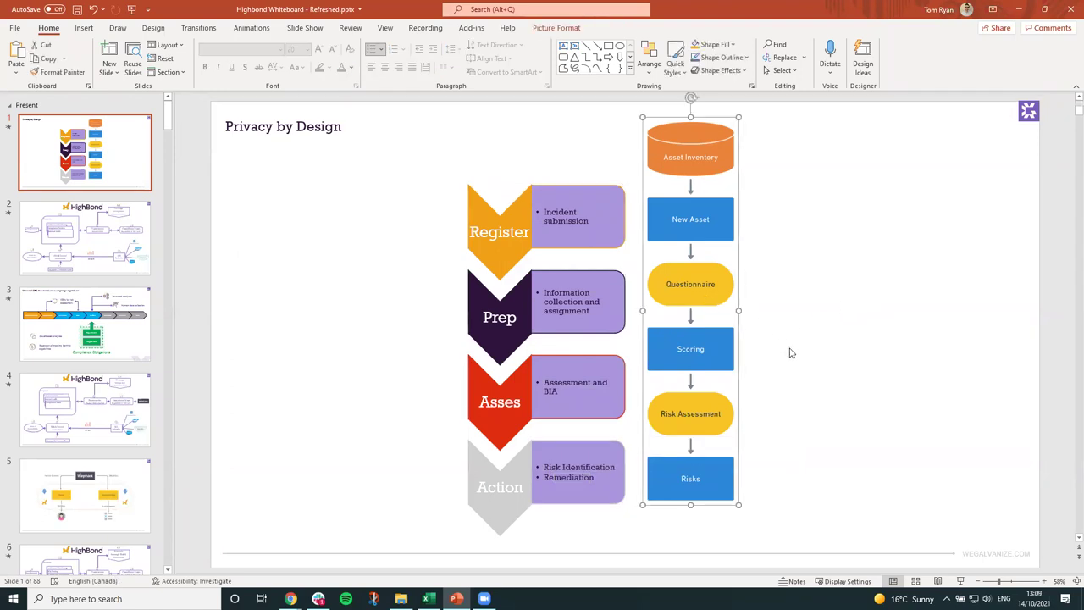
{"action": "left_click", "coordinate": [498, 306]}
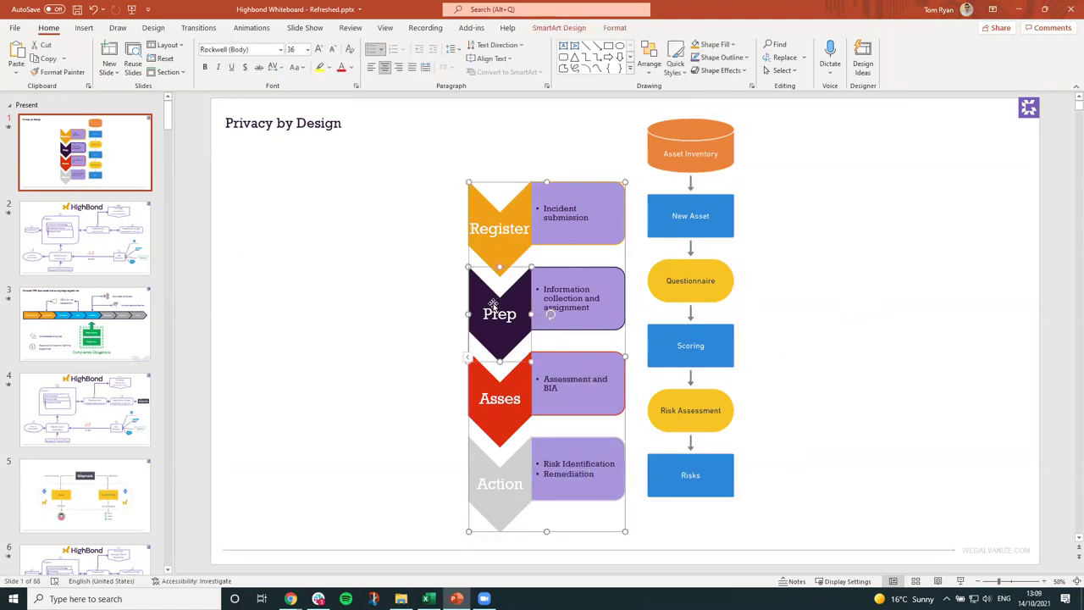
{"action": "left_click", "coordinate": [493, 178]}
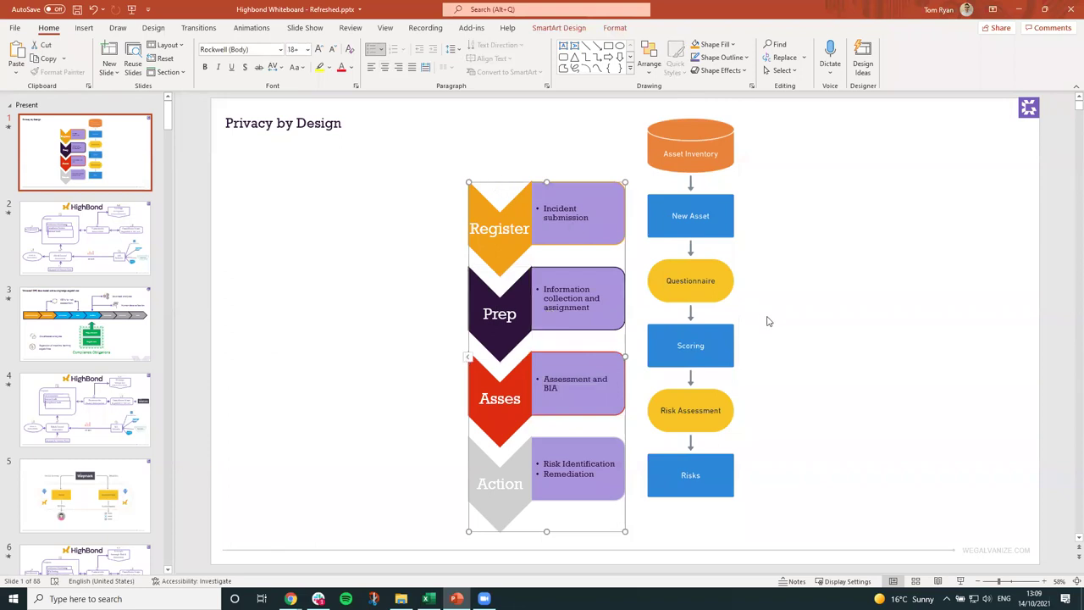
{"action": "left_click", "coordinate": [795, 328]}
{"action": "left_click", "coordinate": [581, 188]}
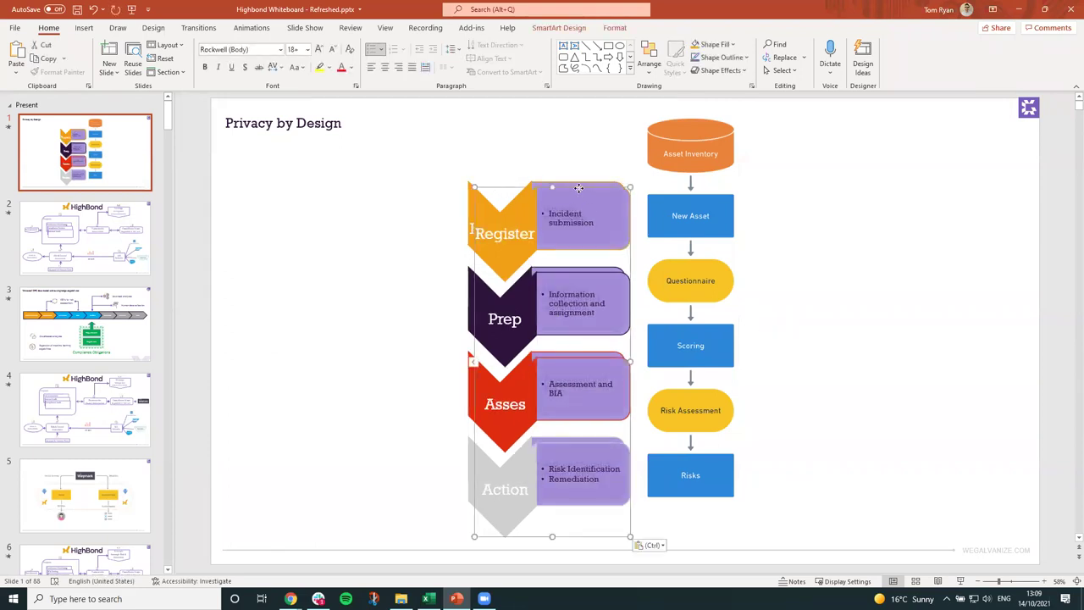
Ctrl-drag the Register–Prep–Asses–Action diagram copy to the right of the Asset Inventory flowchart
{"action": "left_click_drag", "start_coordinate": [581, 188], "coordinate": [869, 178]}
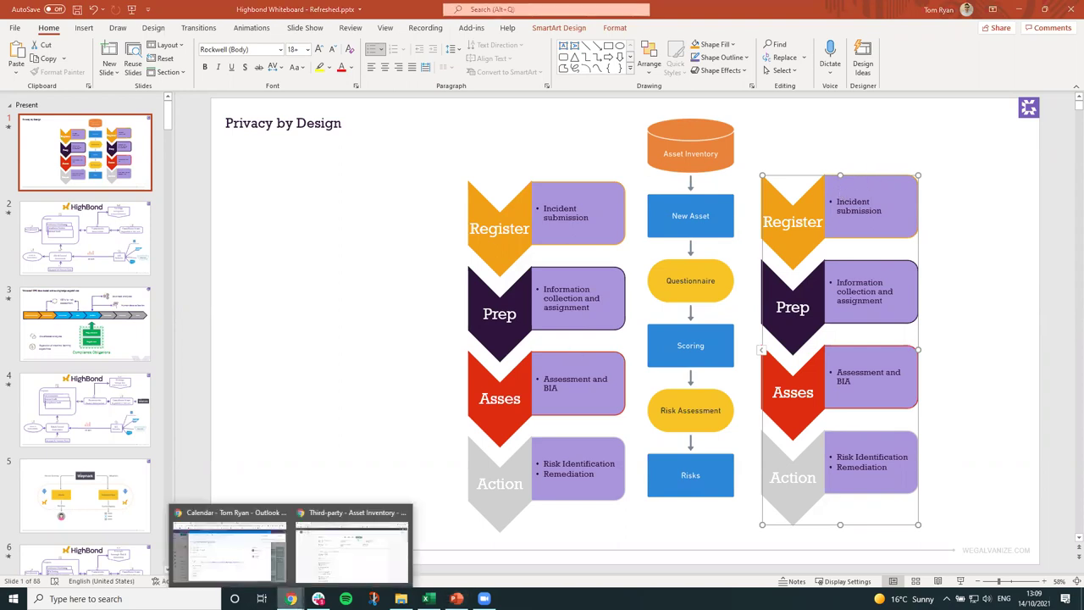
Go to the Salesforce third-party record and check its 07 - Active status options
{"action": "left_click", "coordinate": [357, 538]}
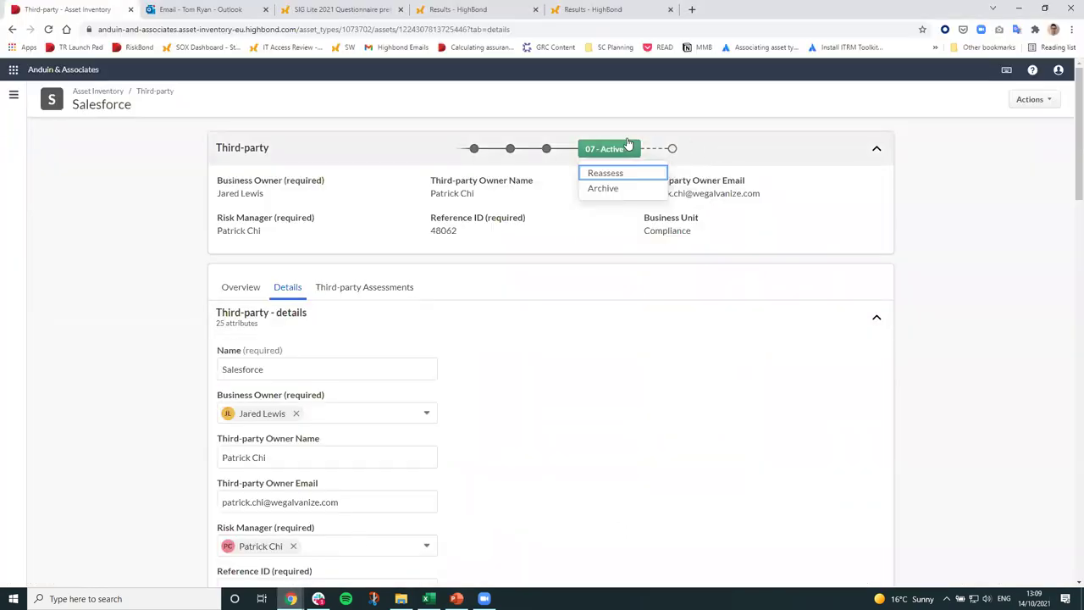
{"action": "left_click", "coordinate": [542, 150]}
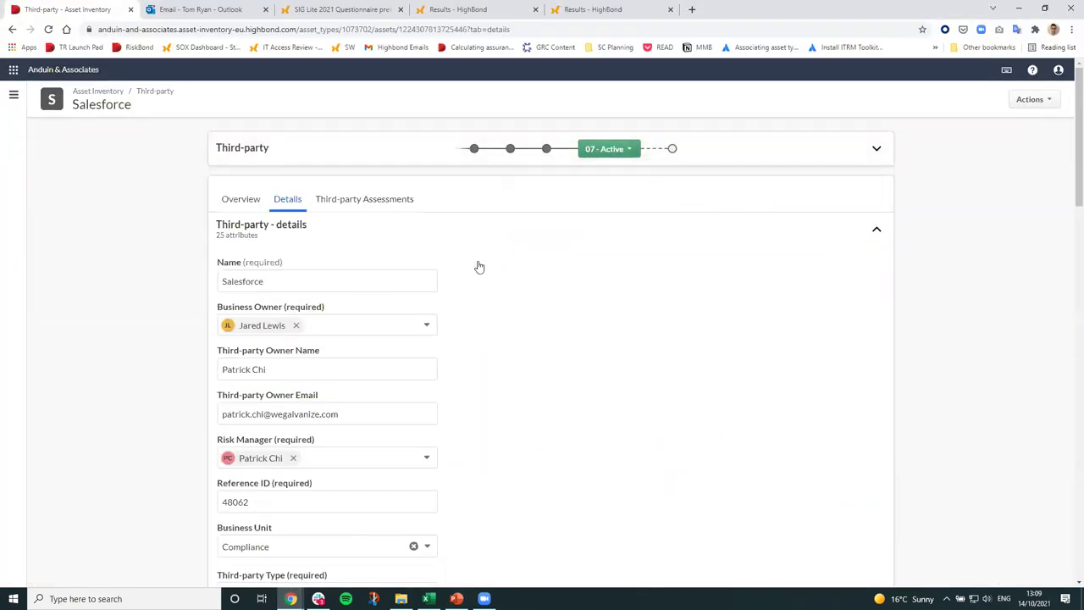
{"action": "left_click", "coordinate": [513, 146]}
{"action": "left_click", "coordinate": [603, 152]}
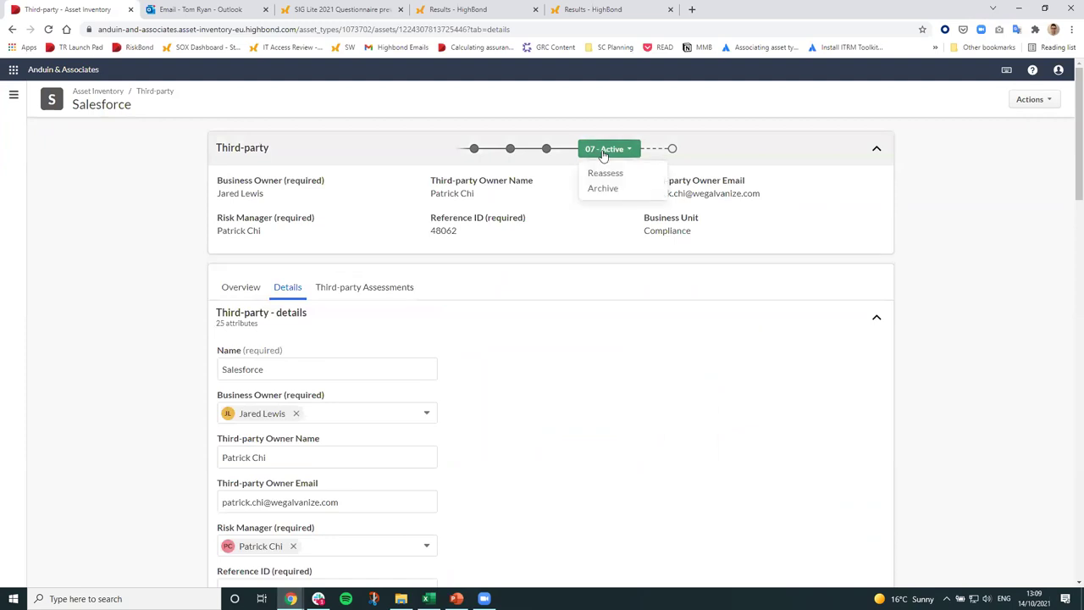
On the Overview, start a finding named 'Risk score is too high', then cancel it
{"action": "left_click", "coordinate": [243, 286]}
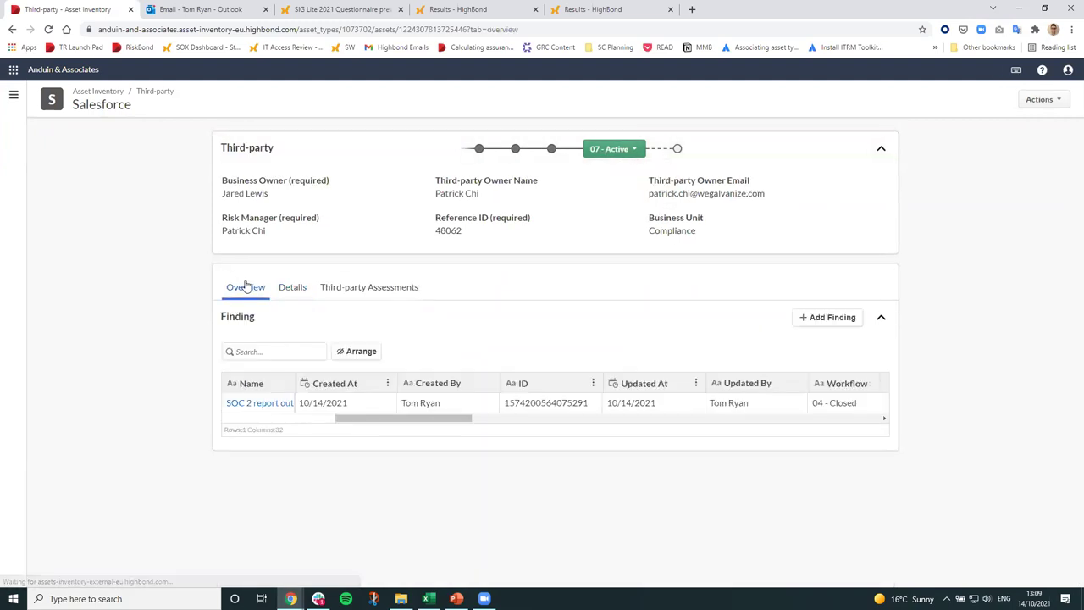
{"action": "left_click", "coordinate": [803, 317]}
{"action": "type", "text": "Risk score is too high"}
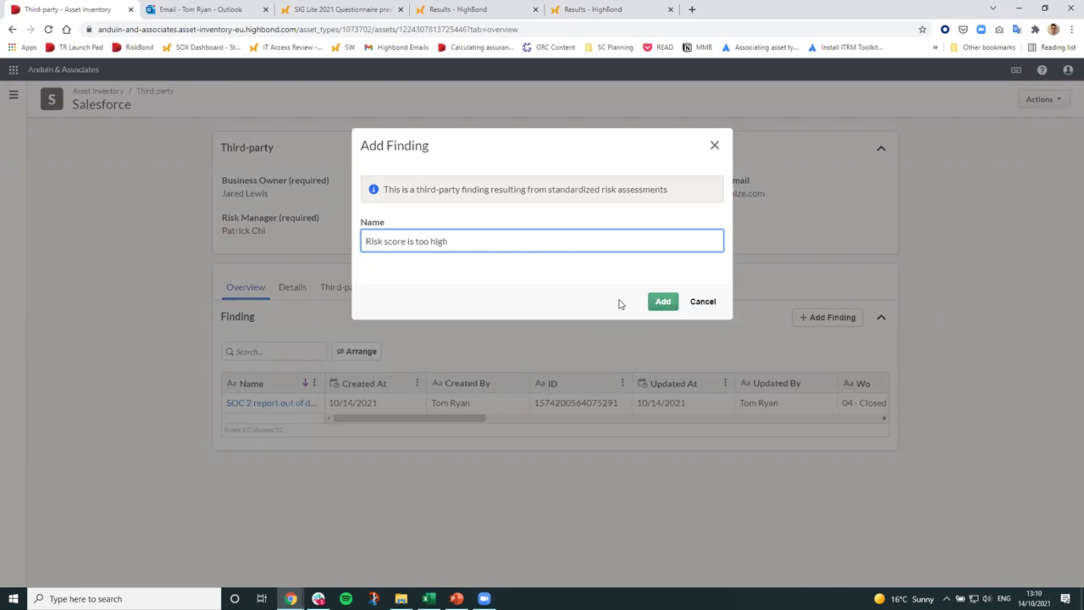
{"action": "left_click", "coordinate": [701, 303]}
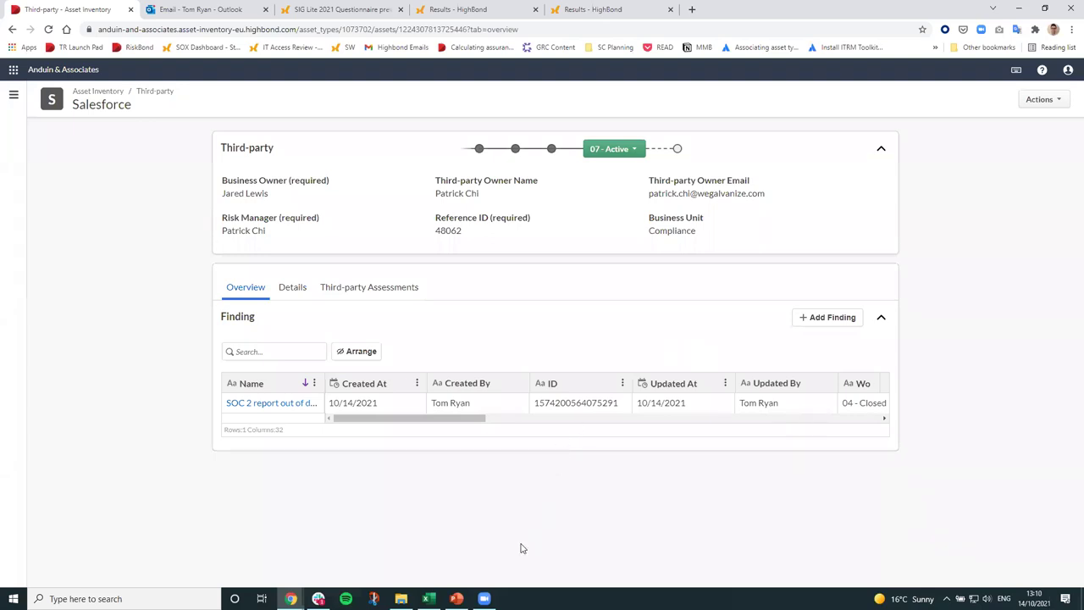
Paste another Register–Prep–Asses–Action diagram copy and place it on the slide's left side
{"action": "left_click", "coordinate": [456, 599]}
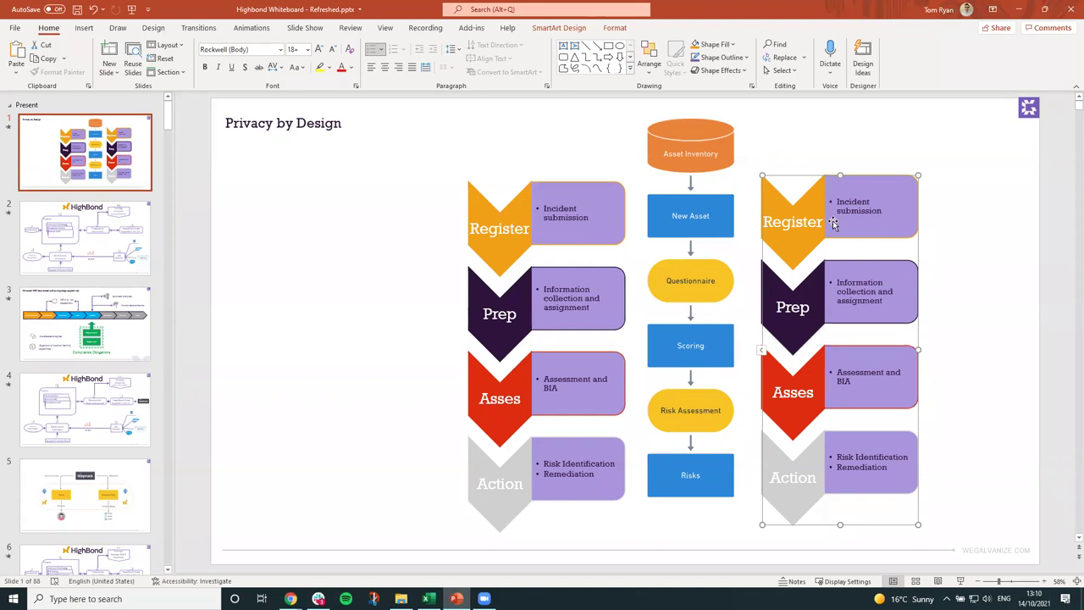
{"action": "left_click", "coordinate": [967, 256]}
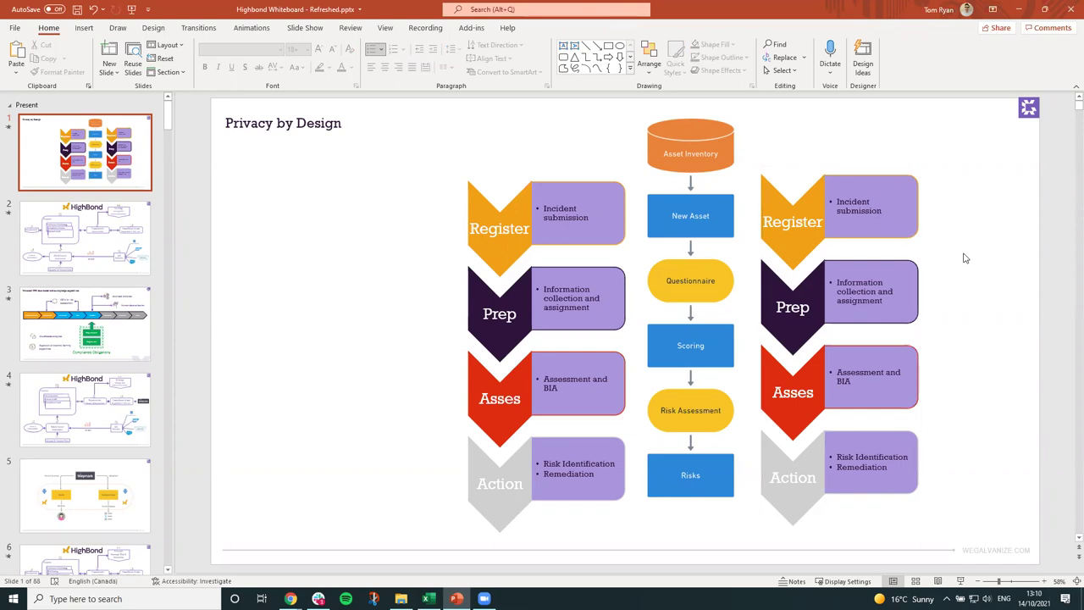
{"action": "key", "text": "ctrl+v"}
{"action": "left_click", "coordinate": [866, 277]}
{"action": "left_click_drag", "start_coordinate": [866, 277], "coordinate": [412, 213]}
{"action": "key", "text": "ctrl+z"}
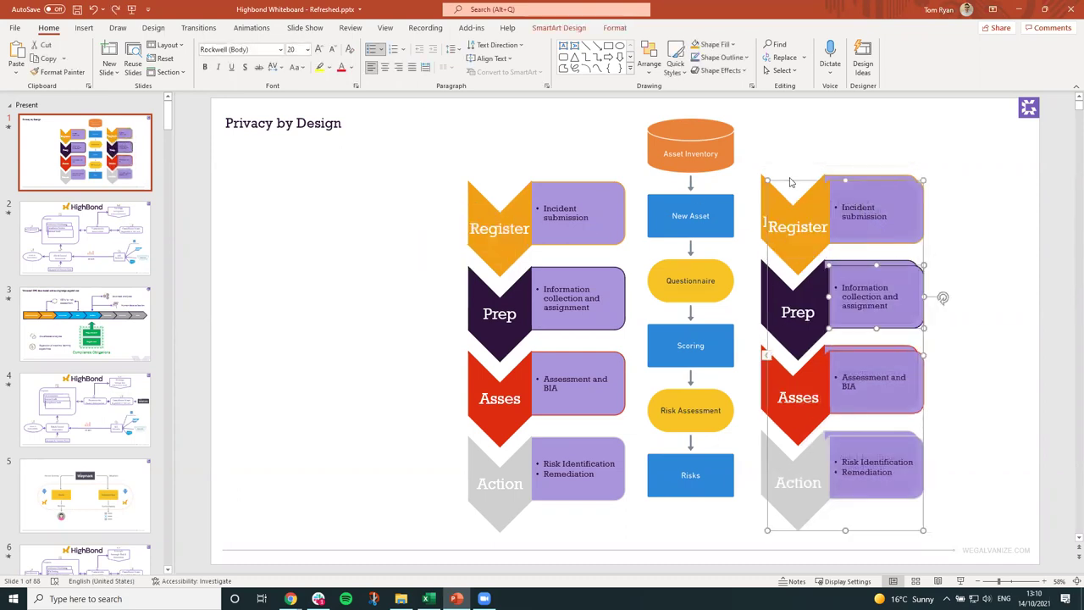
{"action": "left_click_drag", "start_coordinate": [791, 186], "coordinate": [315, 181]}
{"action": "left_click", "coordinate": [982, 262]}
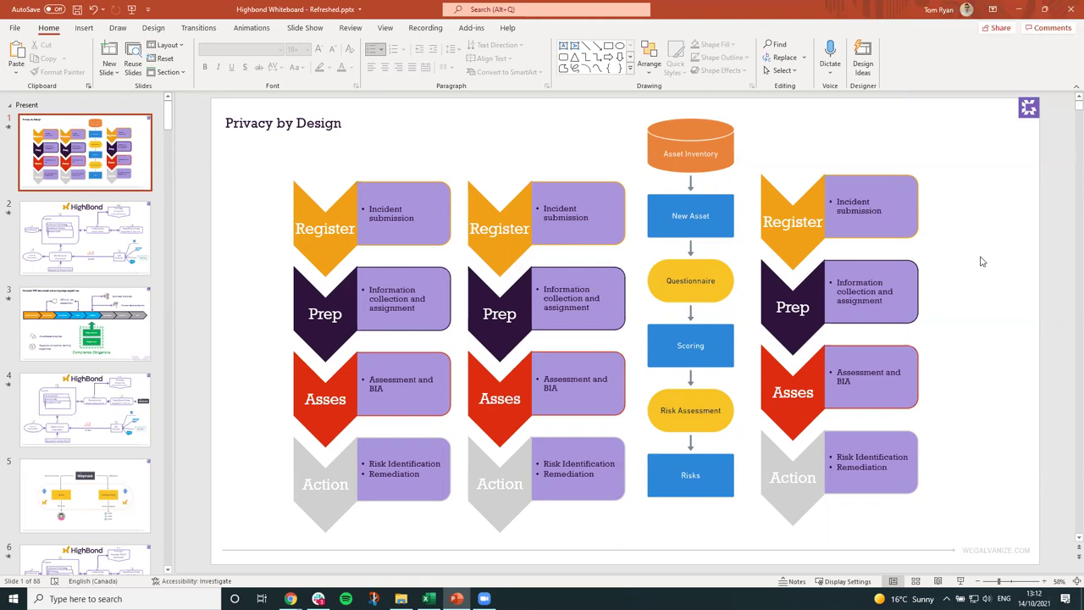
{"action": "scroll", "coordinate": [114, 258], "scroll_direction": "down", "scroll_amount": 1}
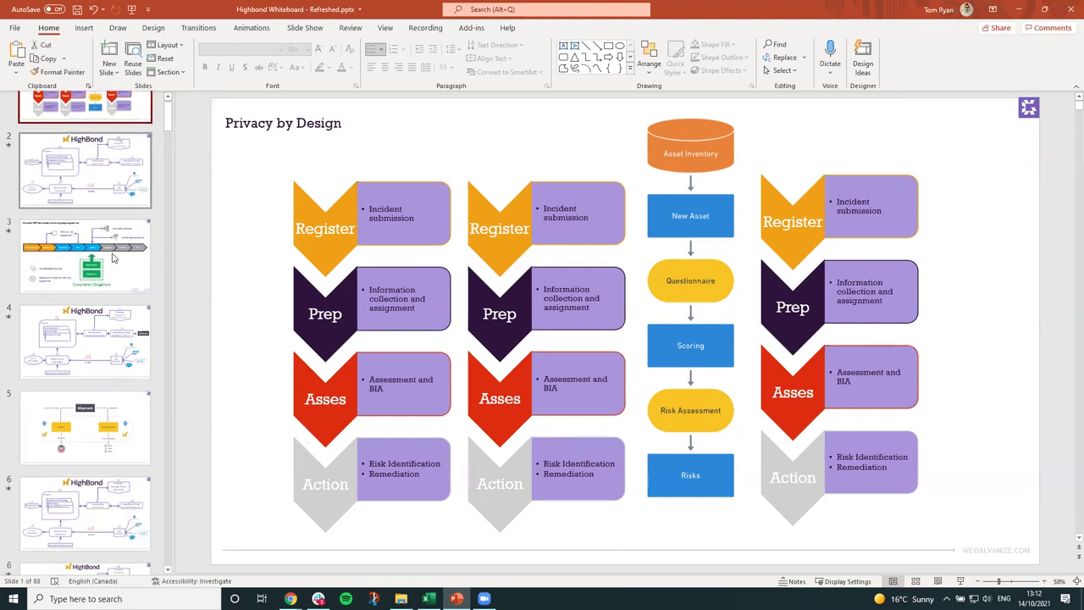
Drag the Risk Intelligence Datasets slide thumbnail up into position 2
{"action": "scroll", "coordinate": [114, 258], "scroll_direction": "down", "scroll_amount": 12}
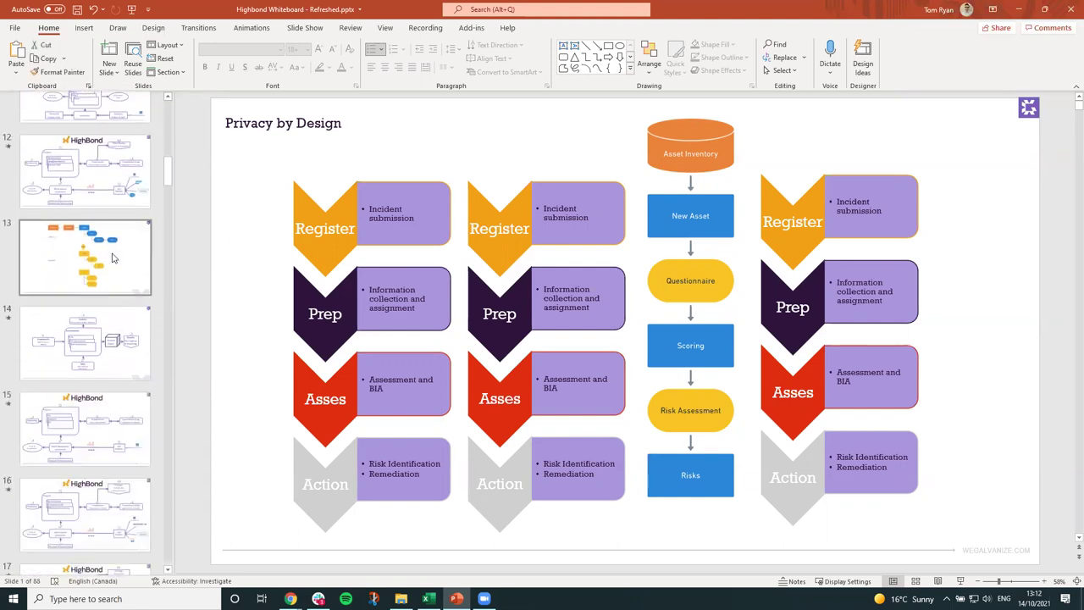
{"action": "scroll", "coordinate": [114, 258], "scroll_direction": "down", "scroll_amount": 8}
{"action": "left_click_drag", "start_coordinate": [114, 259], "coordinate": [121, 234]}
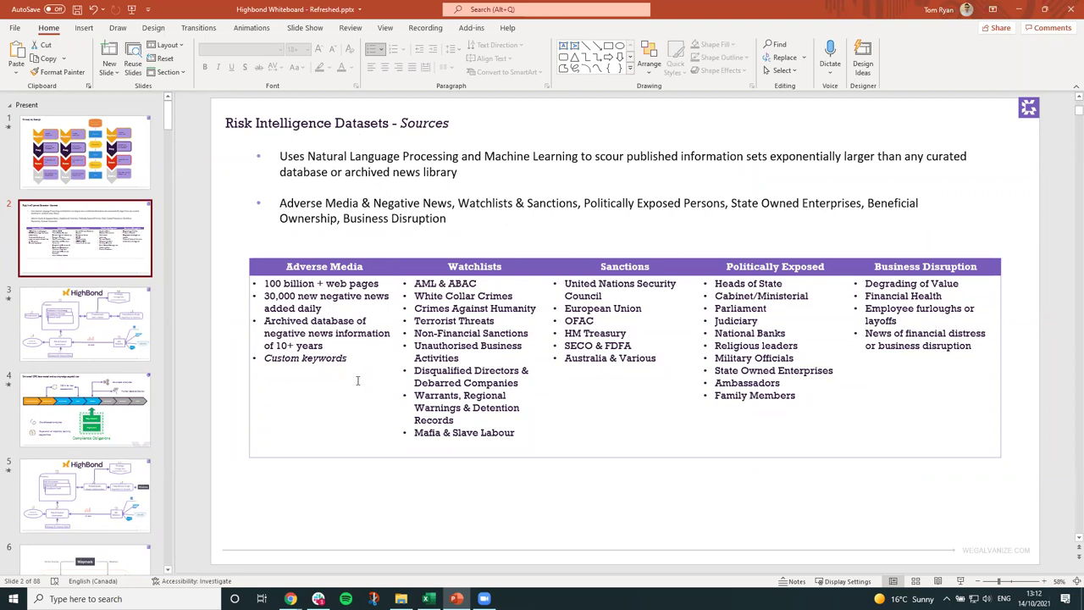
{"action": "left_click", "coordinate": [292, 271]}
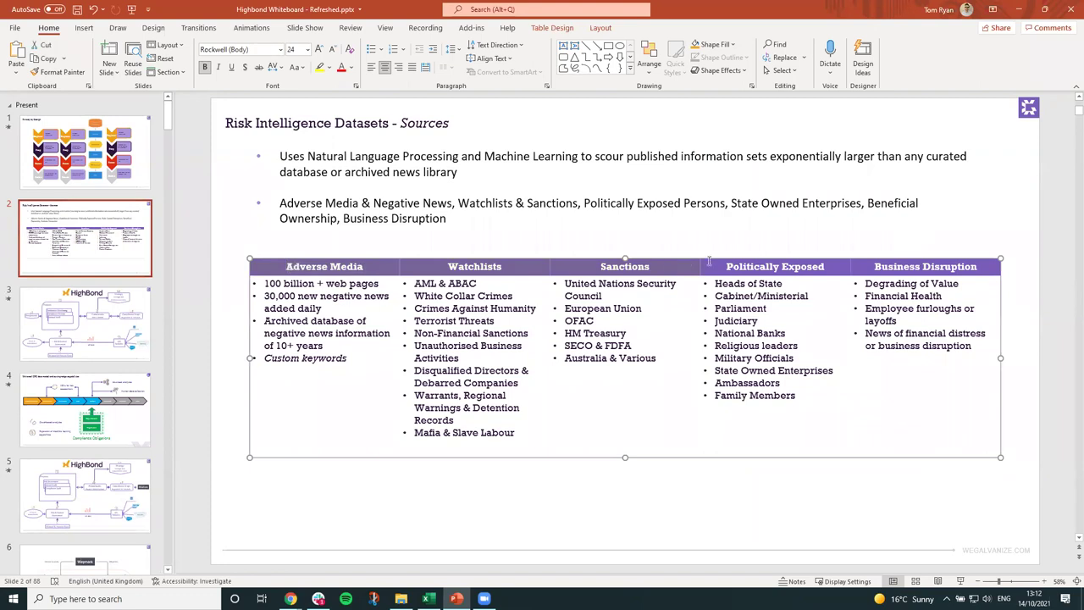
{"action": "left_click", "coordinate": [943, 398]}
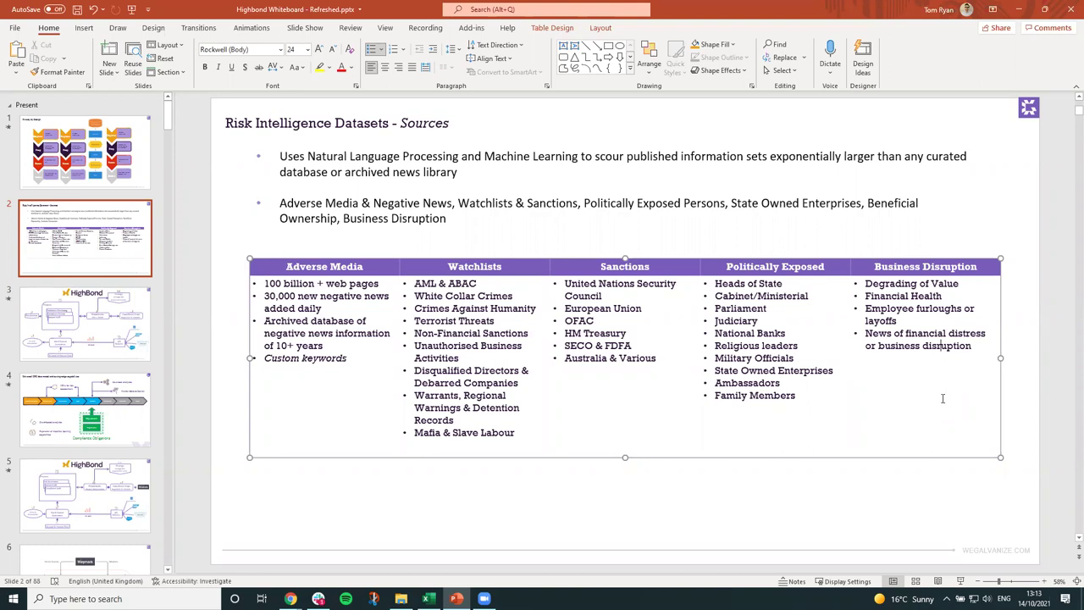
{"action": "left_click", "coordinate": [680, 466]}
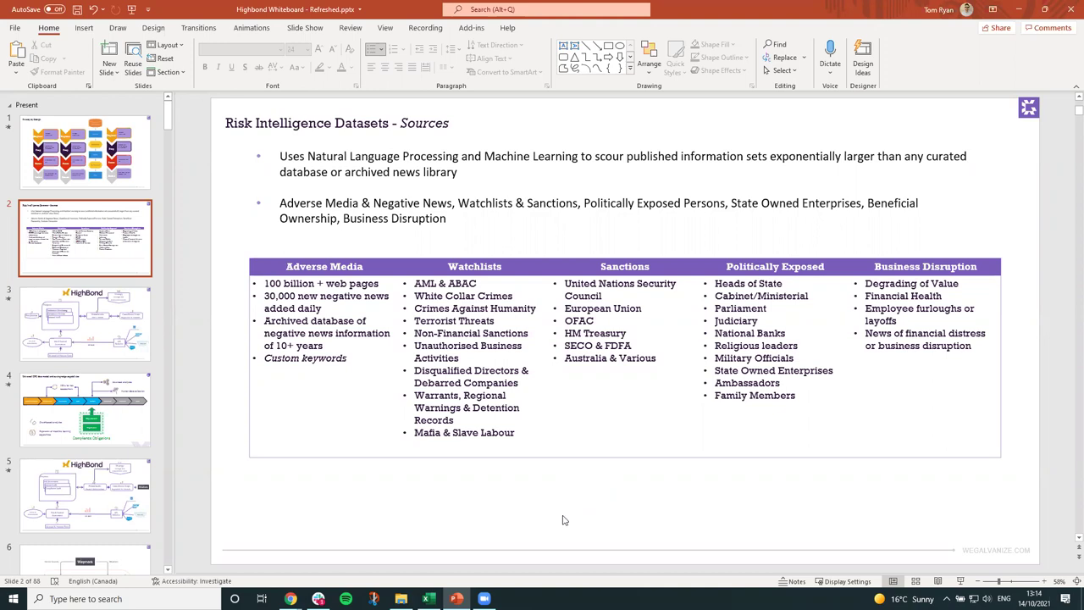
{"action": "mouse_move", "coordinate": [291, 599]}
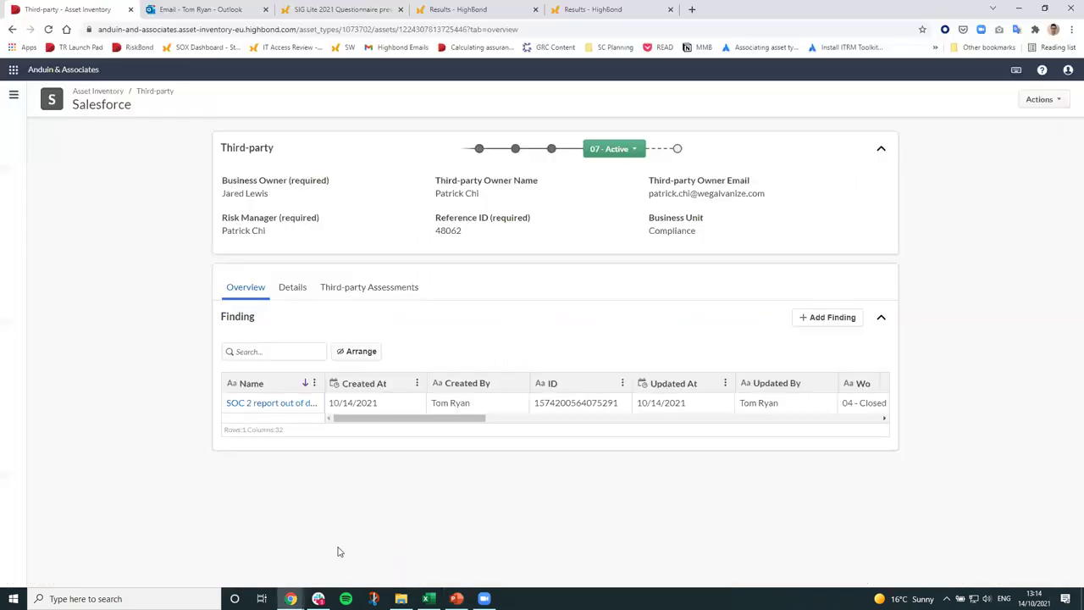
From the Salesforce asset inventory, go via the Launchpad to Robots' Workflow Robots tab
{"action": "left_click", "coordinate": [339, 555]}
{"action": "left_click", "coordinate": [46, 70]}
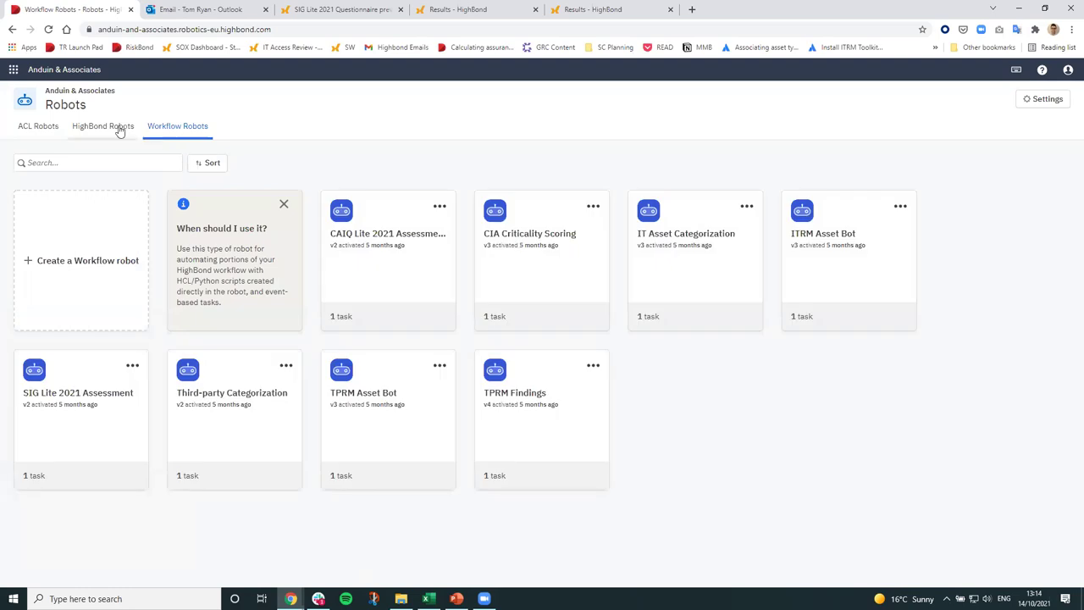
{"action": "left_click", "coordinate": [115, 127]}
{"action": "left_click", "coordinate": [179, 131]}
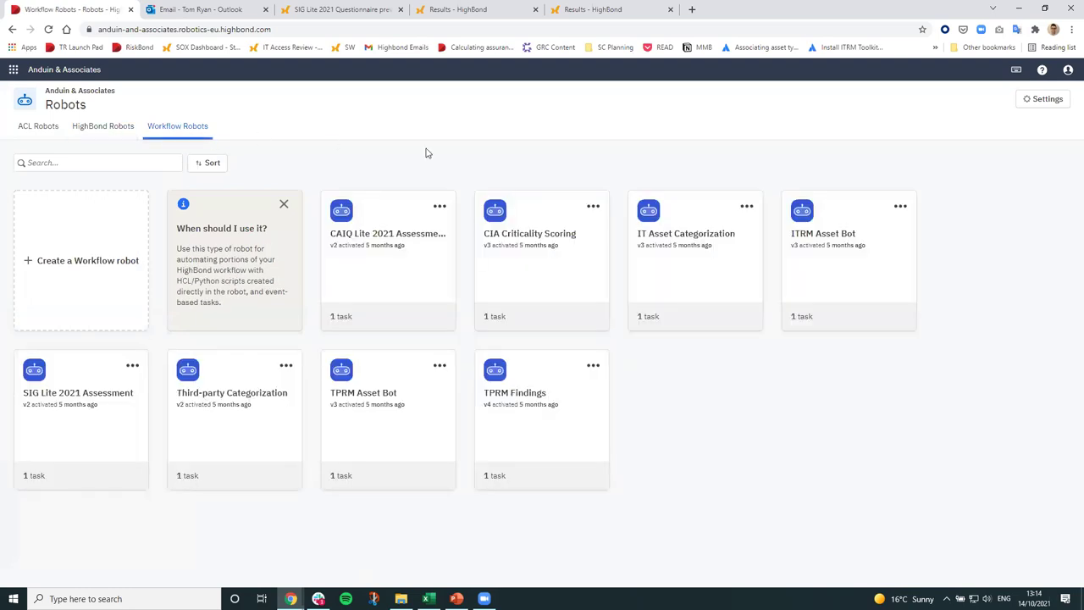
Open the CIA Criticality Scoring robot in development mode and edit its v3 script
{"action": "left_click", "coordinate": [544, 246]}
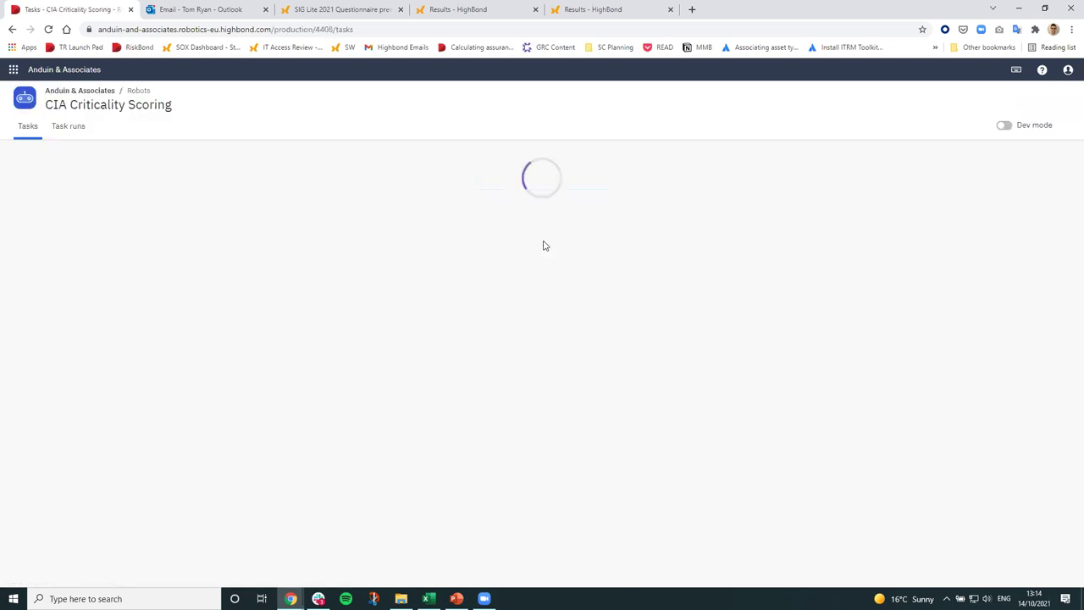
{"action": "left_click", "coordinate": [1005, 127]}
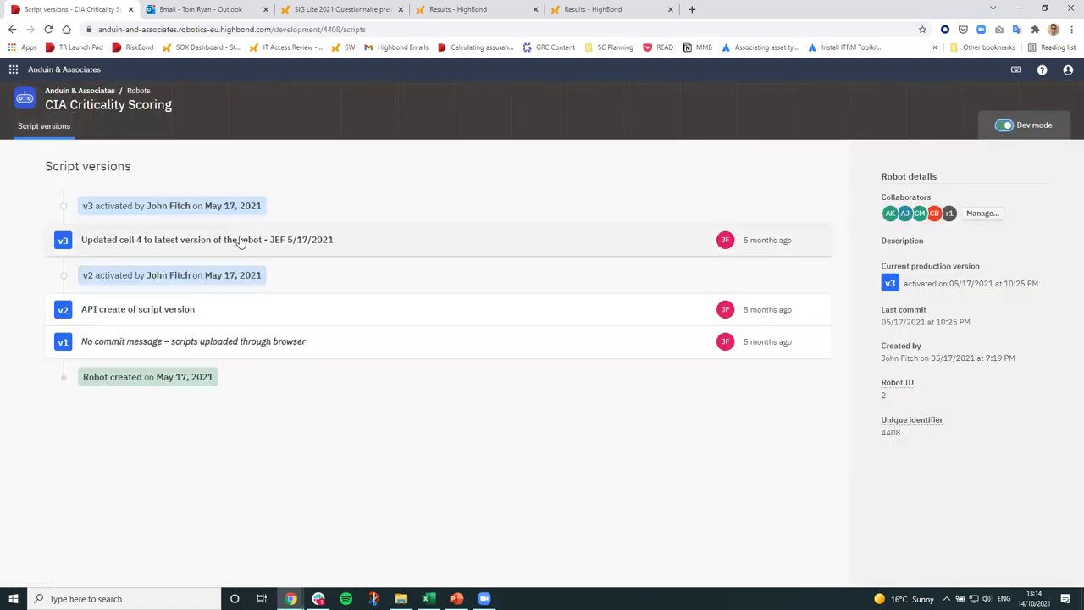
{"action": "left_click", "coordinate": [241, 241]}
{"action": "left_click", "coordinate": [884, 286]}
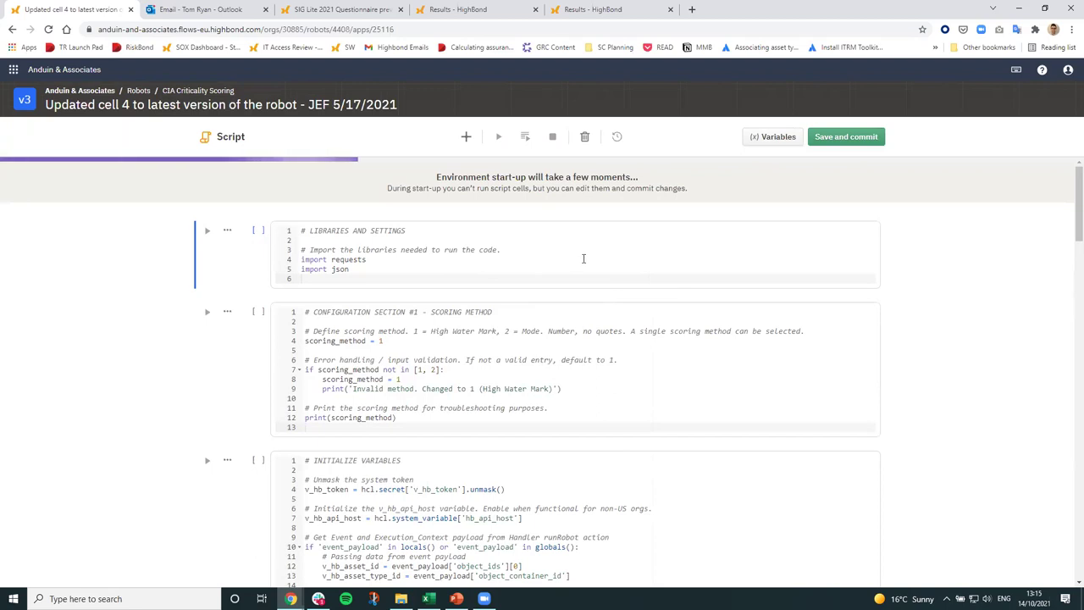
Review the v3 notebook cells, marking the Final Asset Criticality scoring lines, then return to versions
{"action": "scroll", "coordinate": [583, 258], "scroll_direction": "down", "scroll_amount": 2}
{"action": "scroll", "coordinate": [583, 258], "scroll_direction": "down", "scroll_amount": 3}
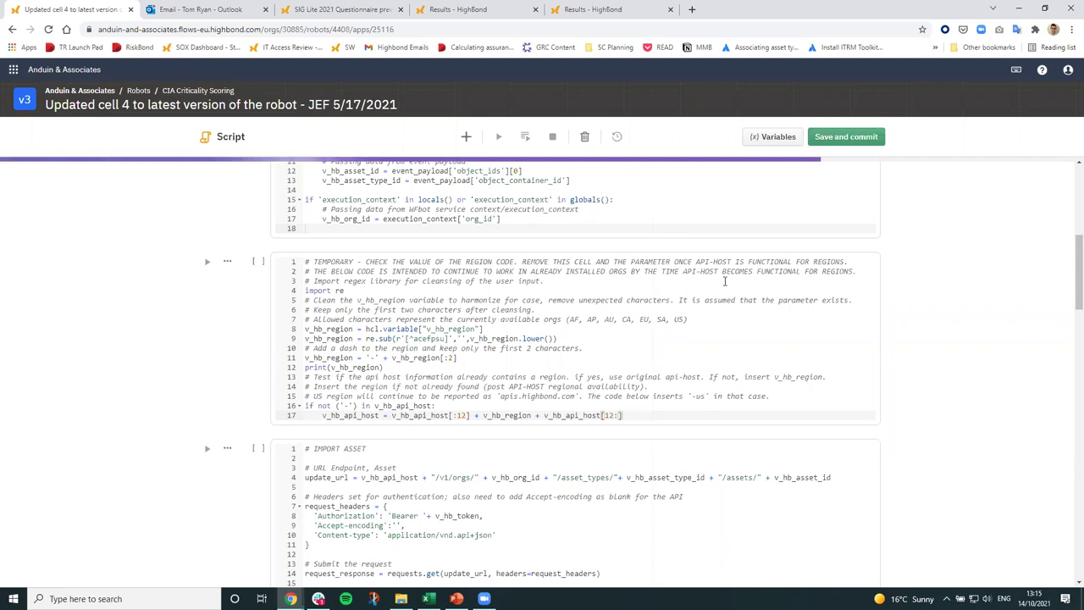
{"action": "scroll", "coordinate": [724, 279], "scroll_direction": "down", "scroll_amount": 15}
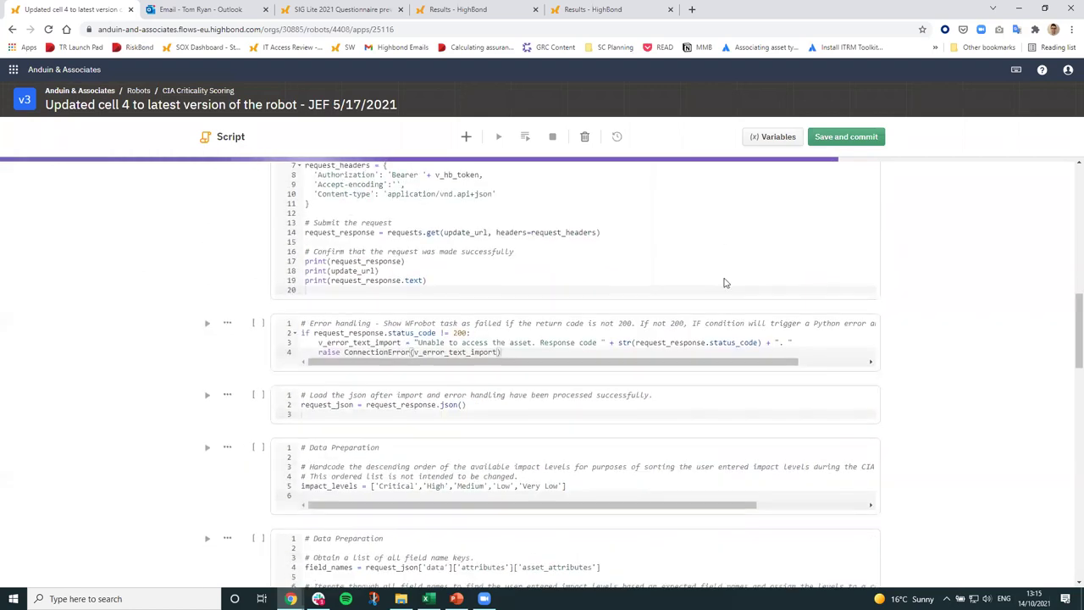
{"action": "scroll", "coordinate": [725, 278], "scroll_direction": "down", "scroll_amount": 6}
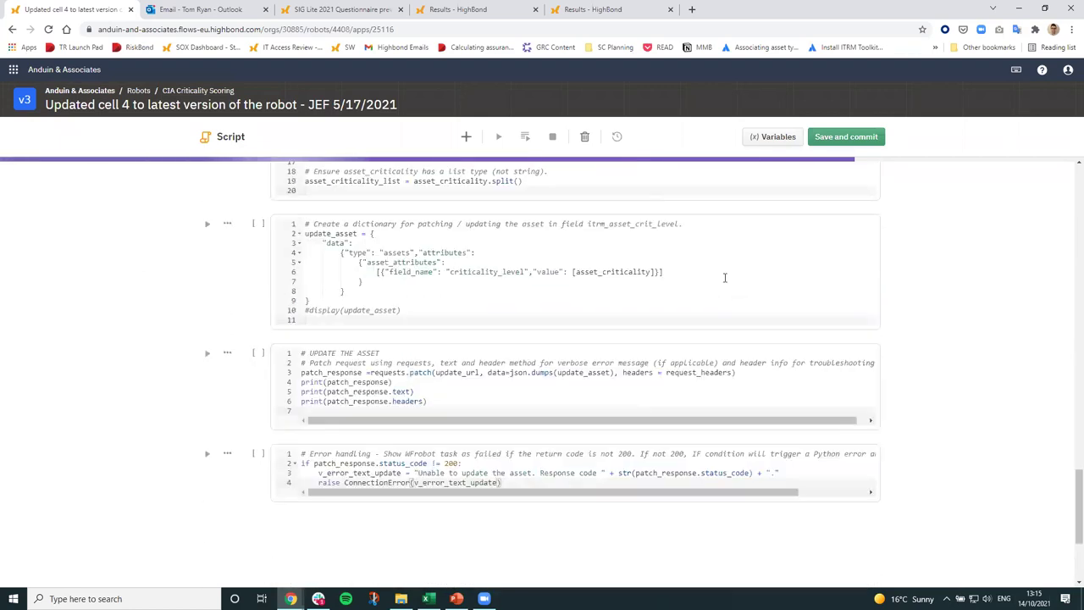
{"action": "scroll", "coordinate": [724, 278], "scroll_direction": "up", "scroll_amount": 3}
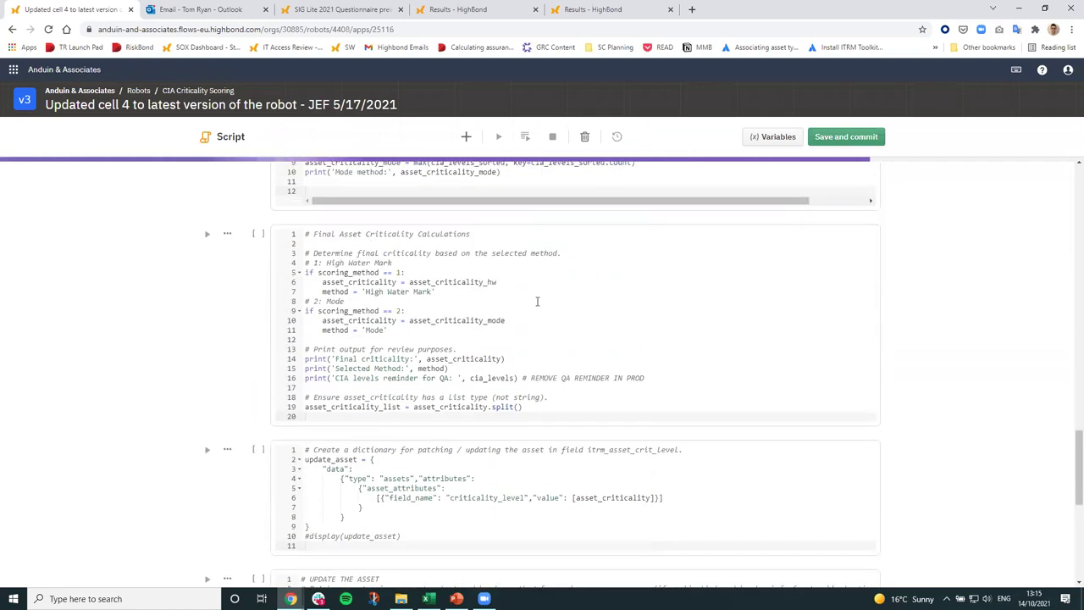
{"action": "scroll", "coordinate": [537, 302], "scroll_direction": "up", "scroll_amount": 4}
{"action": "scroll", "coordinate": [537, 302], "scroll_direction": "up", "scroll_amount": 1}
{"action": "scroll", "coordinate": [537, 303], "scroll_direction": "down", "scroll_amount": 3}
{"action": "scroll", "coordinate": [537, 305], "scroll_direction": "up", "scroll_amount": 1}
{"action": "scroll", "coordinate": [537, 306], "scroll_direction": "down", "scroll_amount": 3}
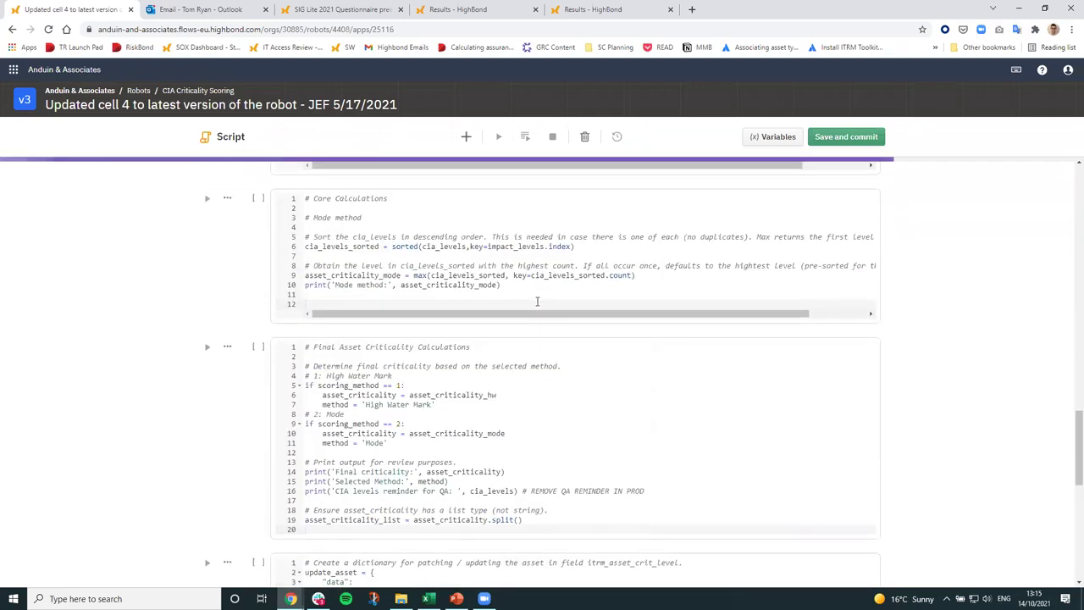
{"action": "left_click_drag", "start_coordinate": [522, 448], "coordinate": [535, 374]}
{"action": "left_click", "coordinate": [534, 374]}
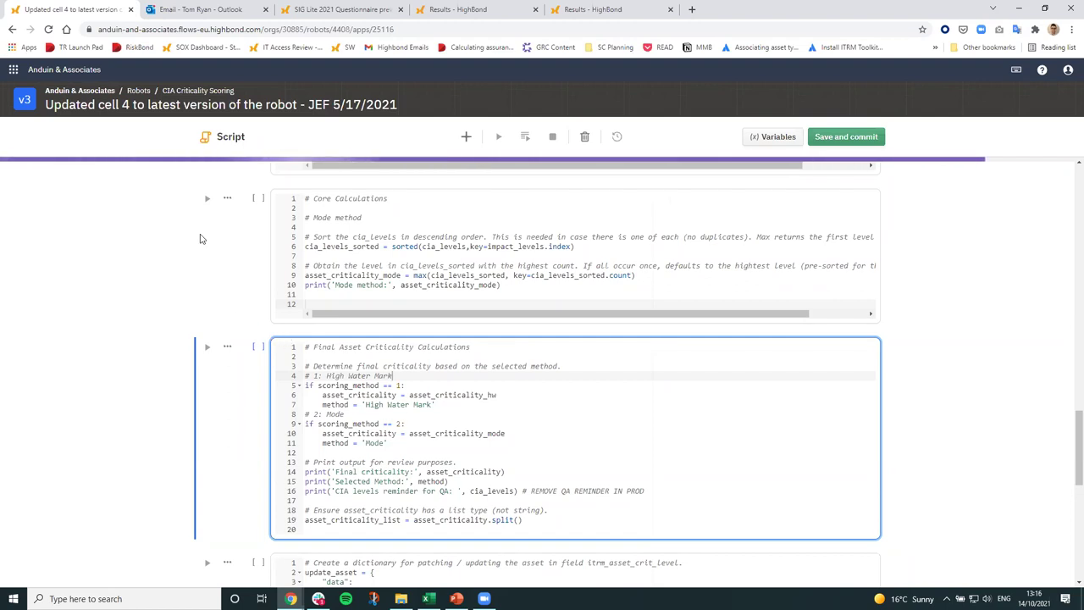
{"action": "left_click", "coordinate": [211, 93]}
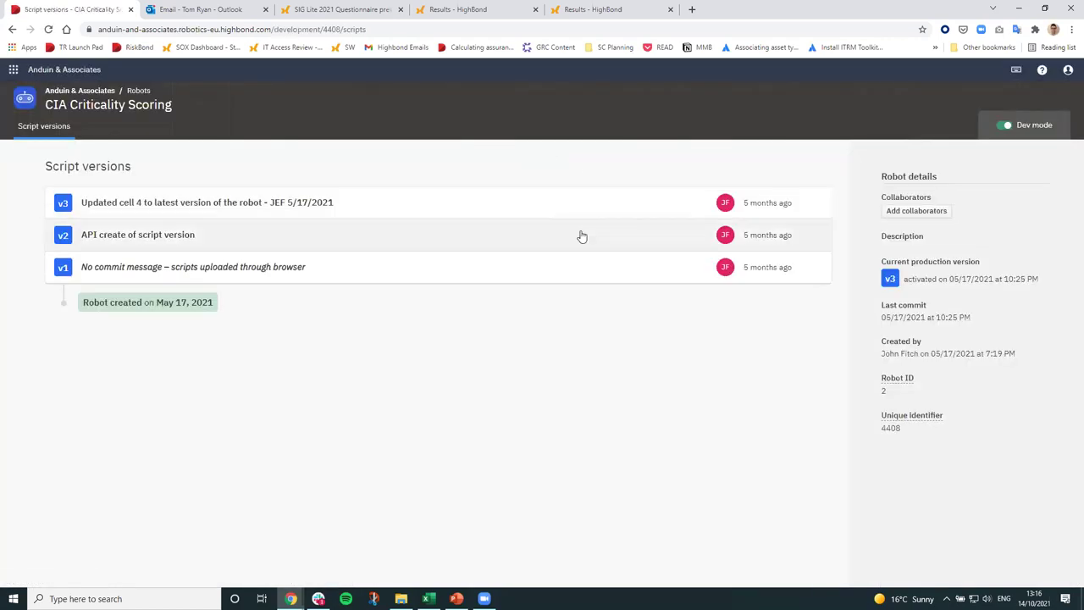
Open the TPRM Findings robot's task runs and switch on development mode
{"action": "left_click", "coordinate": [139, 91]}
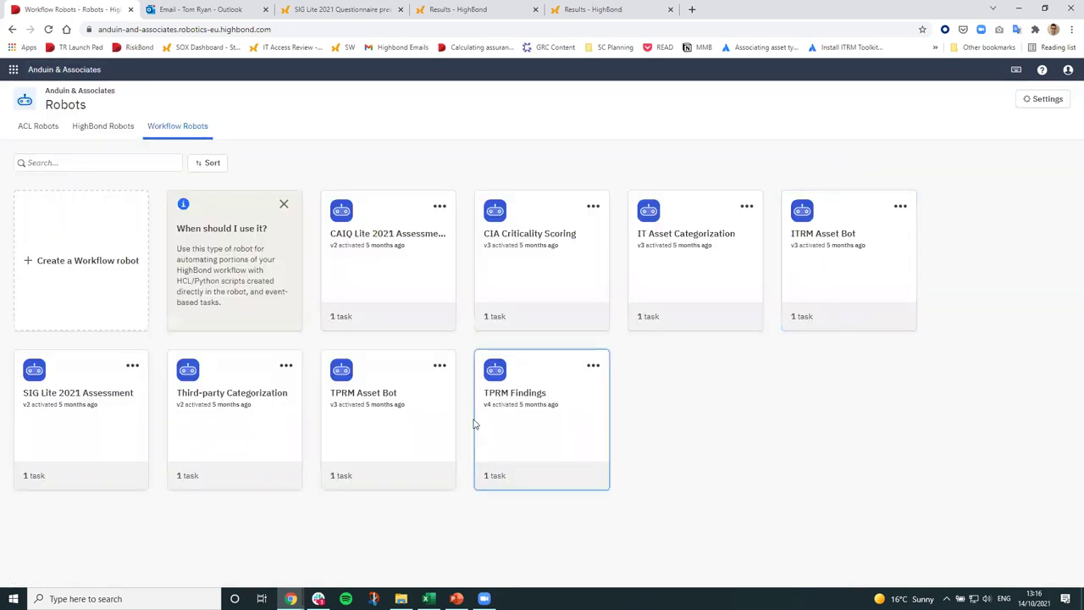
{"action": "left_click", "coordinate": [561, 442]}
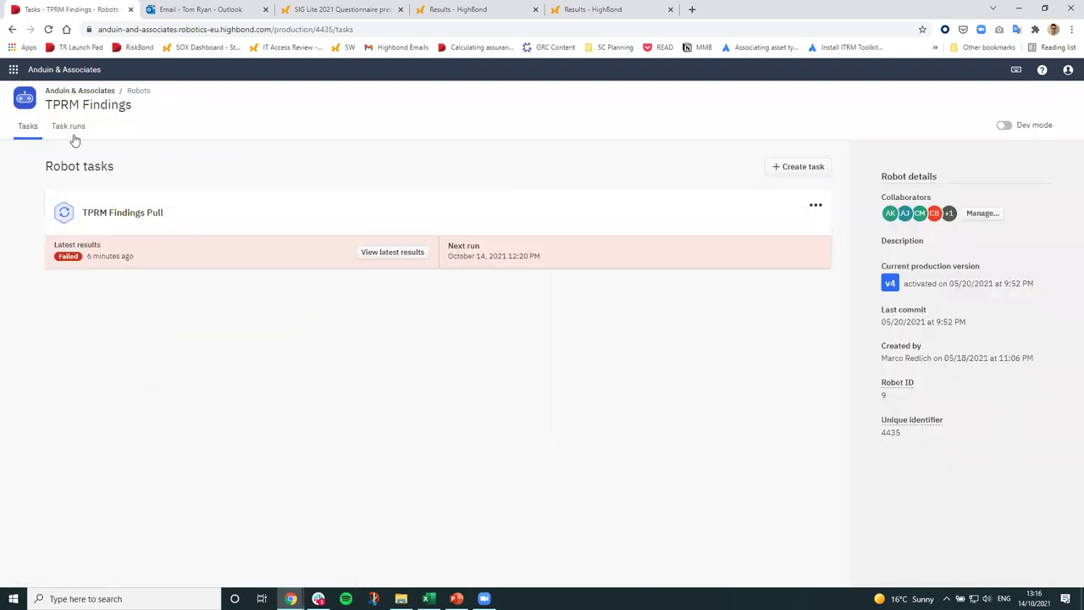
{"action": "left_click", "coordinate": [74, 140]}
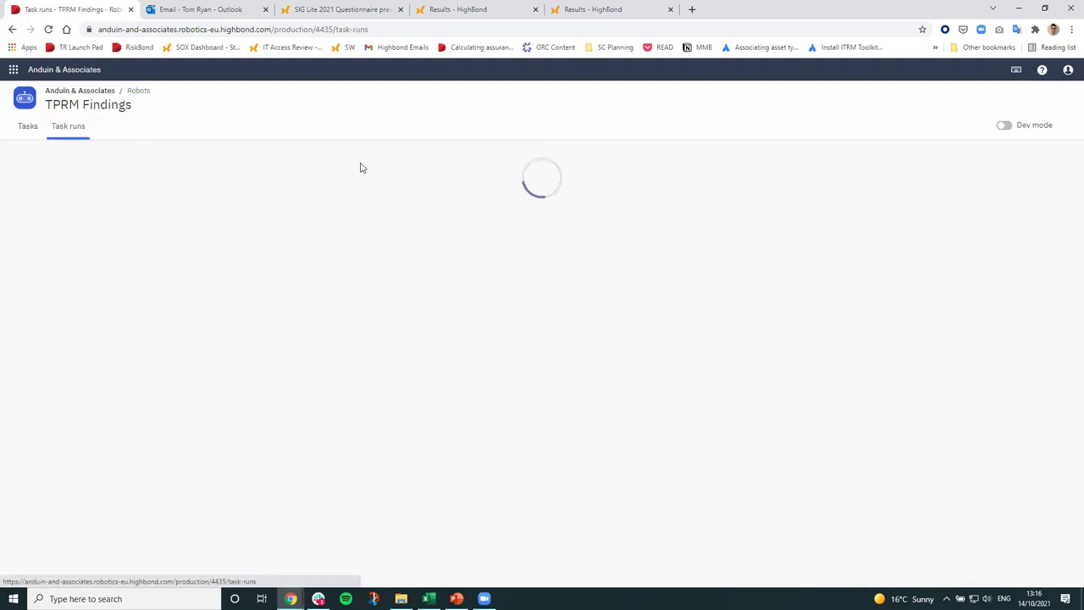
{"action": "left_click", "coordinate": [1004, 125]}
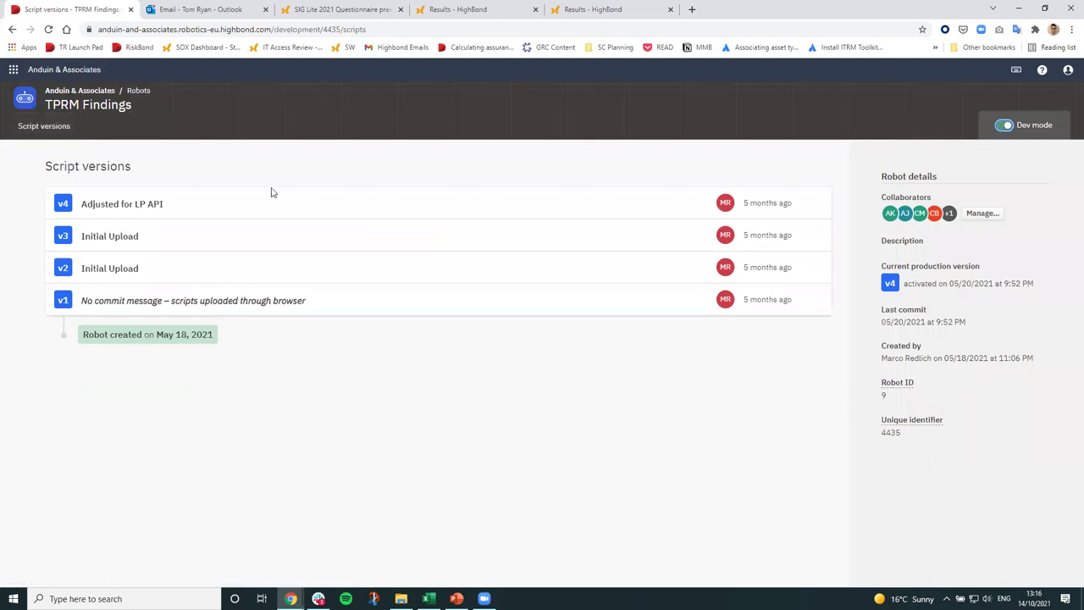
Open version 4's script, Adjusted for LP API, and scroll through its cells
{"action": "left_click", "coordinate": [153, 244]}
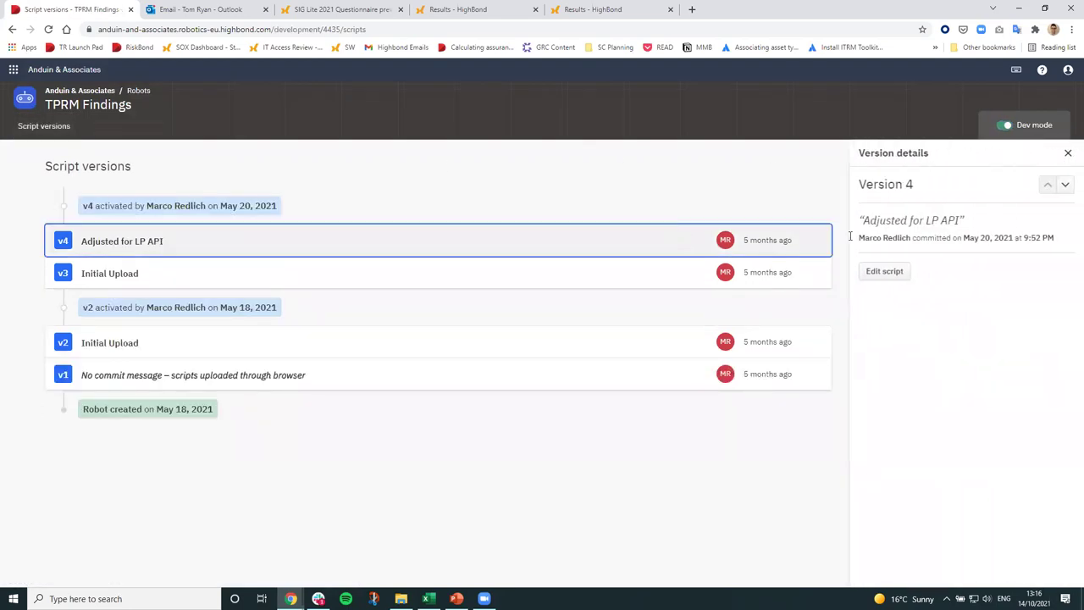
{"action": "left_click", "coordinate": [885, 273]}
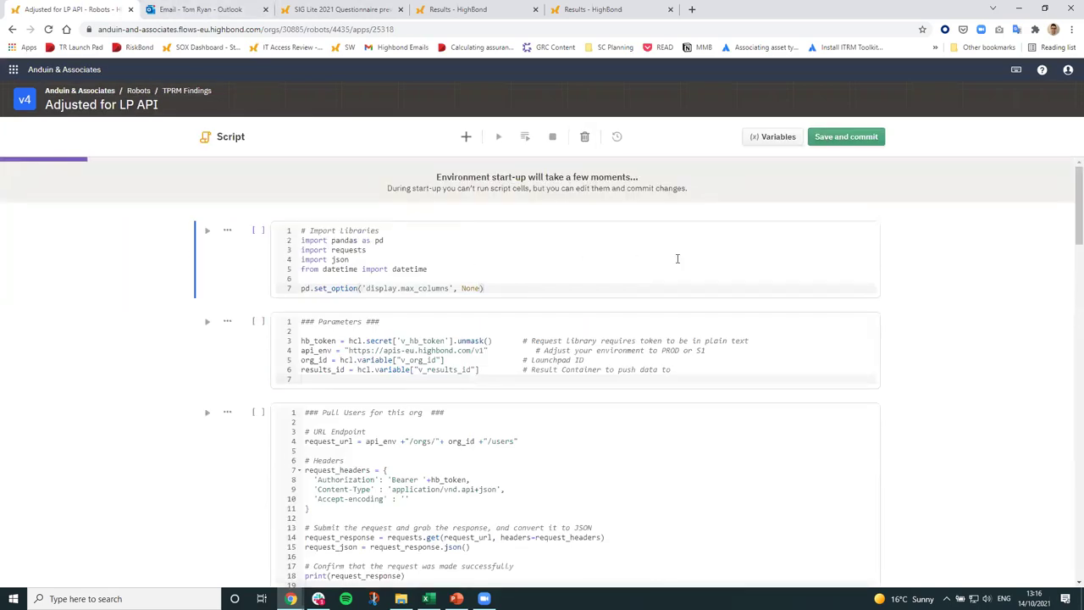
{"action": "scroll", "coordinate": [678, 258], "scroll_direction": "down", "scroll_amount": 3}
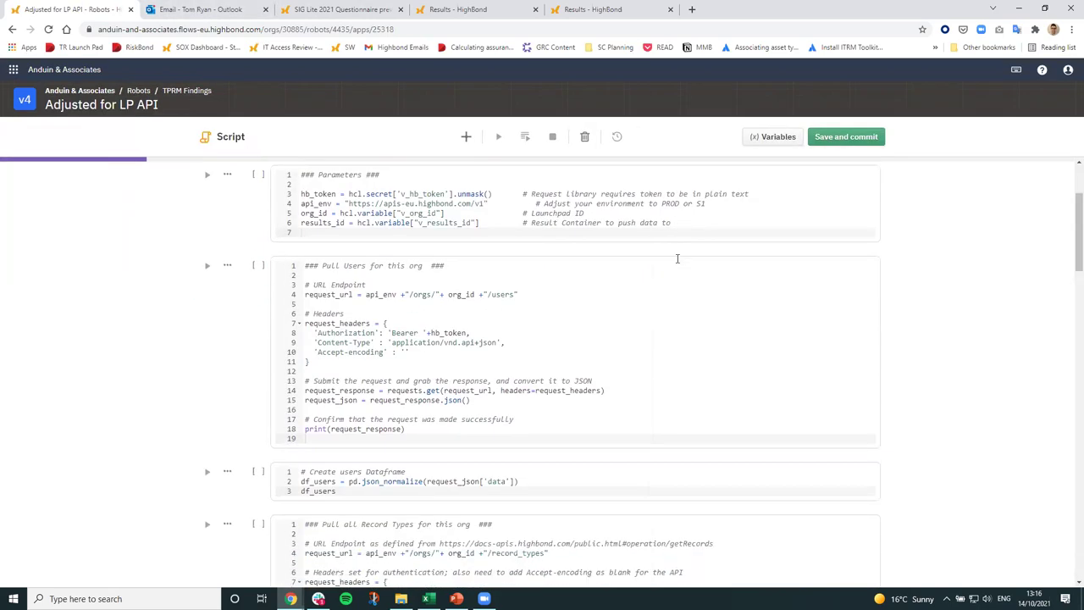
{"action": "scroll", "coordinate": [678, 258], "scroll_direction": "down", "scroll_amount": 3}
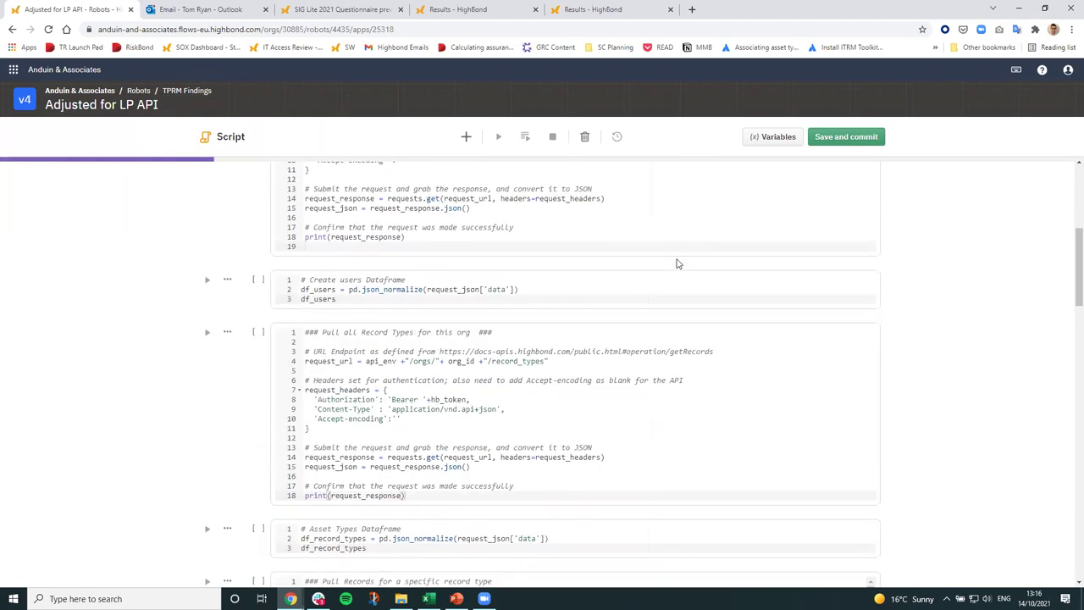
{"action": "scroll", "coordinate": [678, 259], "scroll_direction": "down", "scroll_amount": 1}
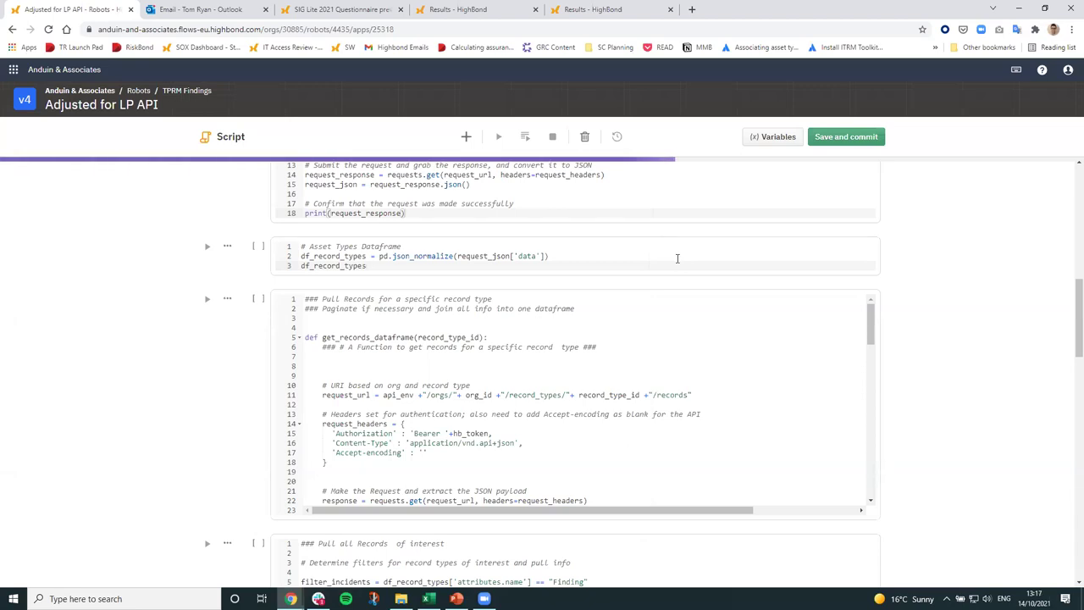
Select the Asset Inventory flowchart group on the Privacy by Design slide, then open a new browser tab
{"action": "mouse_move", "coordinate": [456, 599]}
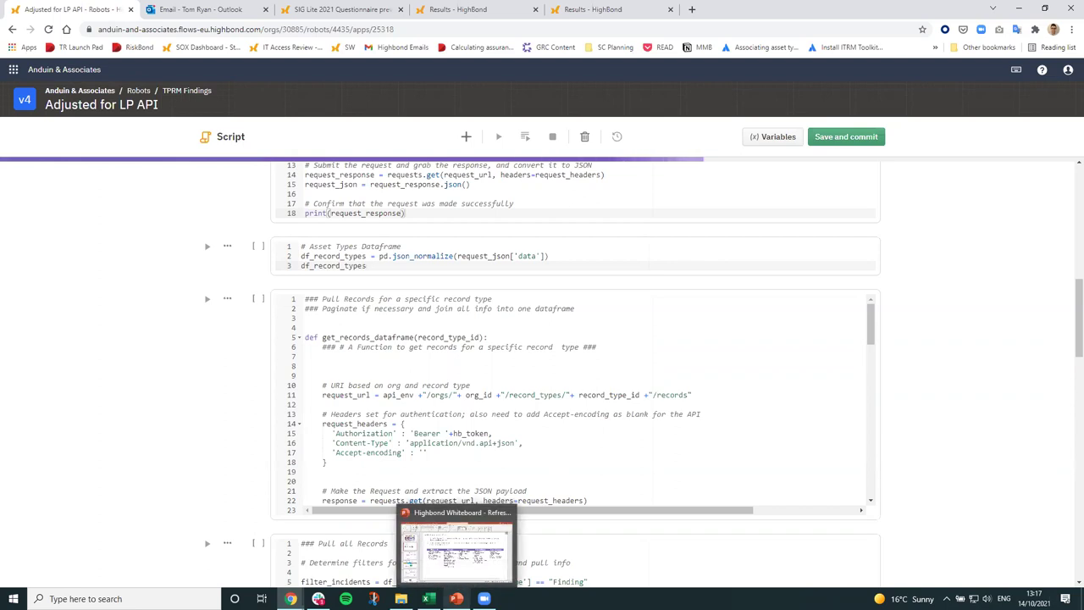
{"action": "left_click", "coordinate": [458, 550]}
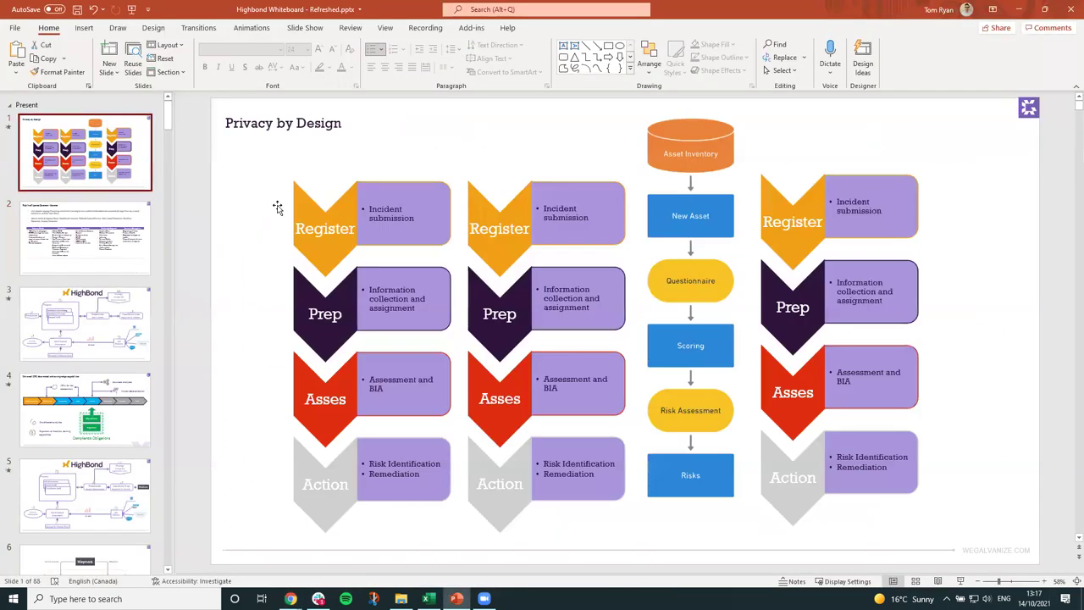
{"action": "left_click", "coordinate": [726, 137]}
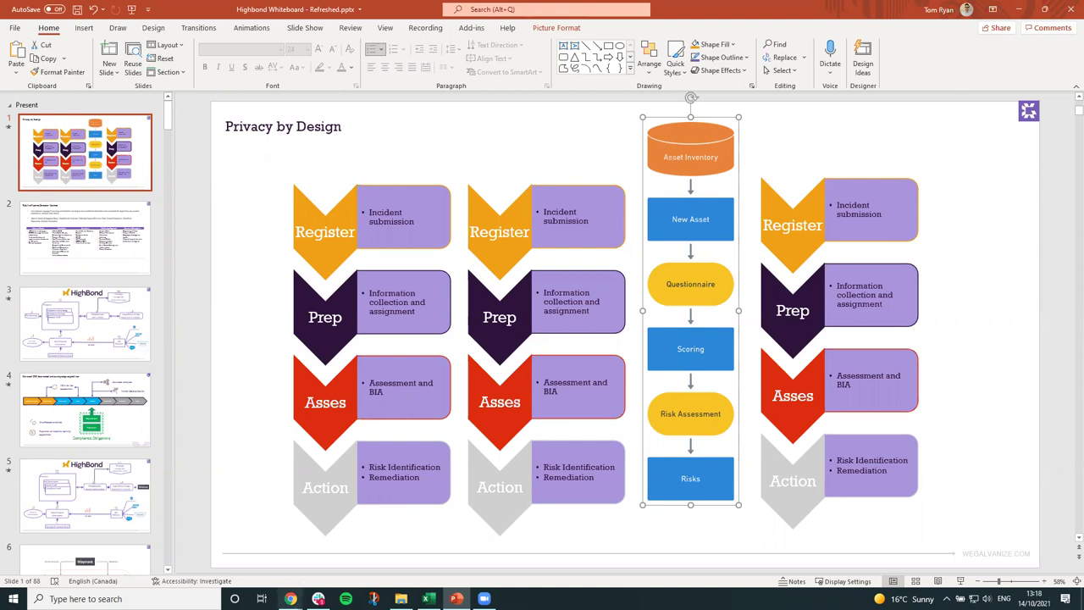
{"action": "mouse_move", "coordinate": [290, 599]}
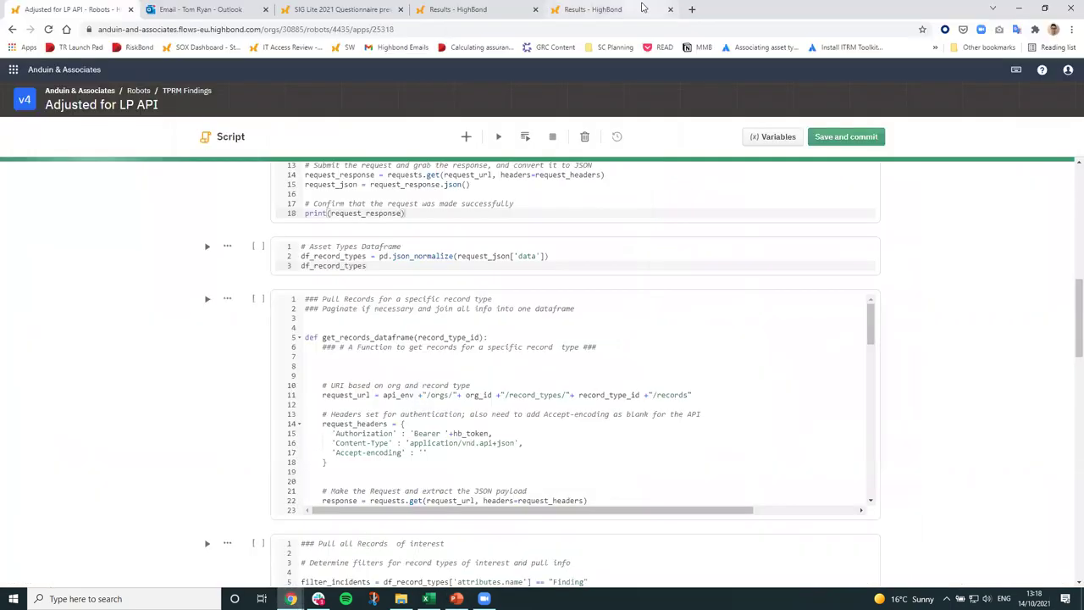
{"action": "left_click", "coordinate": [692, 9]}
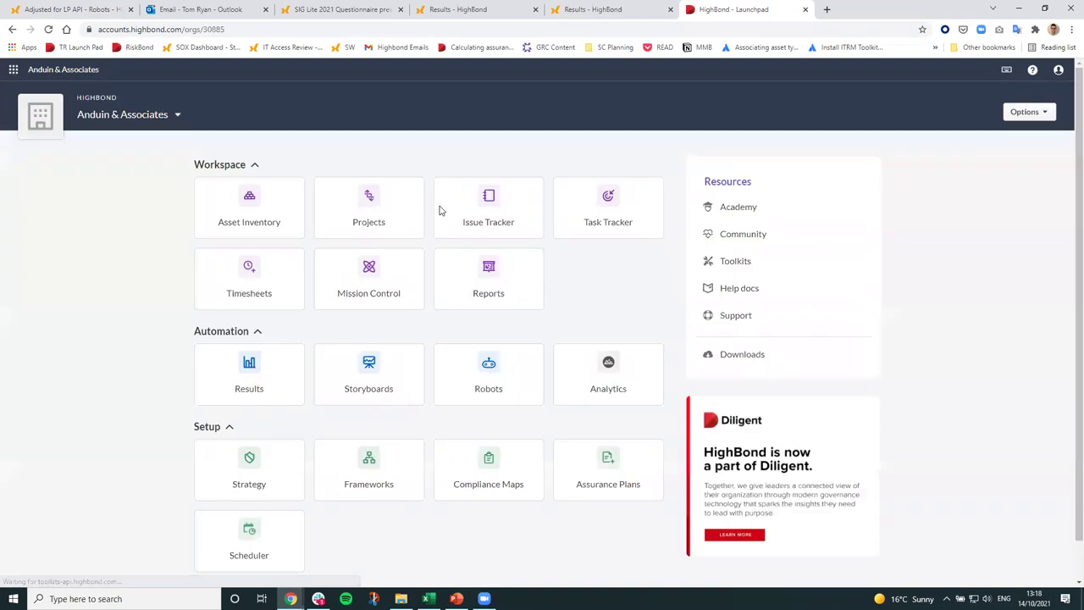
Type 'tool' in the address bar and go to the 'Toolkits - HighBond' suggestion
{"action": "left_click", "coordinate": [323, 31]}
{"action": "type", "text": "tool"}
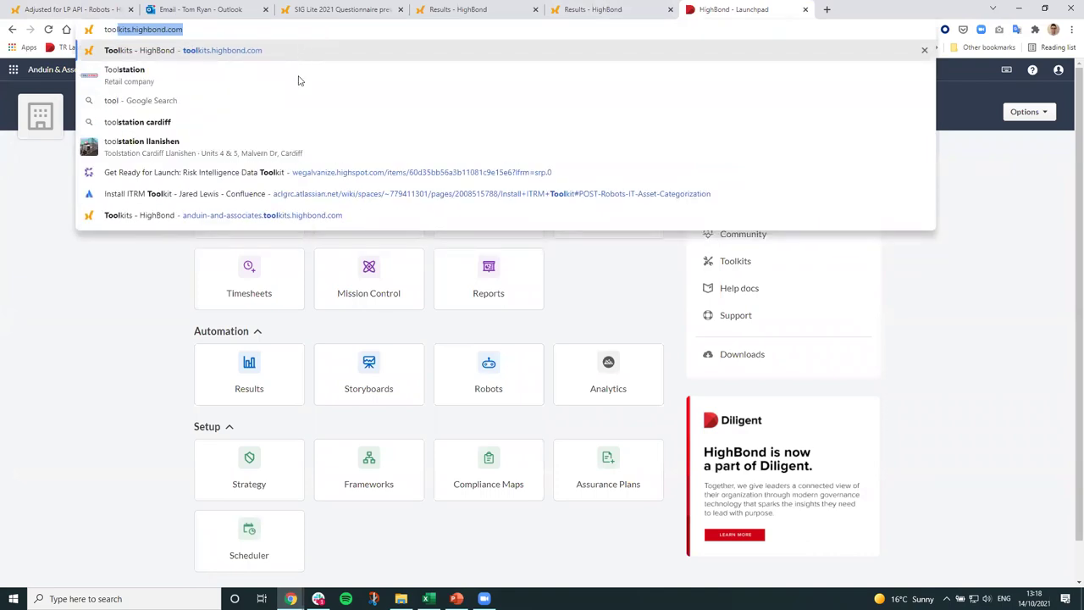
{"action": "left_click", "coordinate": [285, 215]}
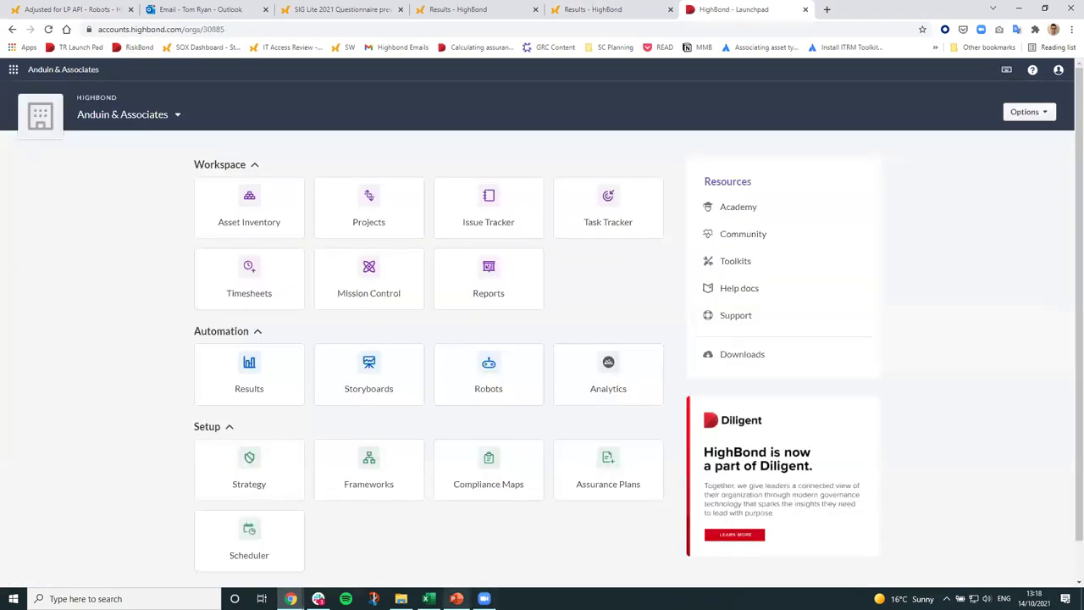
Nudge the Asset Inventory flowchart group slightly down and right on the Privacy by Design slide
{"action": "left_click", "coordinate": [457, 547]}
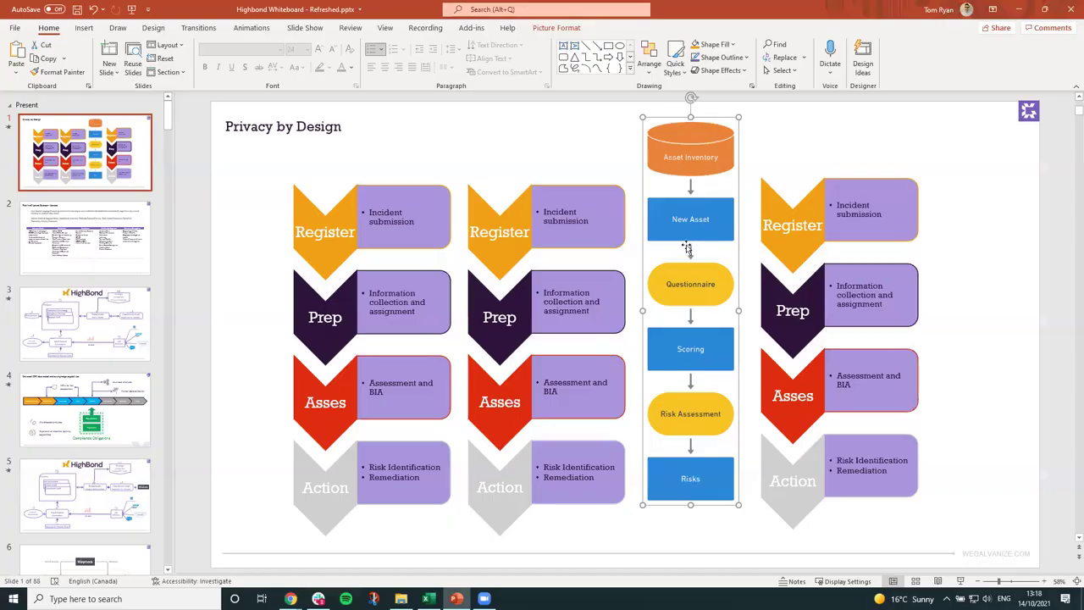
{"action": "left_click_drag", "start_coordinate": [703, 155], "coordinate": [707, 161]}
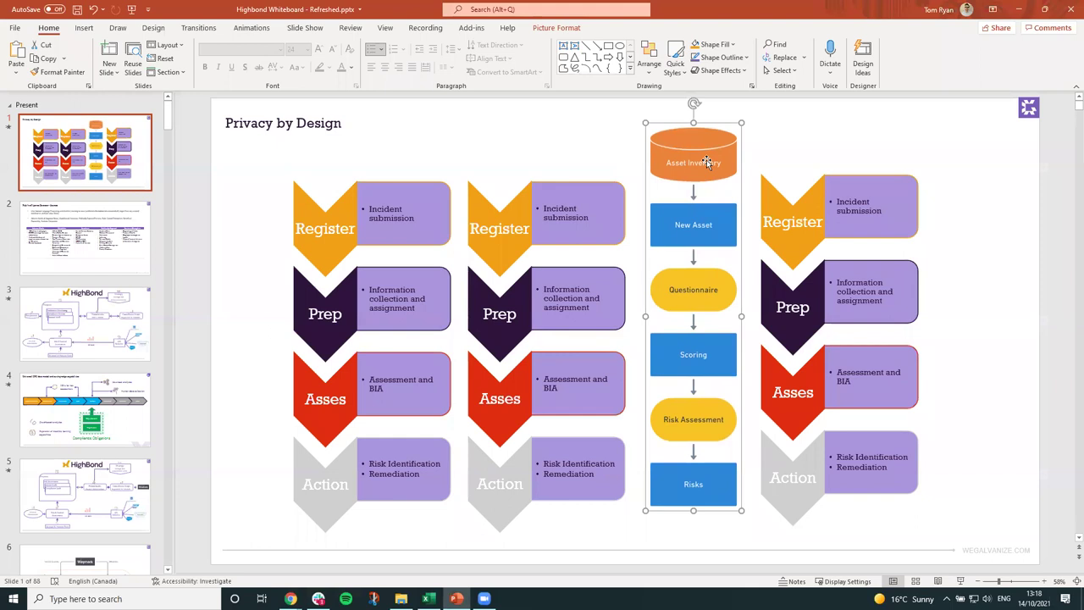